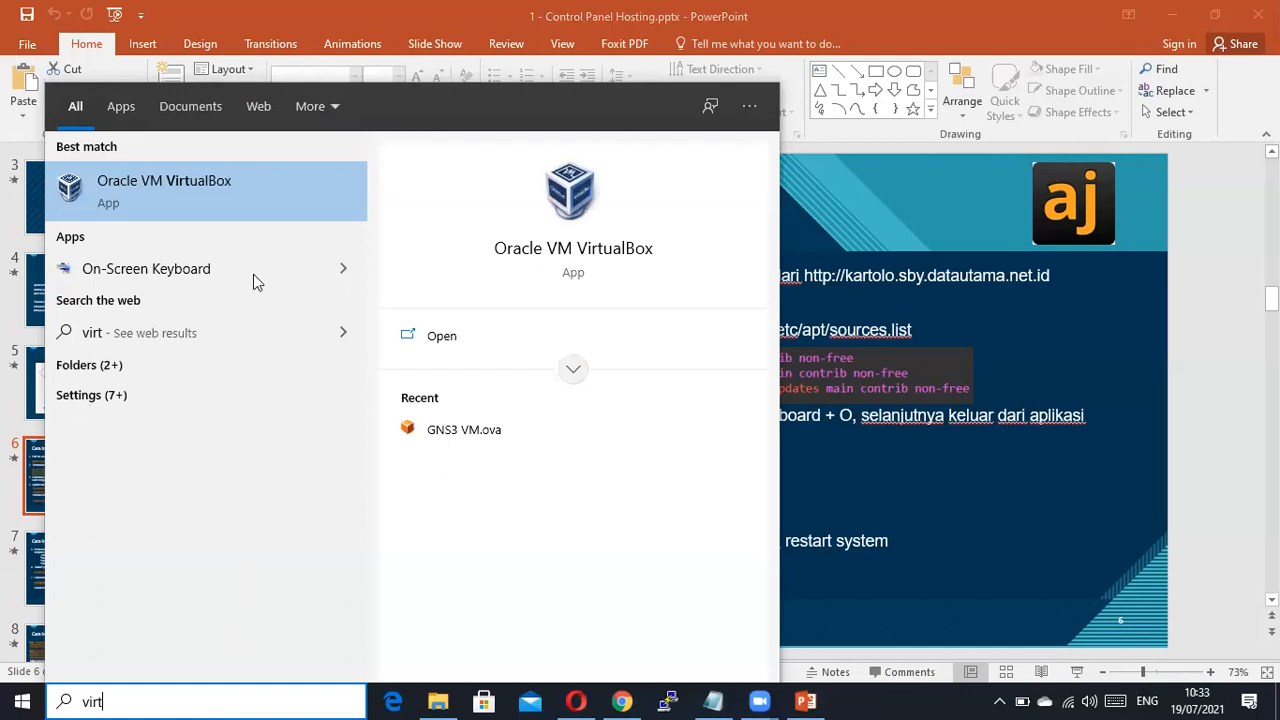
Launch Oracle VM VirtualBox, then bring the Chrome window showing DistroWatch to the front.
left_click(251, 189)
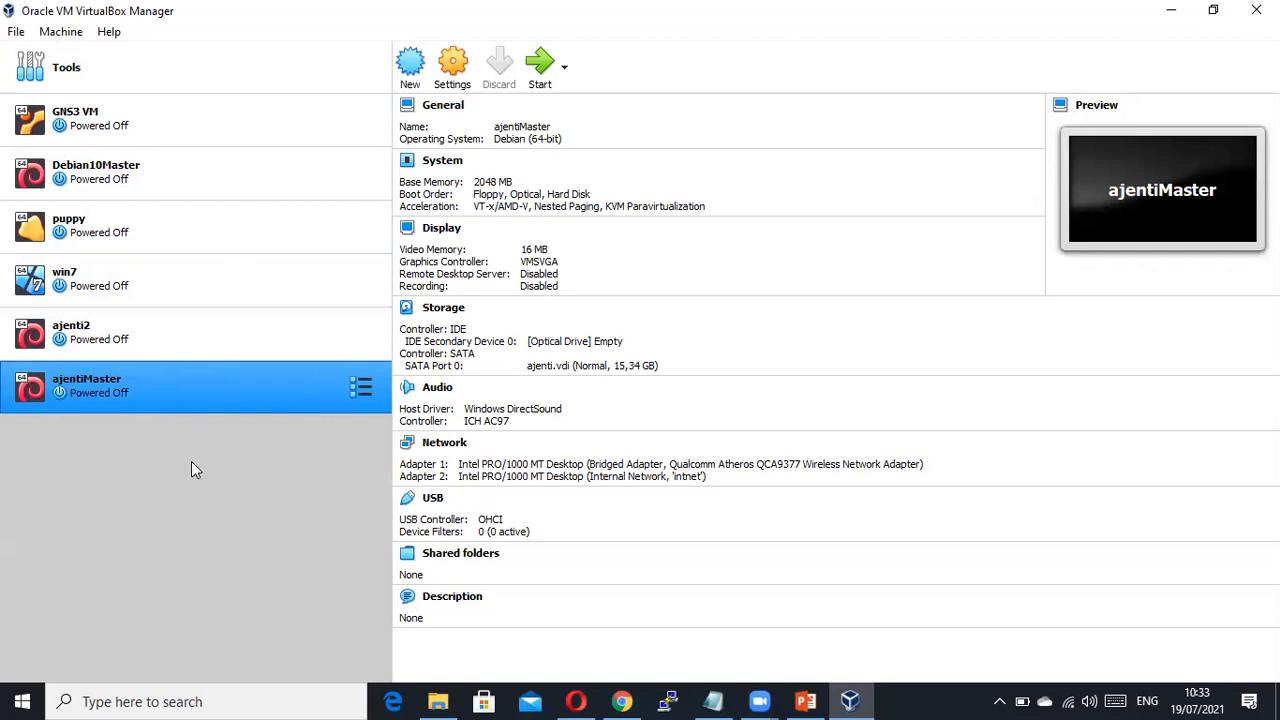
left_click(622, 701)
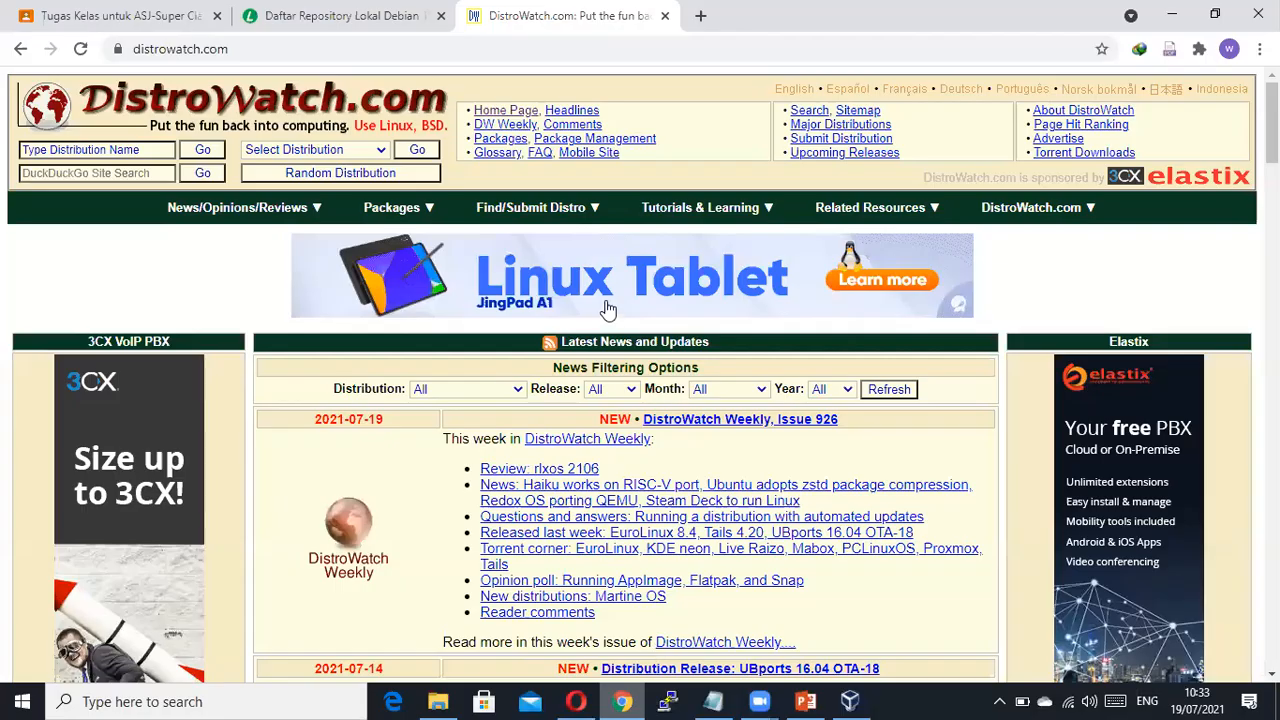
In a new tab, search YouTube for 'pak wakhid hasyim' and open the Pak Wahid Hasyim channel.
right_click(928, 16)
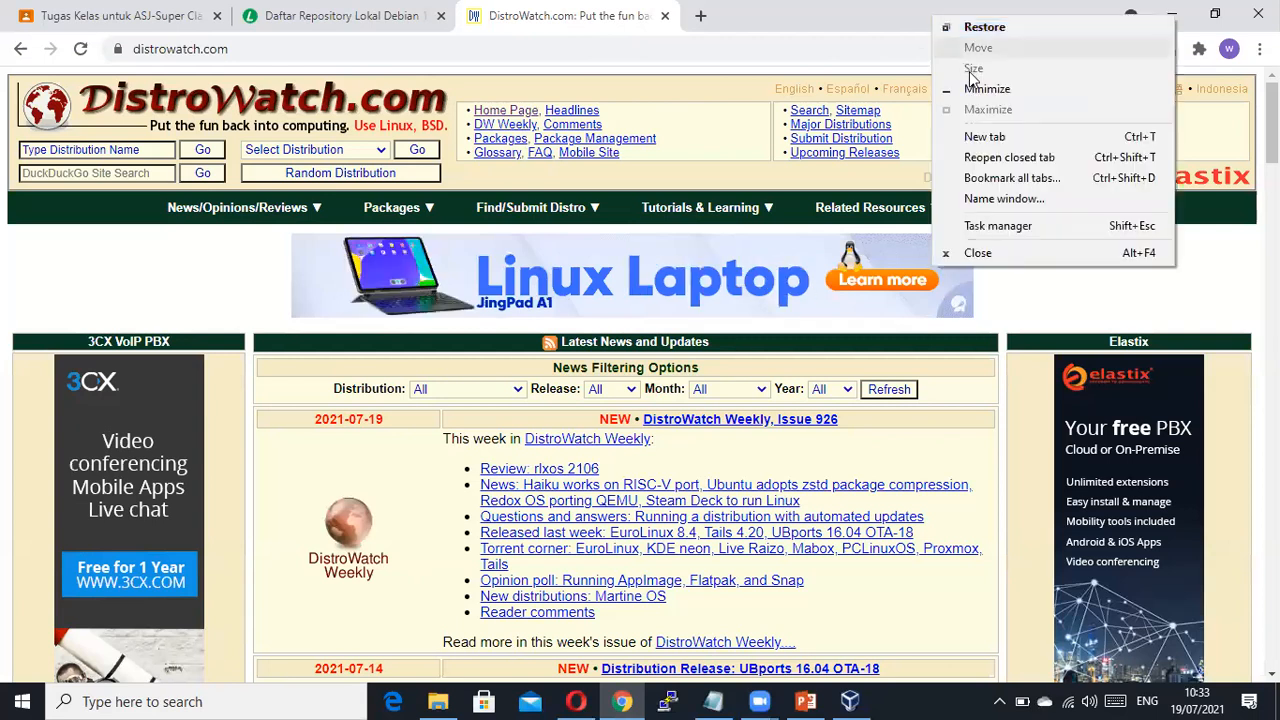
left_click(986, 136)
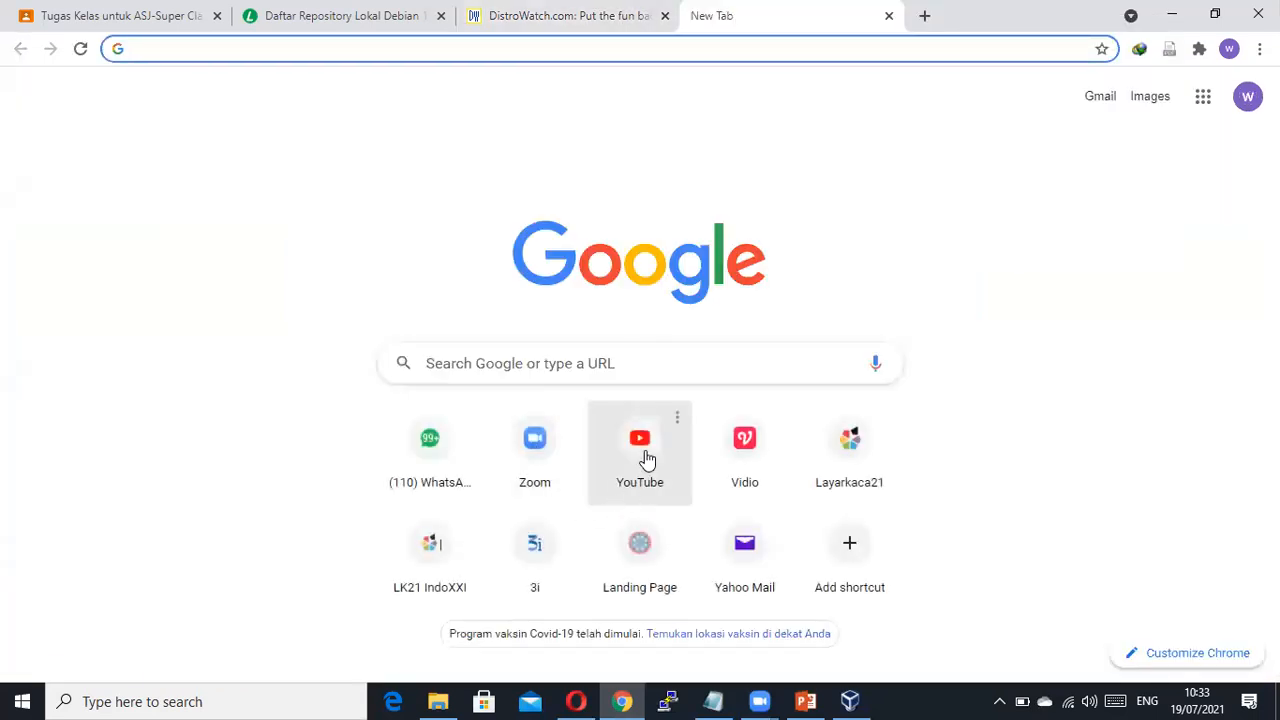
left_click(646, 457)
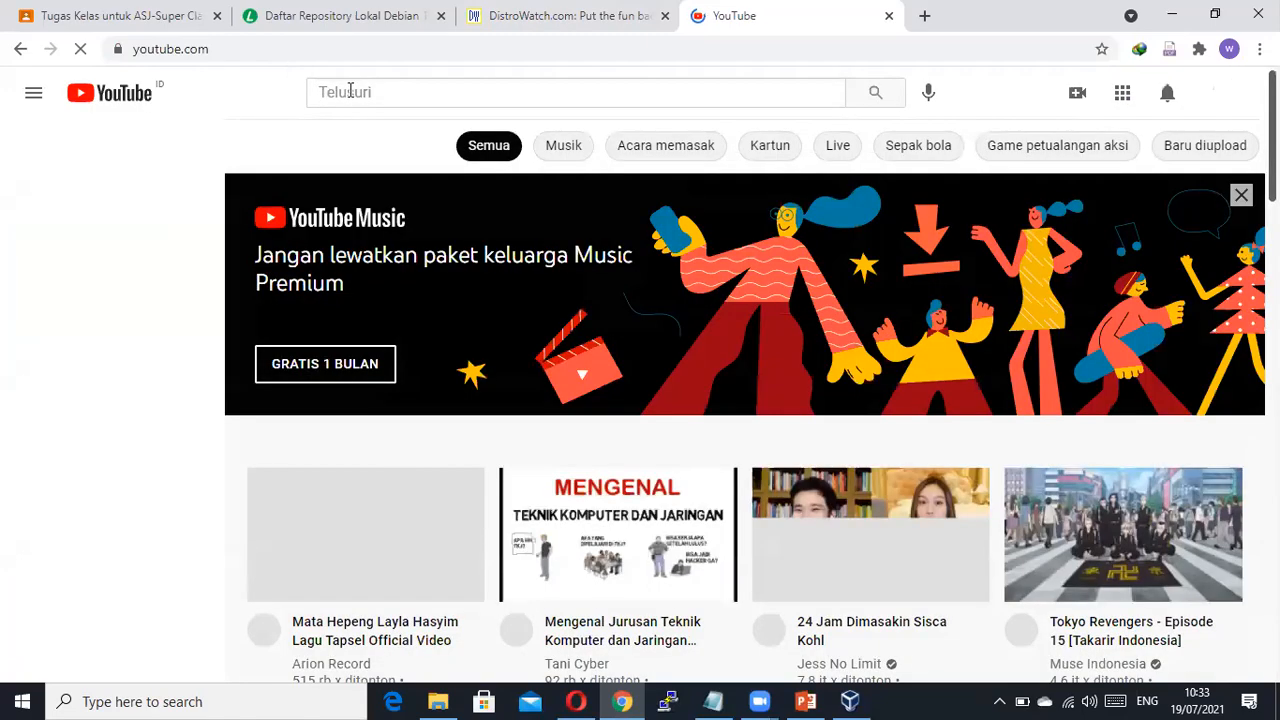
left_click(350, 91)
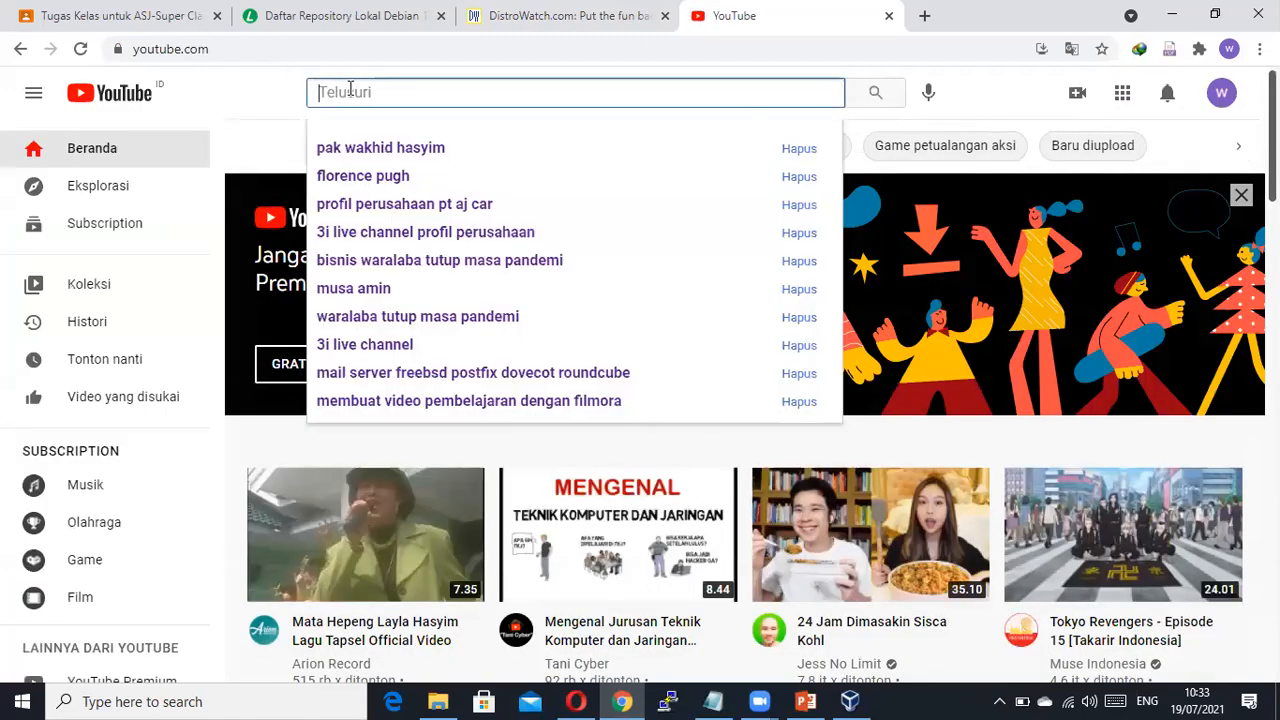
type("pak")
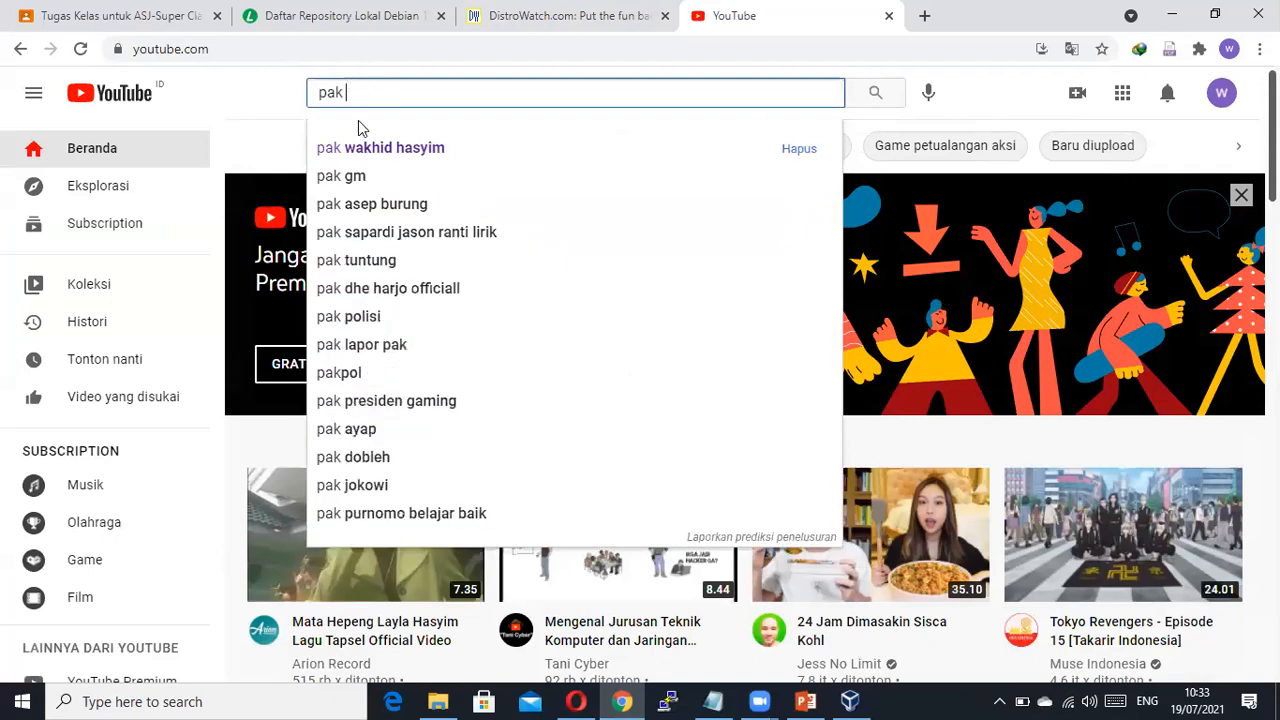
left_click(362, 157)
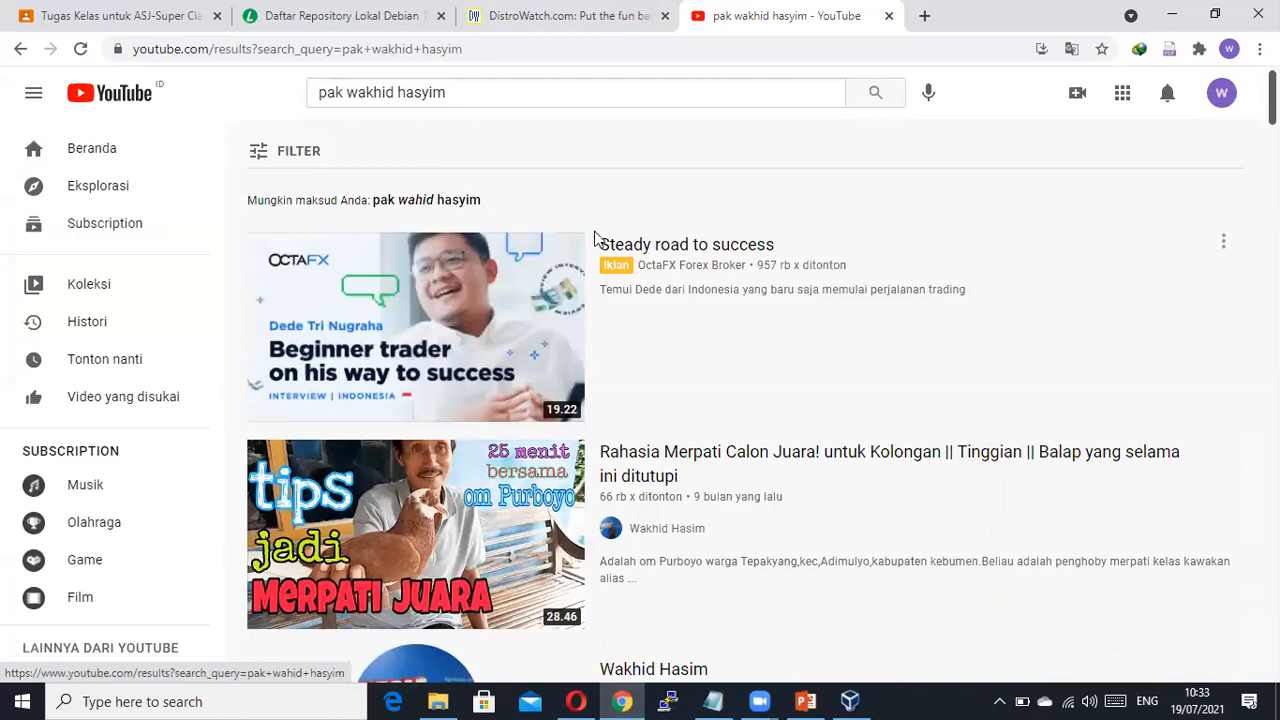
scroll(680, 250, "down", 3)
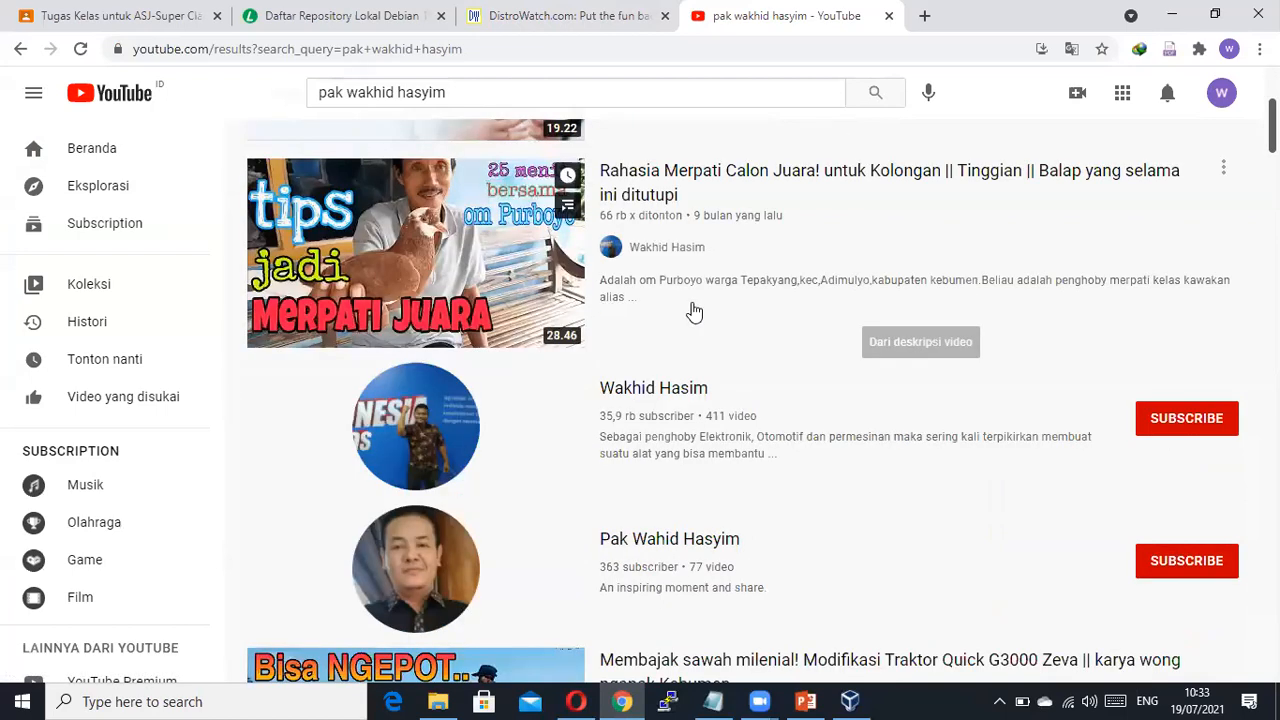
scroll(694, 312, "down", 2)
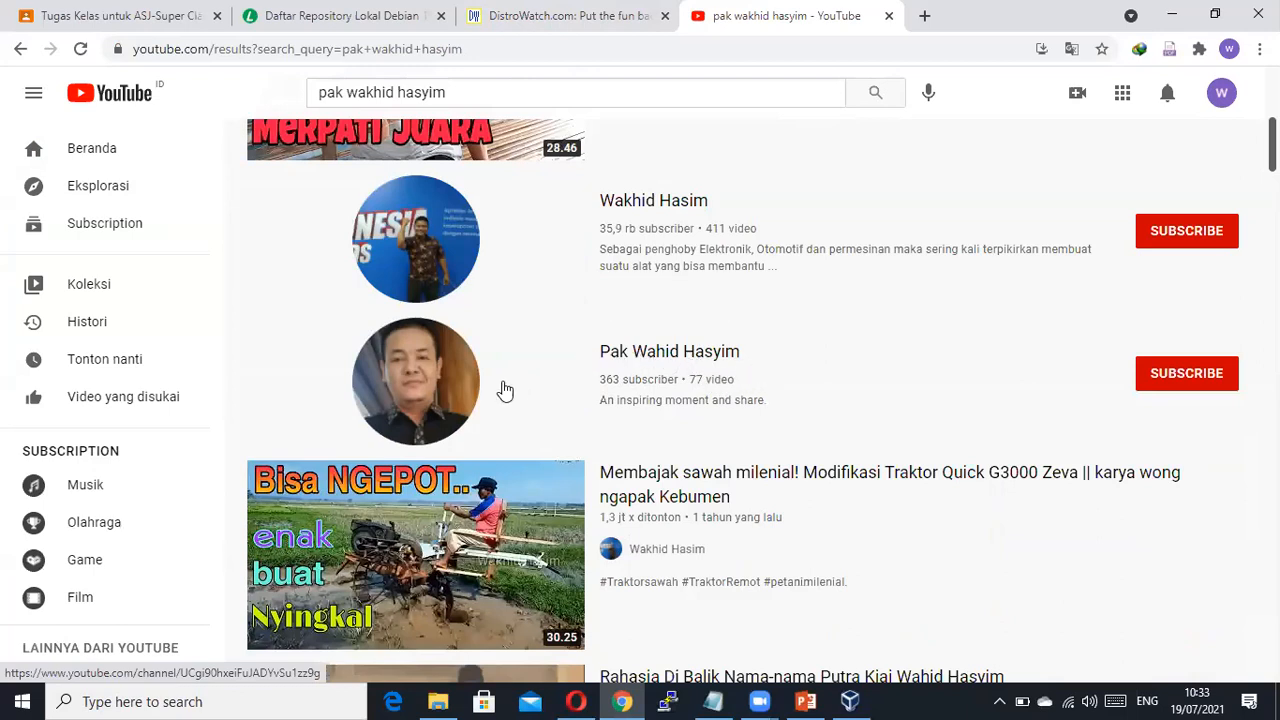
left_click(701, 361)
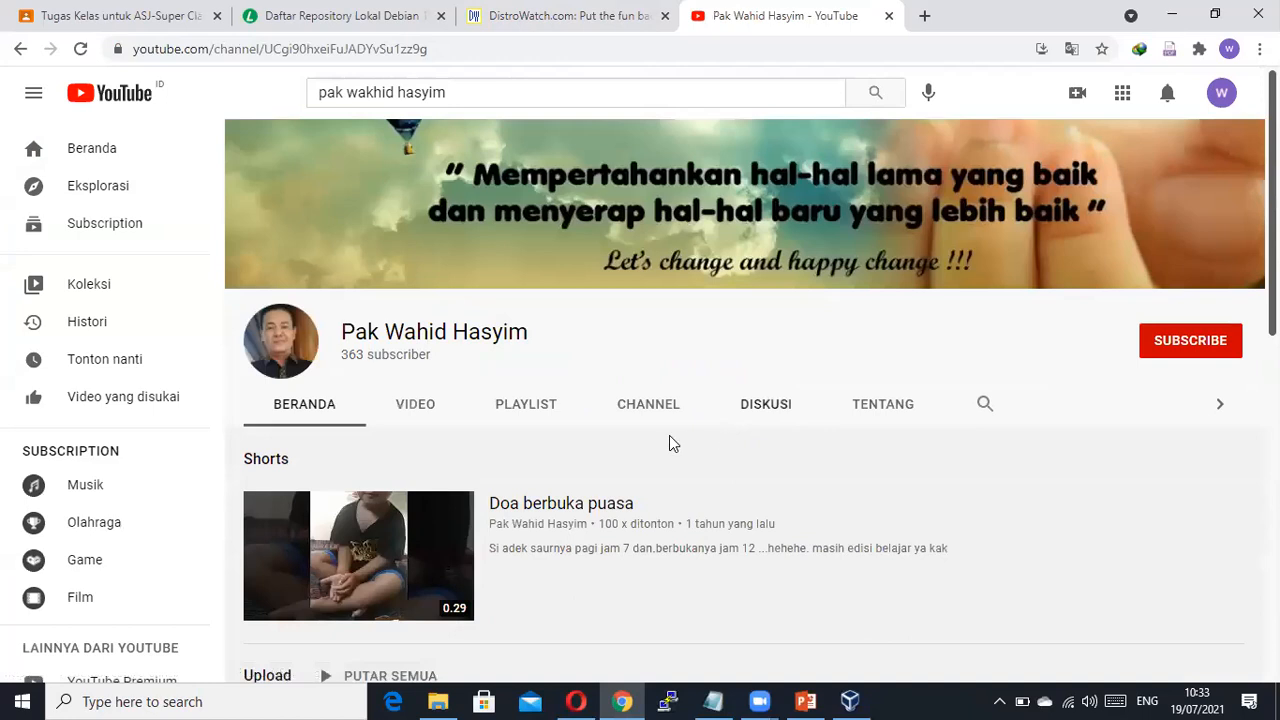
Play the channel's SysAdmin playlist and pause its second video, the Debian 9 installation.
left_click(536, 415)
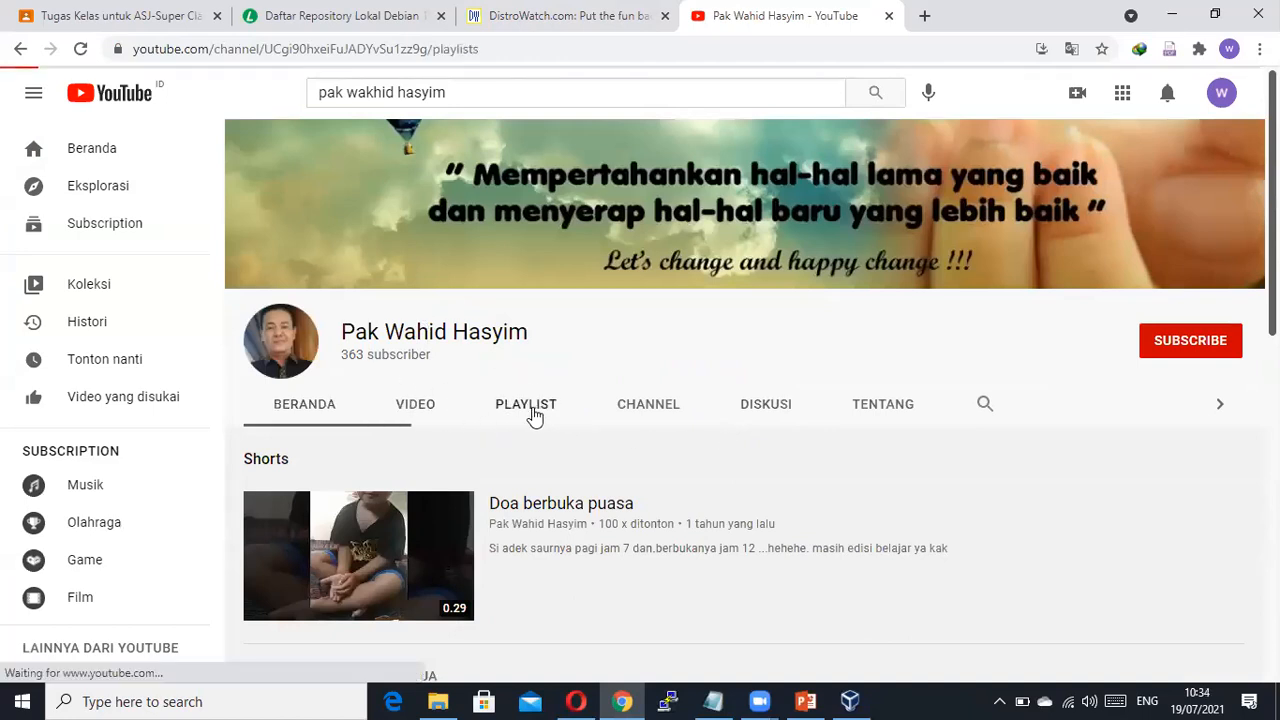
scroll(430, 505, "down", 1)
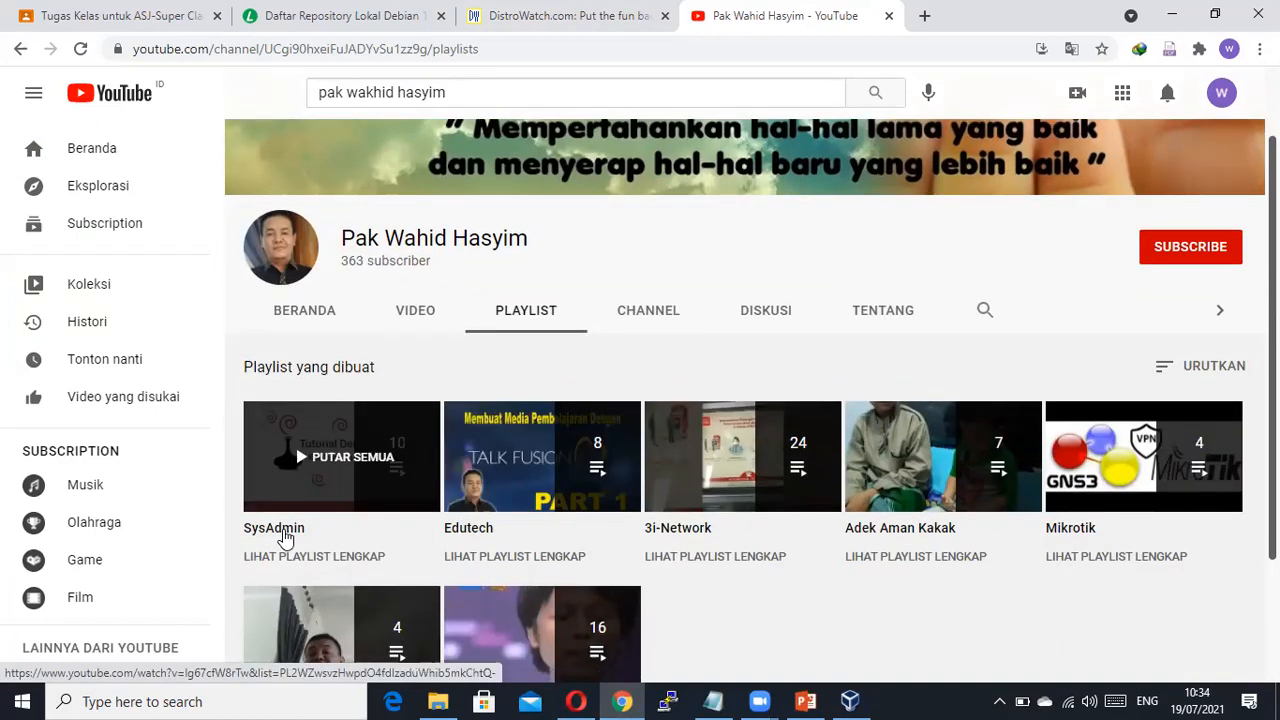
left_click(283, 530)
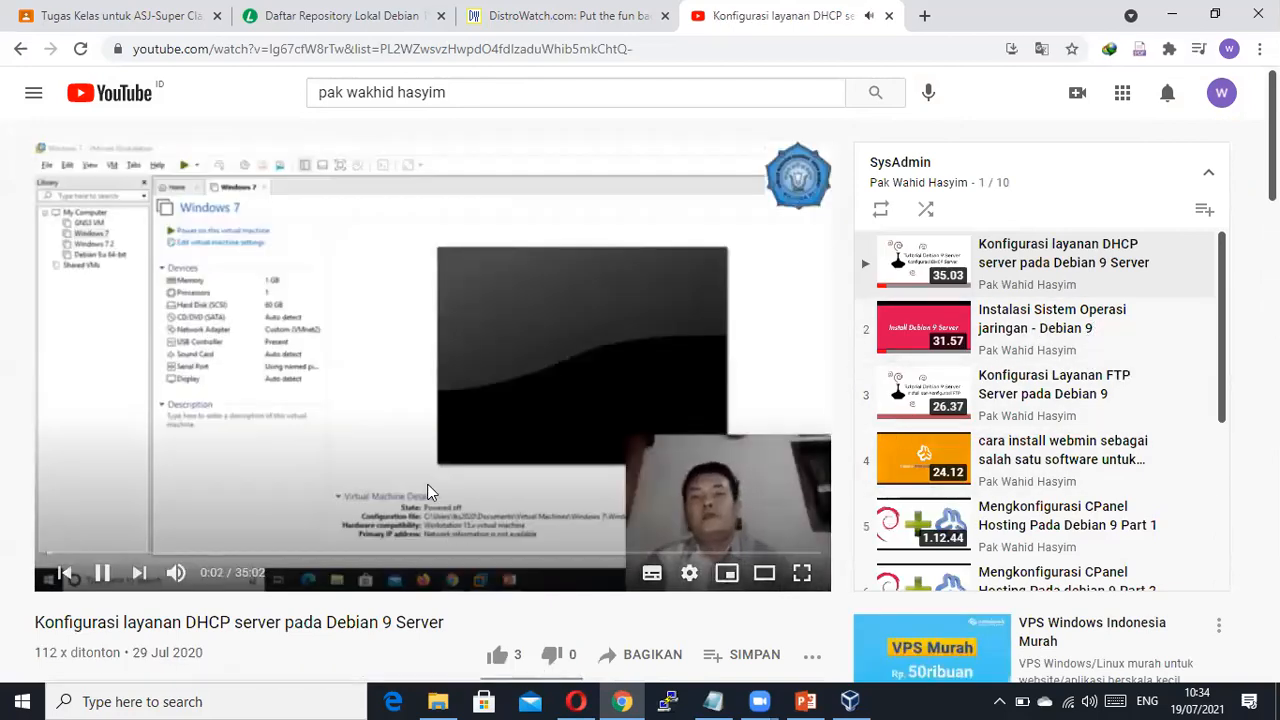
left_click(428, 492)
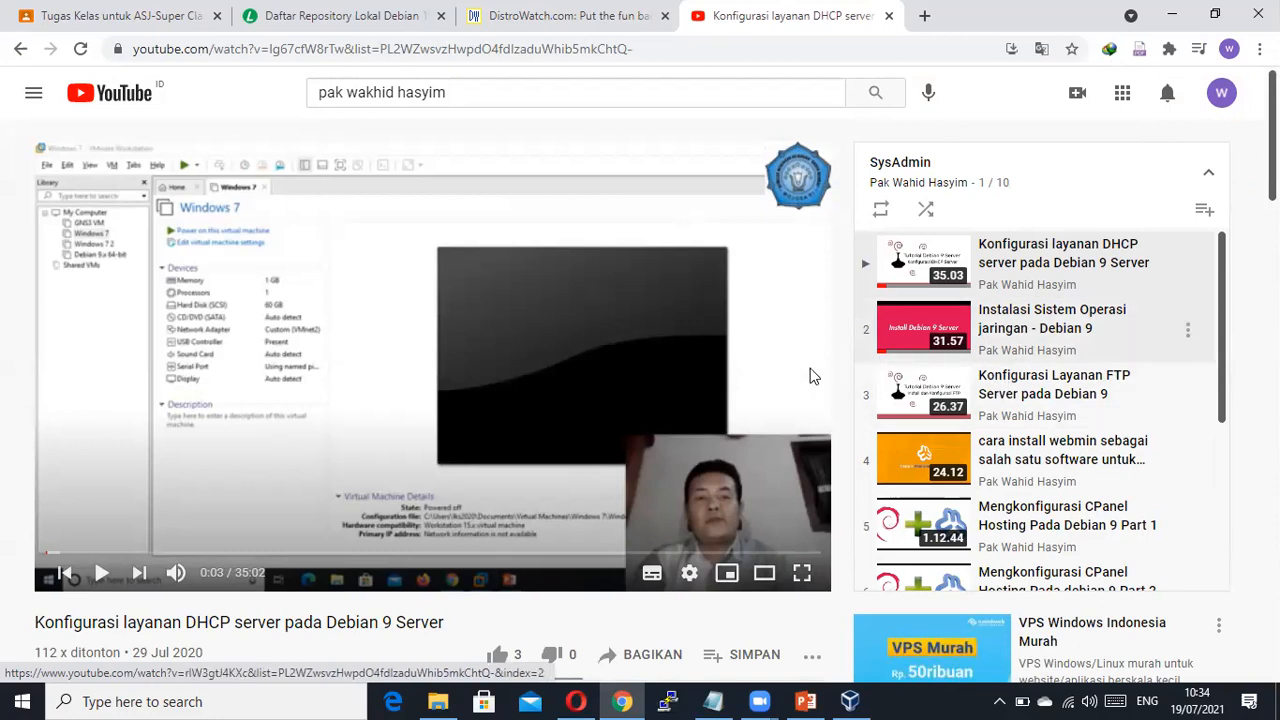
left_click(1008, 325)
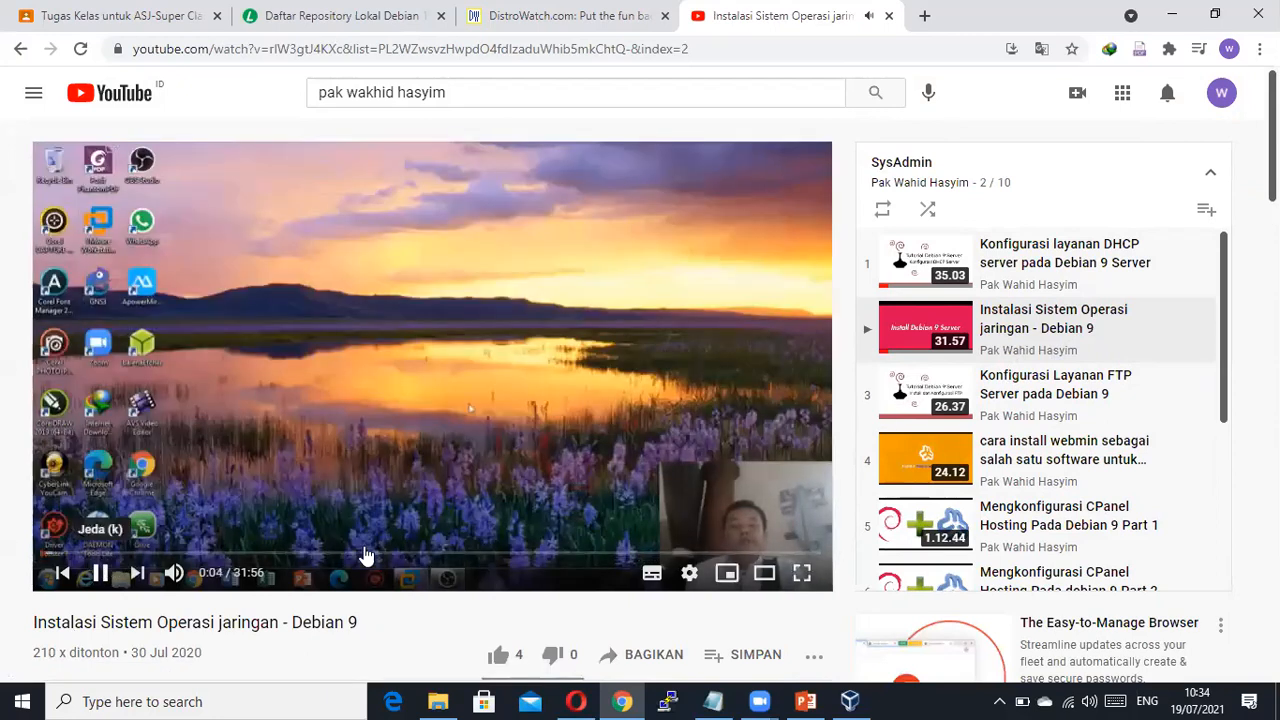
left_click(507, 422)
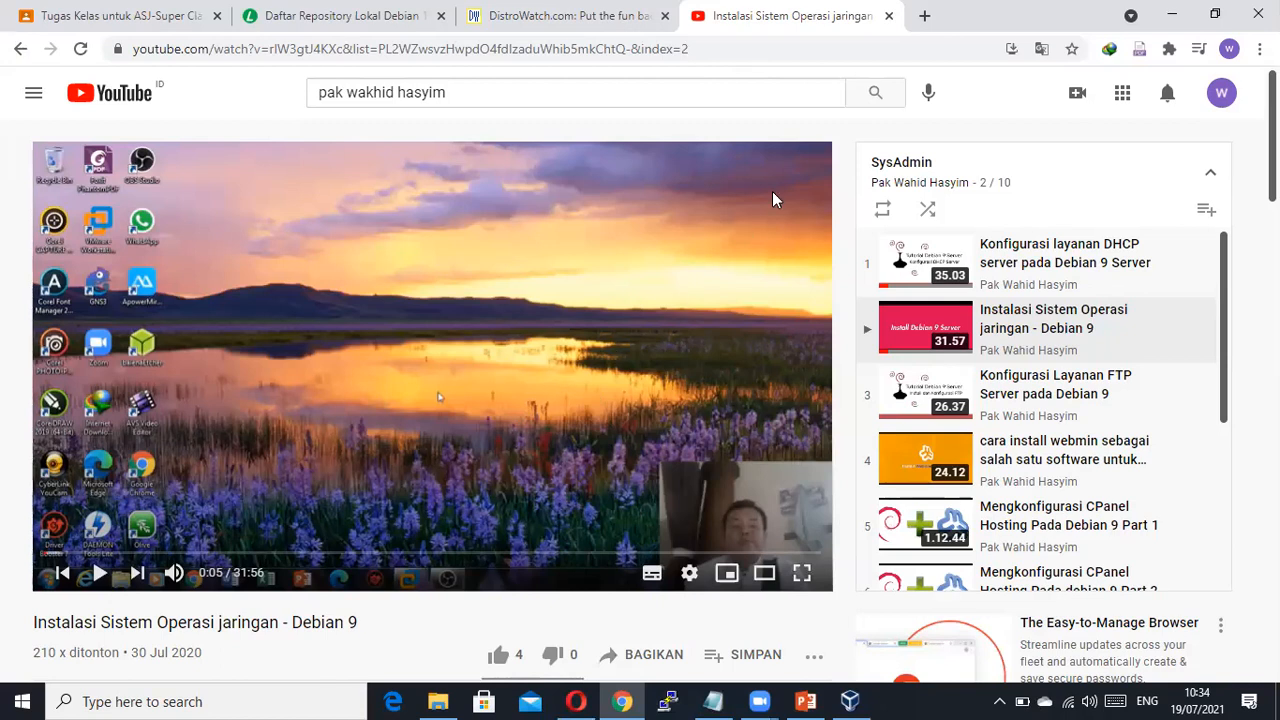
left_click(456, 697)
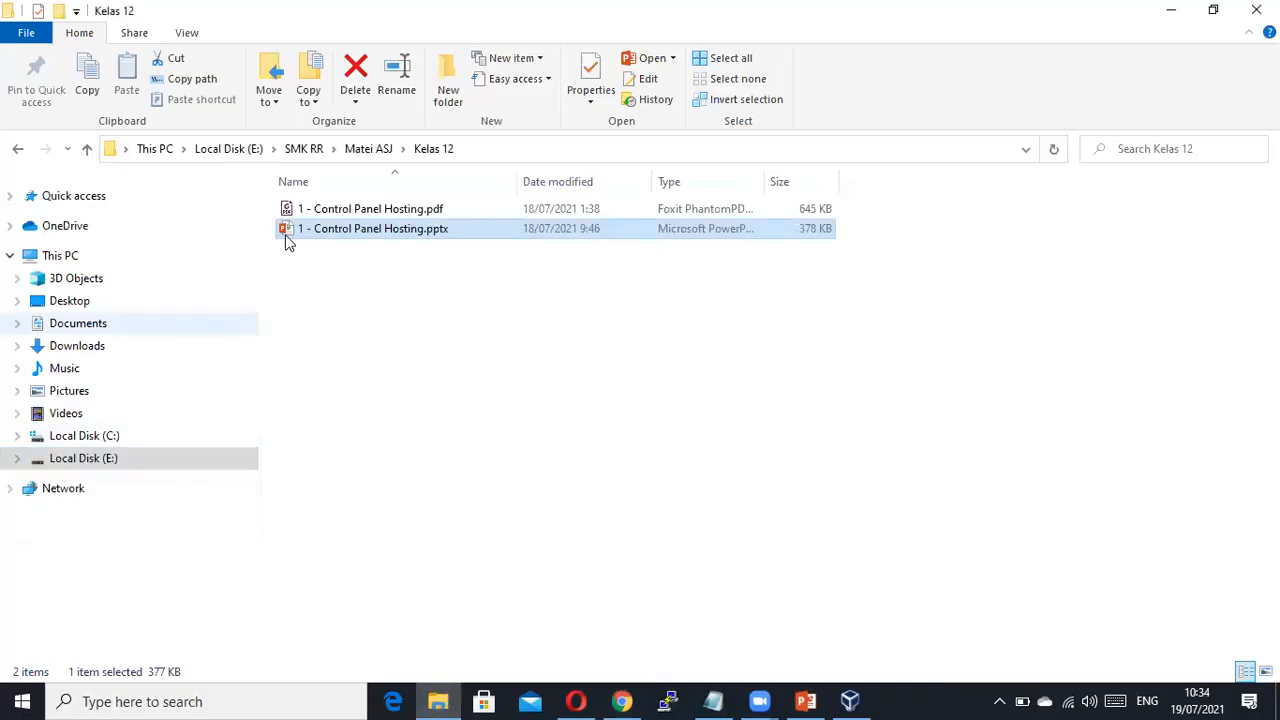
Go to the Master OS folder and view the properties of debian-10.5.0-amd64-DVD-1.iso.
left_click(358, 152)
left_click(305, 152)
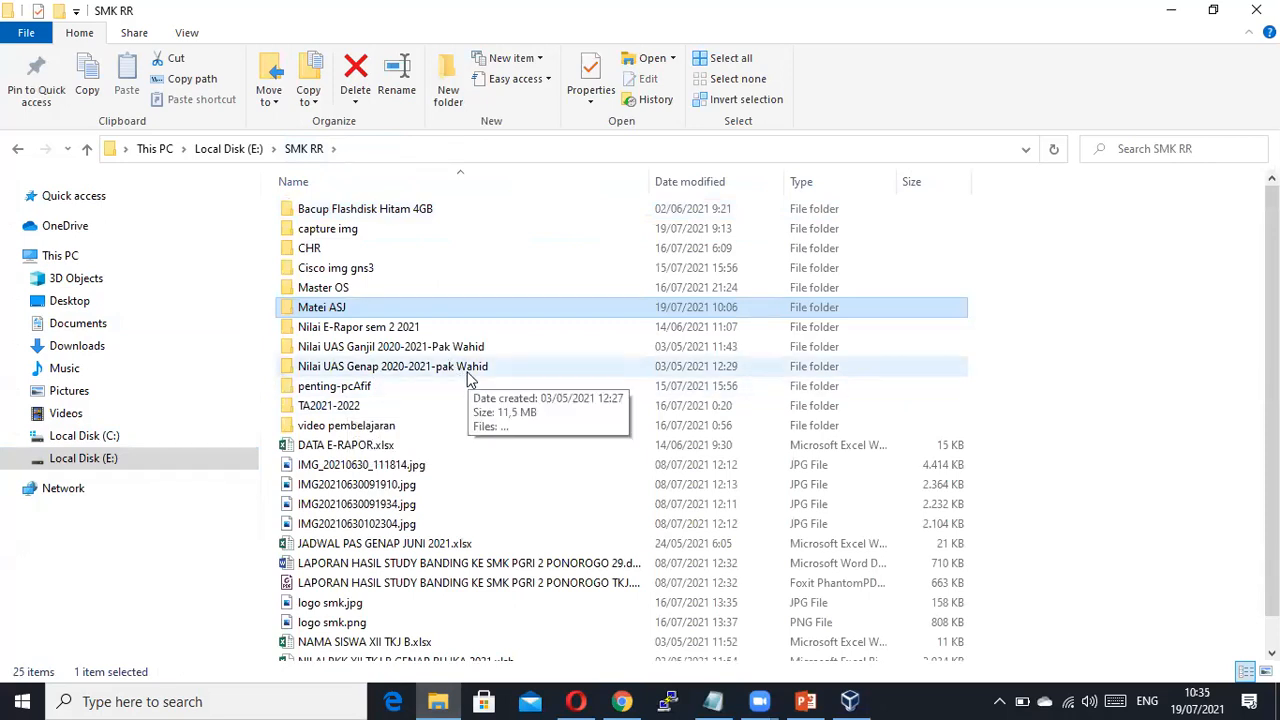
double_click(340, 288)
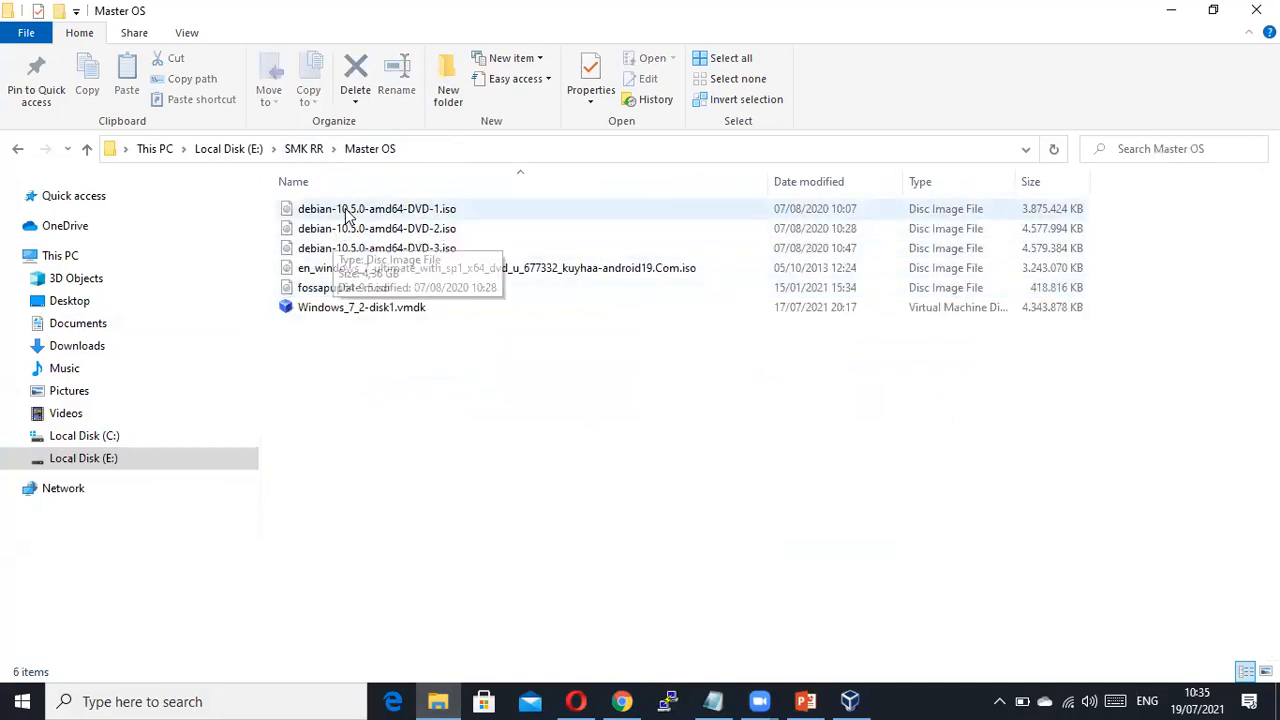
left_click(430, 212)
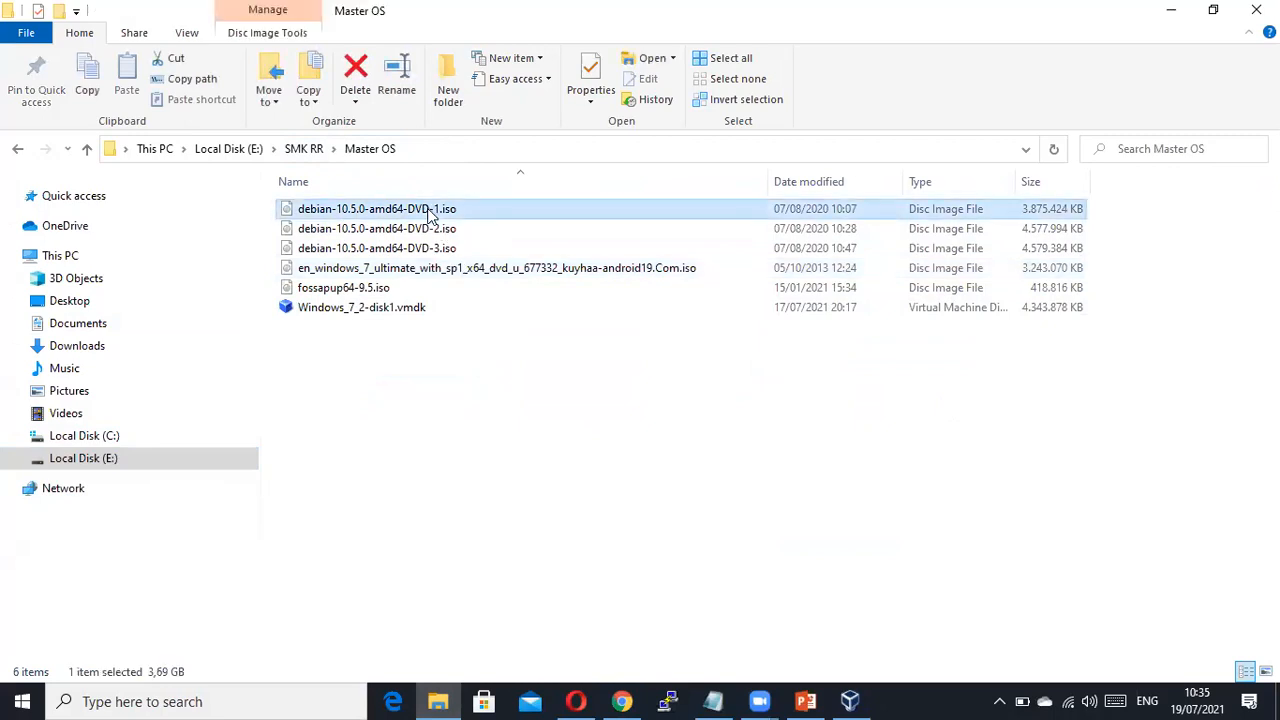
right_click(430, 212)
left_click(490, 667)
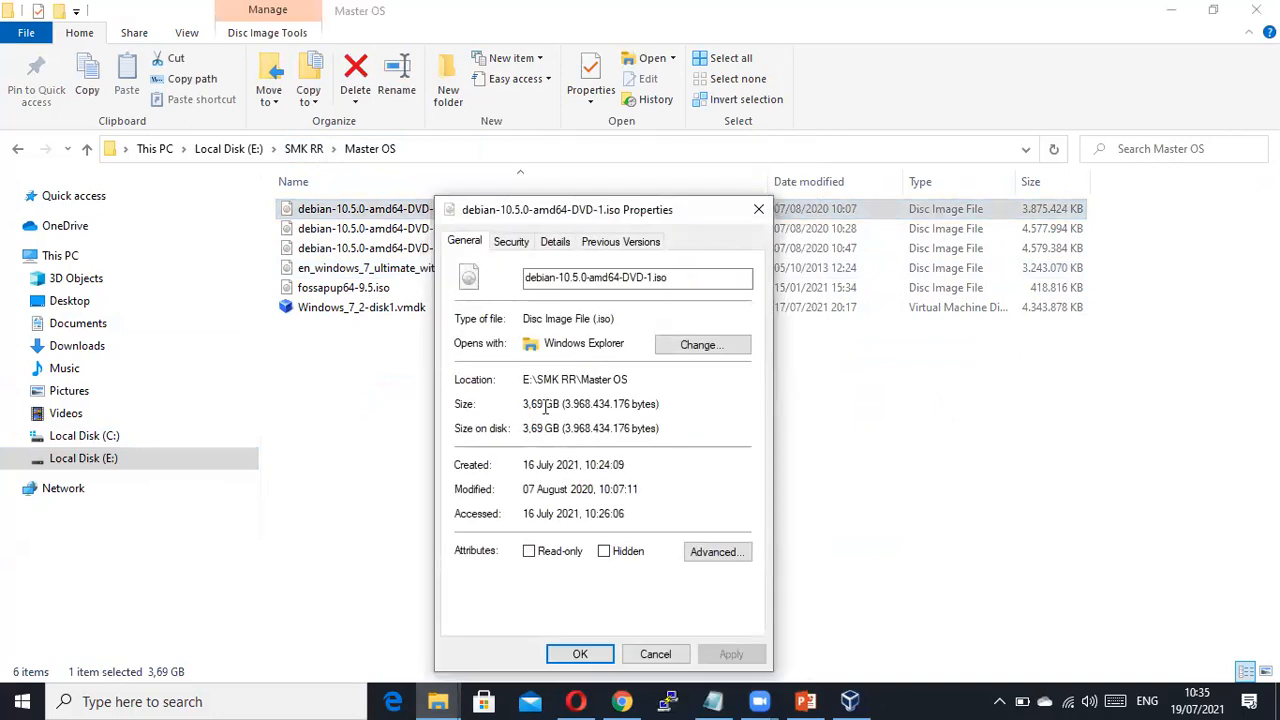
left_click(655, 654)
Select all three Debian DVD ISOs and view their combined 12,4 GB size in Properties.
left_click(420, 228)
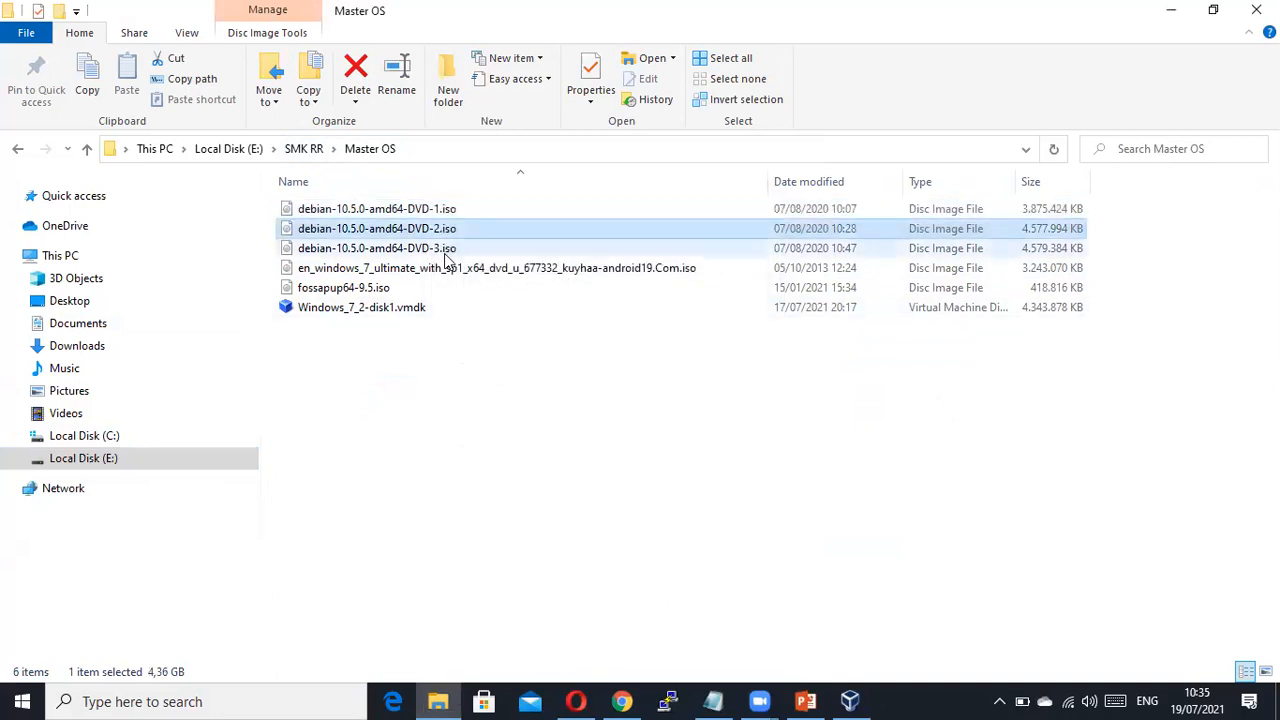
left_click(430, 248)
left_click(445, 211)
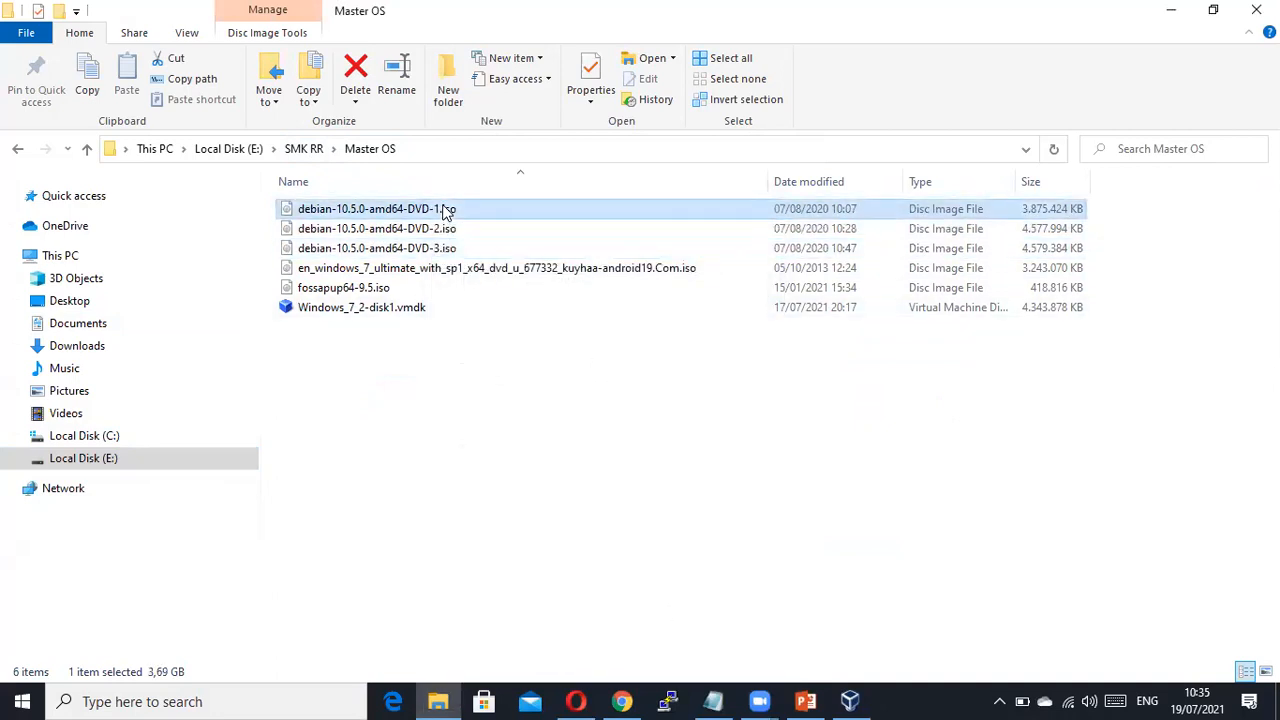
key("shift+Down")
key("shift+Down")
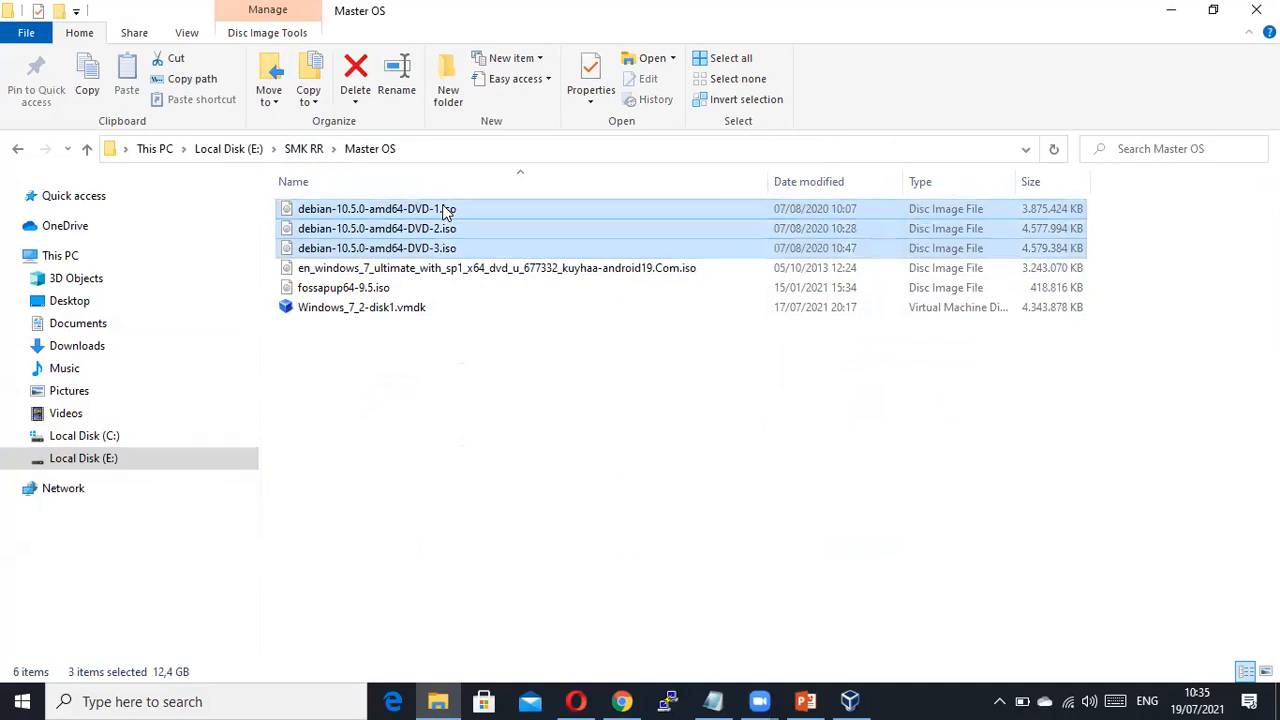
right_click(445, 211)
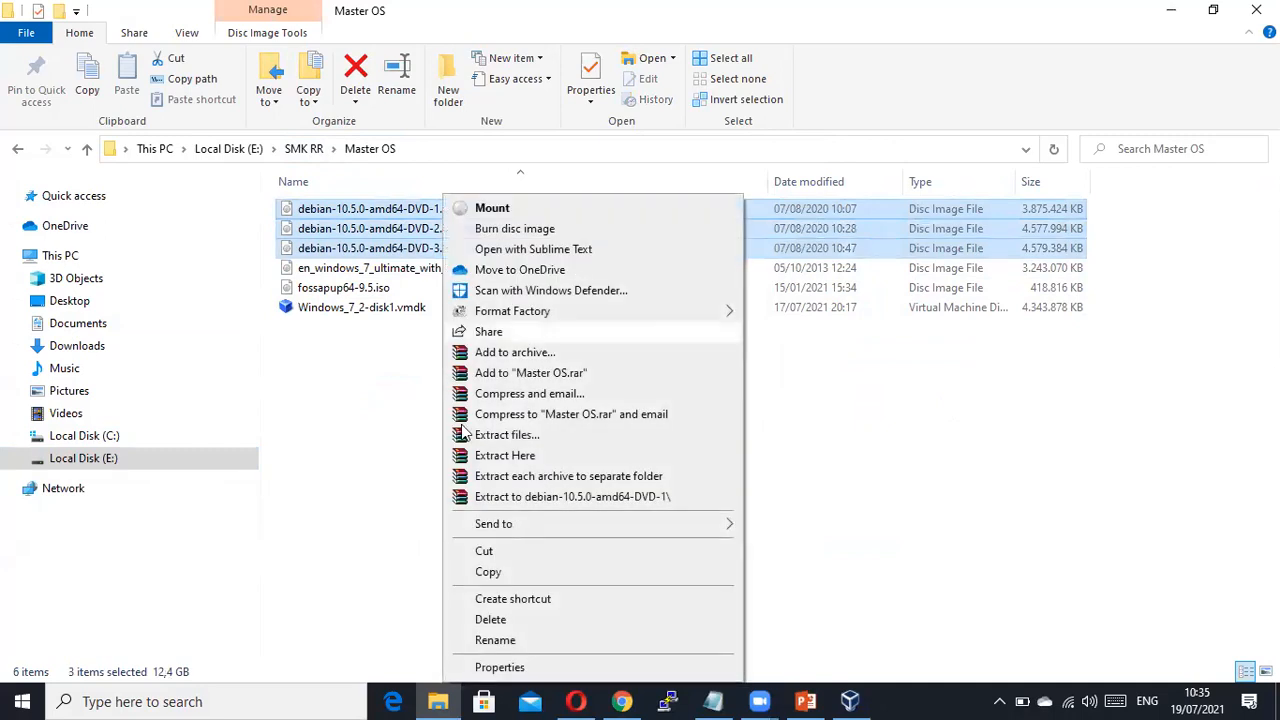
left_click(499, 667)
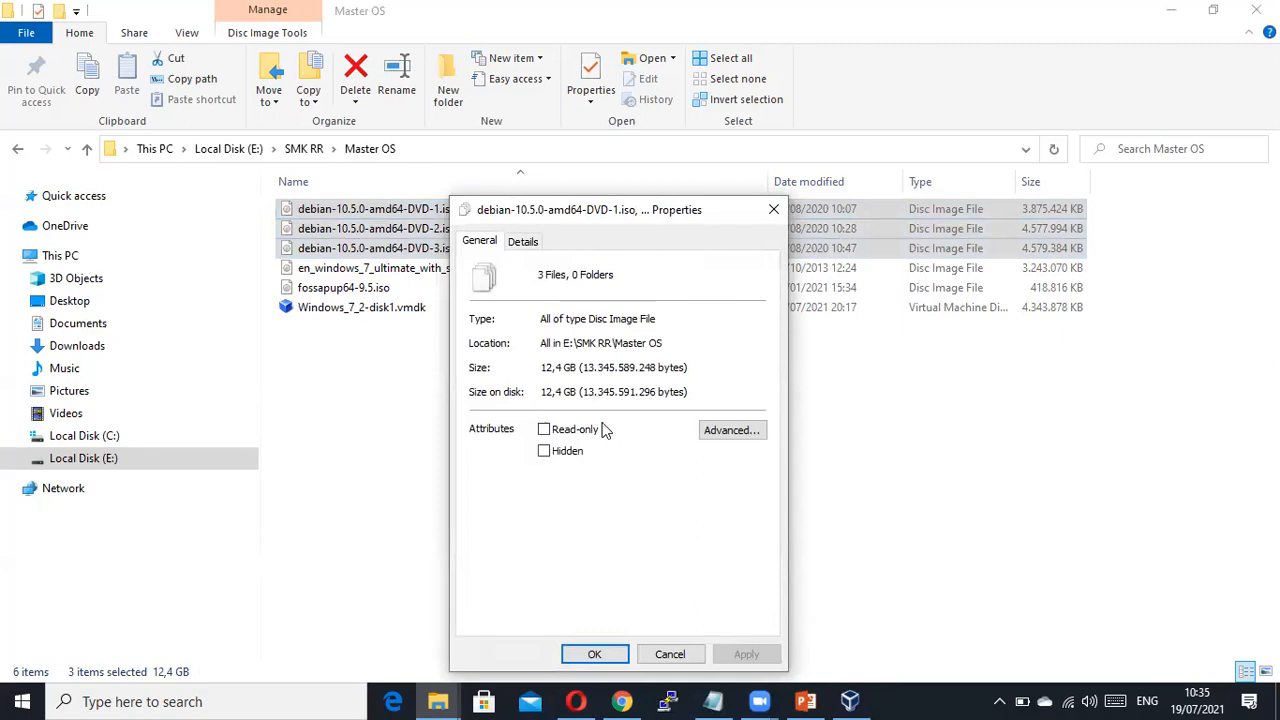
left_click(670, 654)
Select the DVD-1, DVD-2 and DVD-3 ISOs one at a time to check each size.
left_click(515, 494)
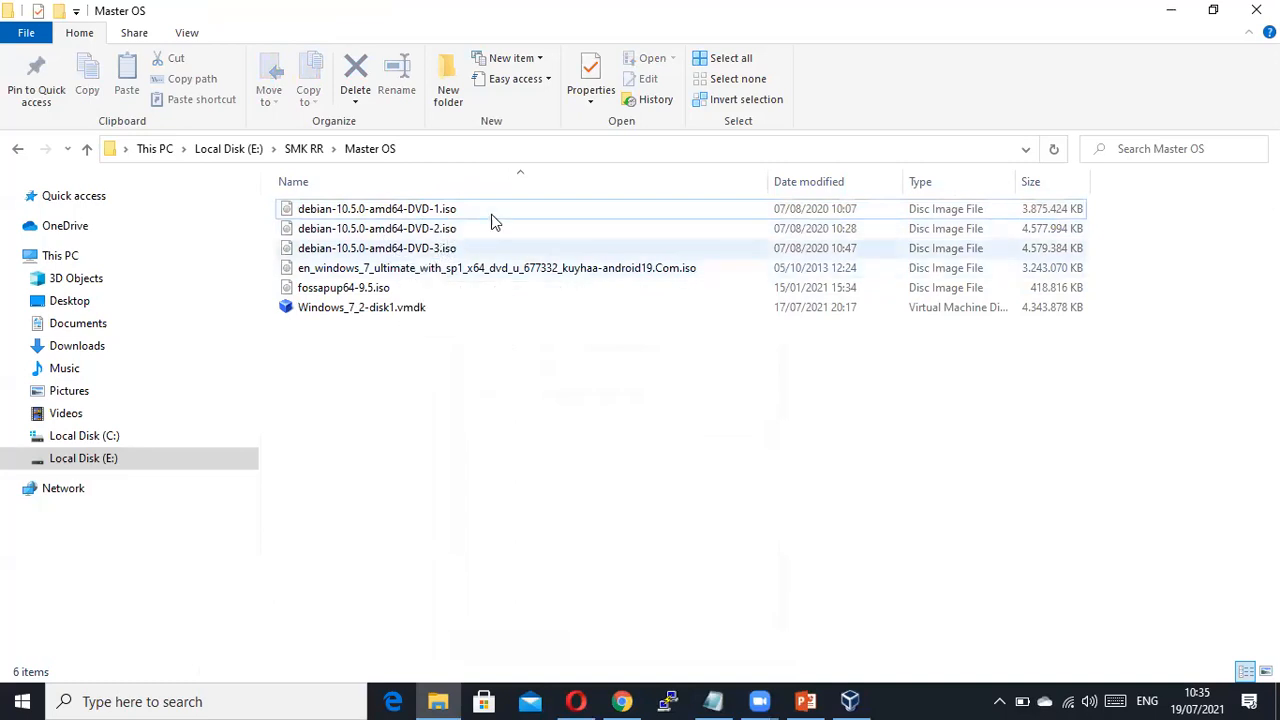
left_click(378, 212)
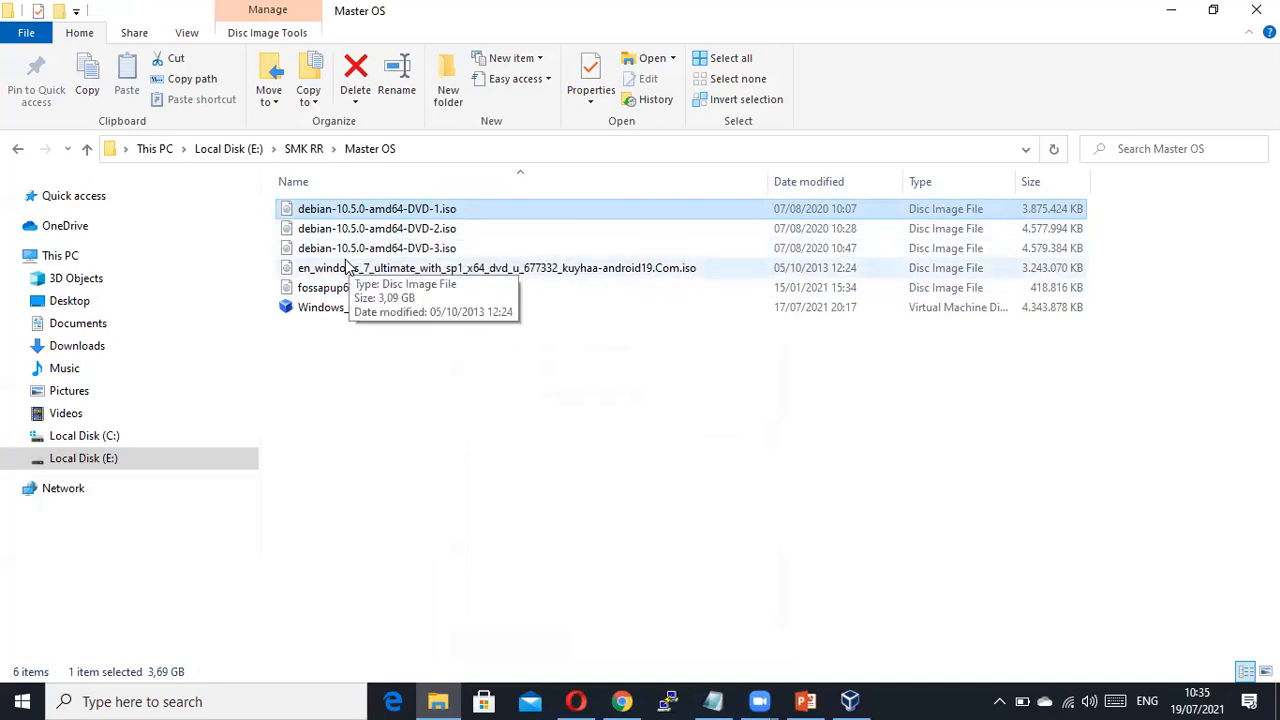
left_click(400, 232)
left_click(400, 252)
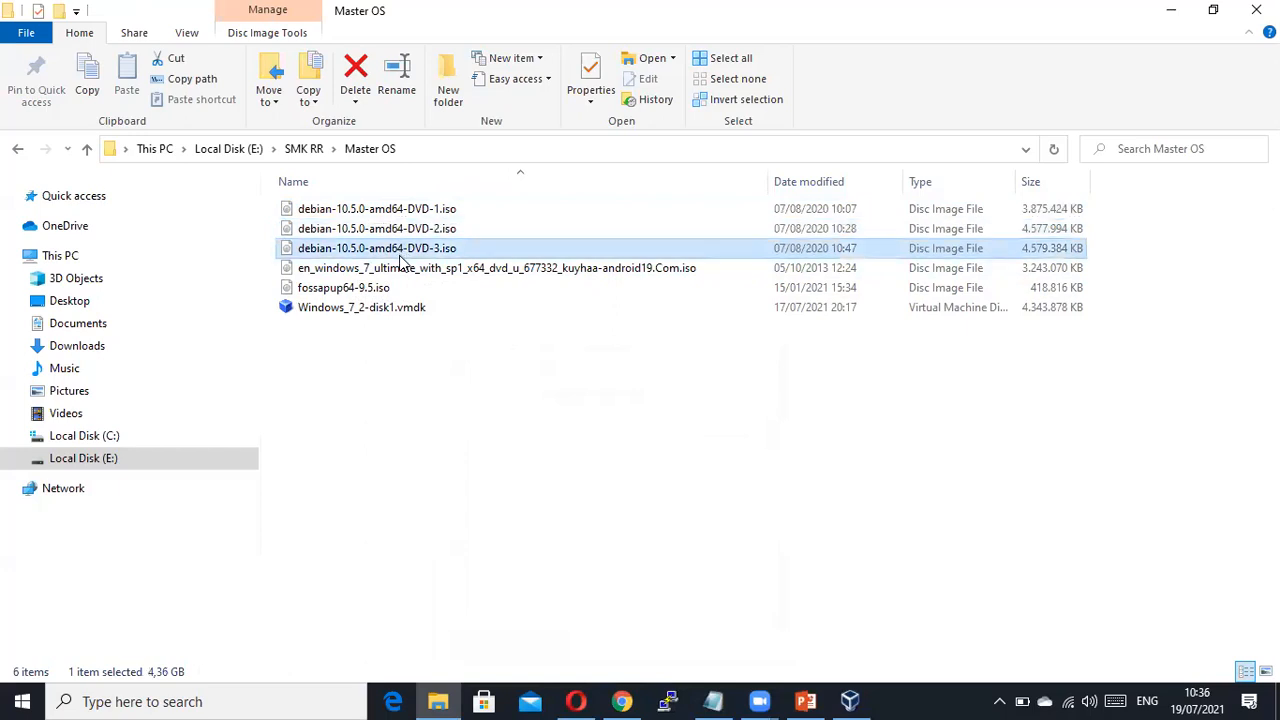
left_click(428, 211)
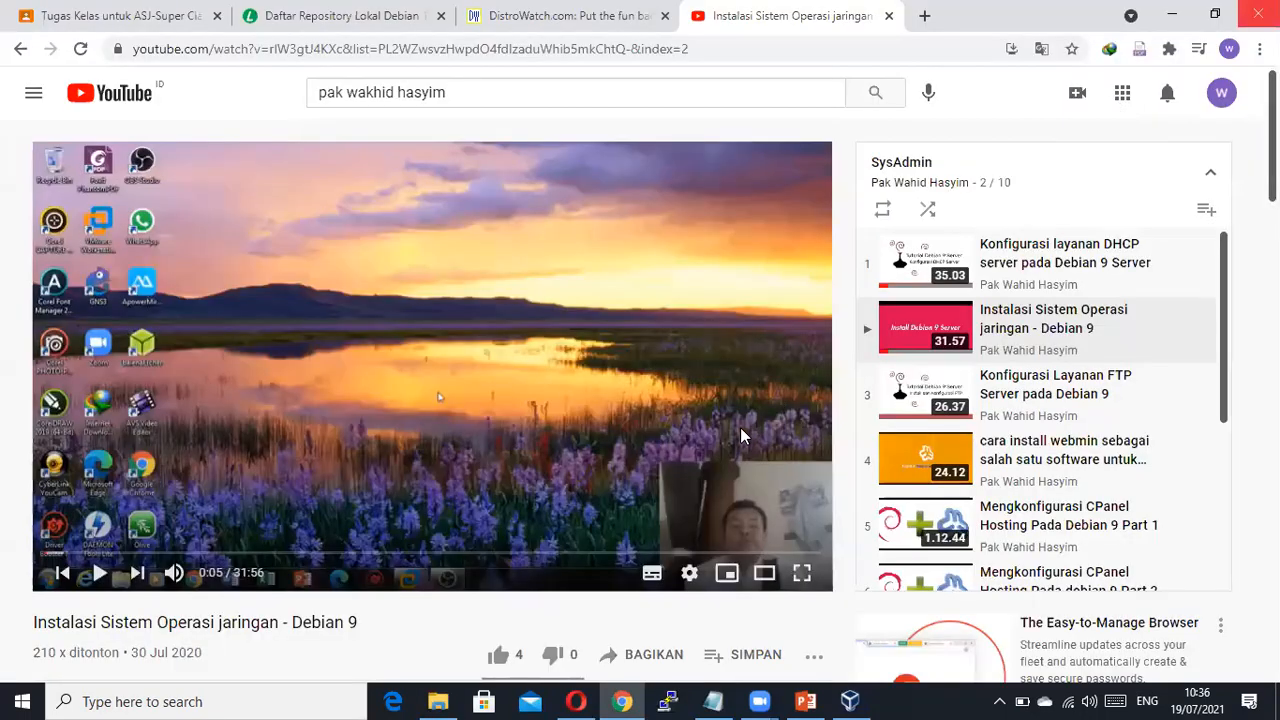
Search Google for 'debian' and open the official debian.org homepage.
left_click(455, 49)
type("debian")
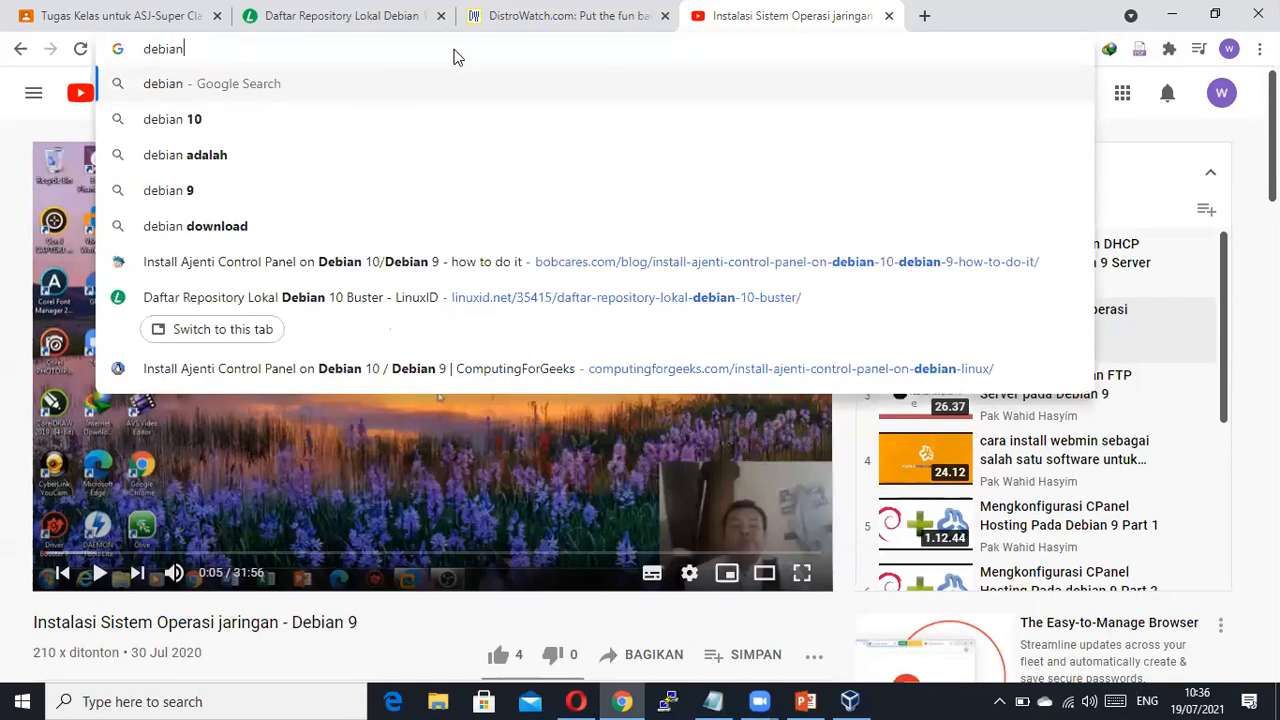
key("Return")
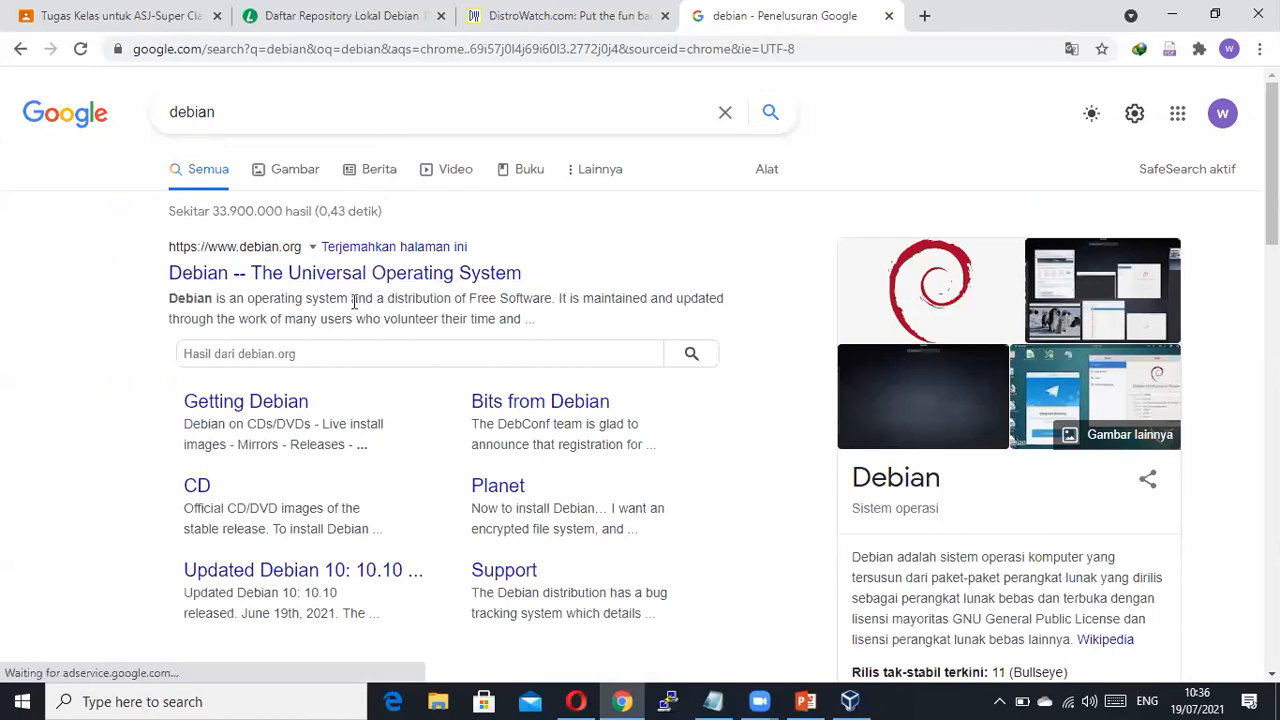
left_click(304, 274)
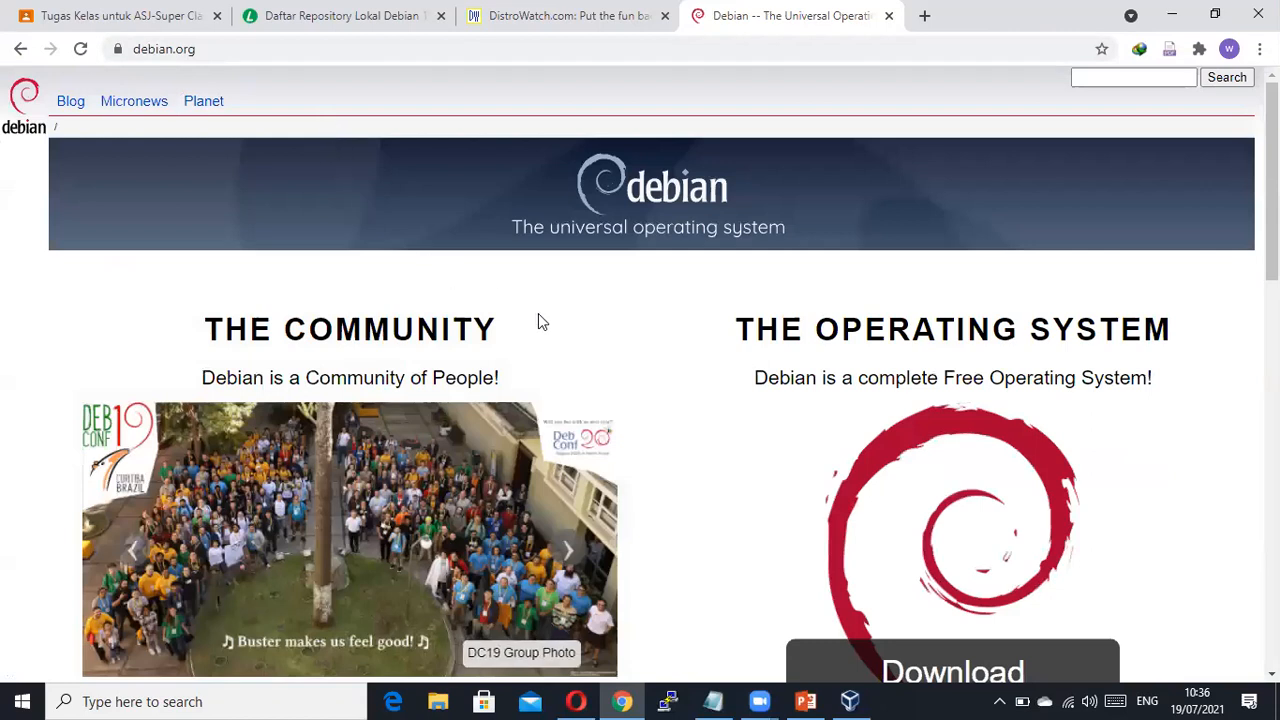
scroll(651, 337, "down", 2)
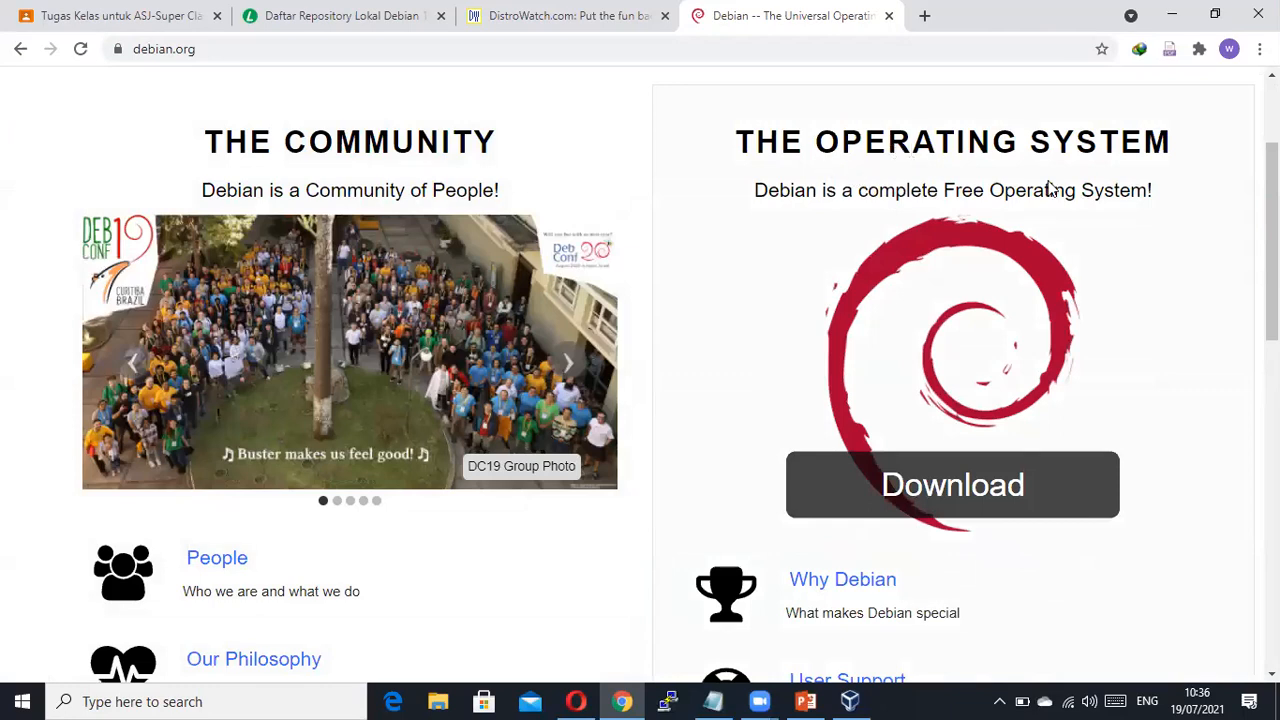
scroll(928, 491, "down", 1)
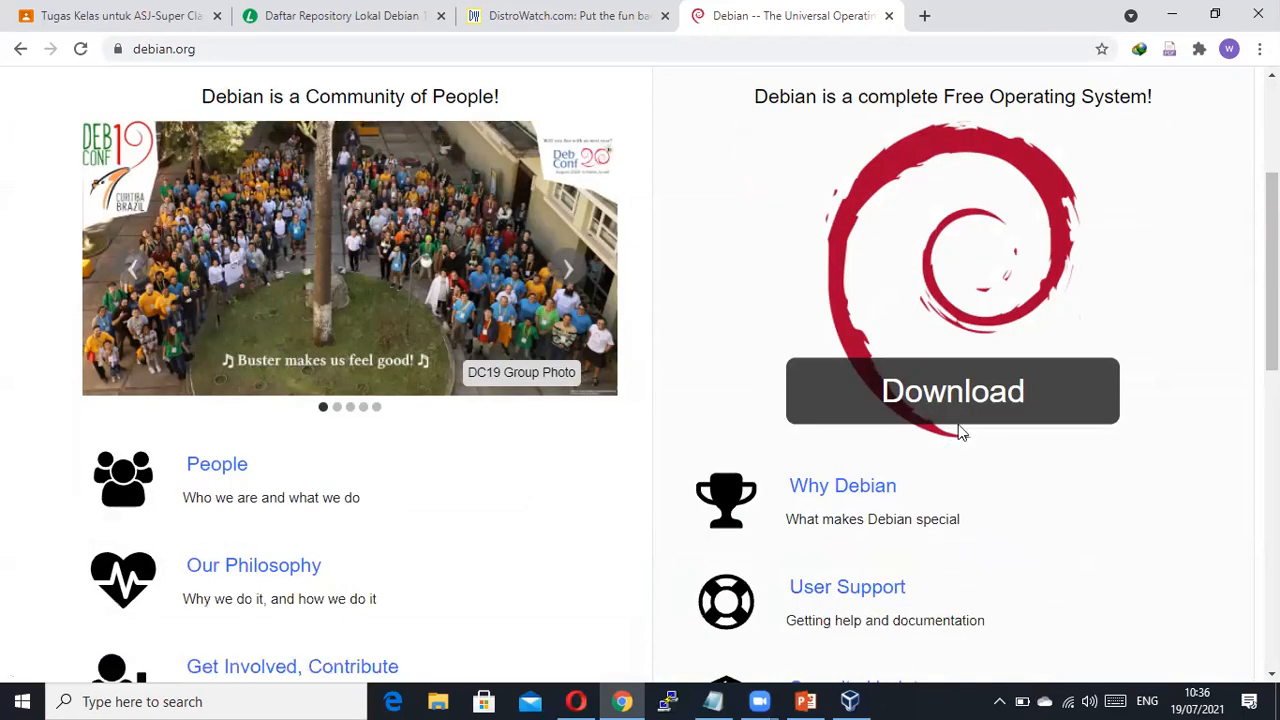
left_click(981, 396)
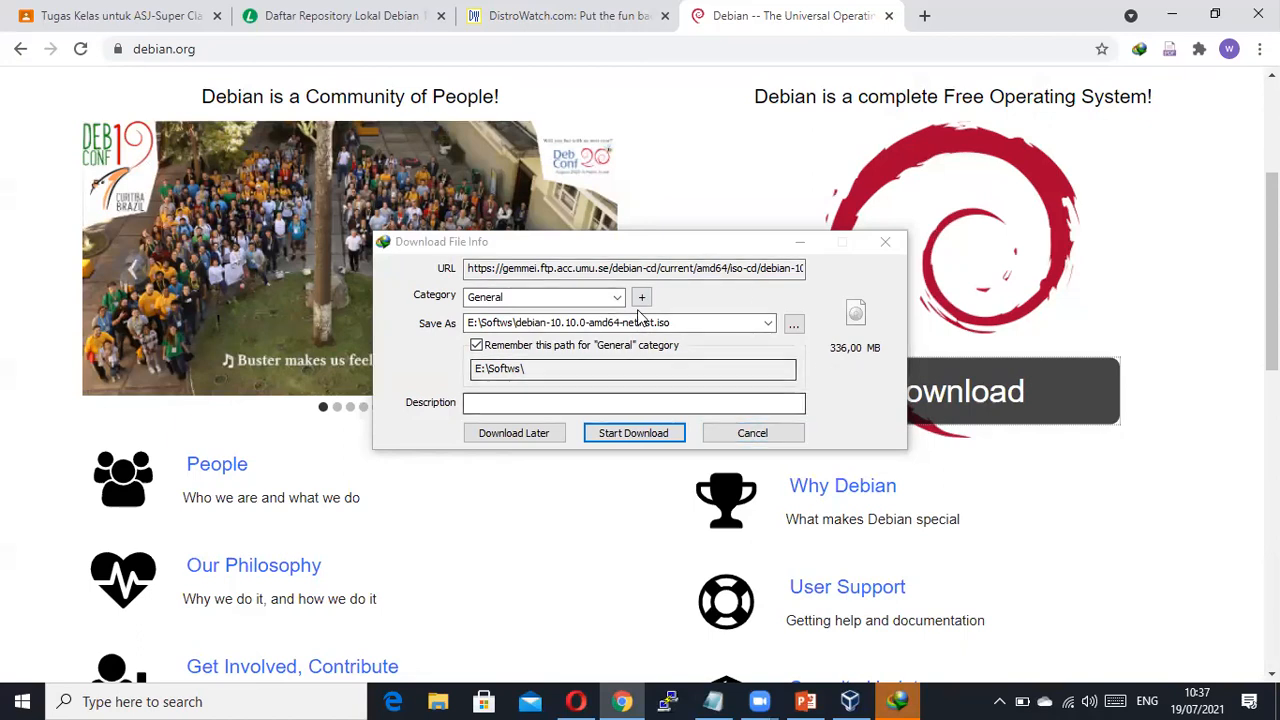
left_click(752, 434)
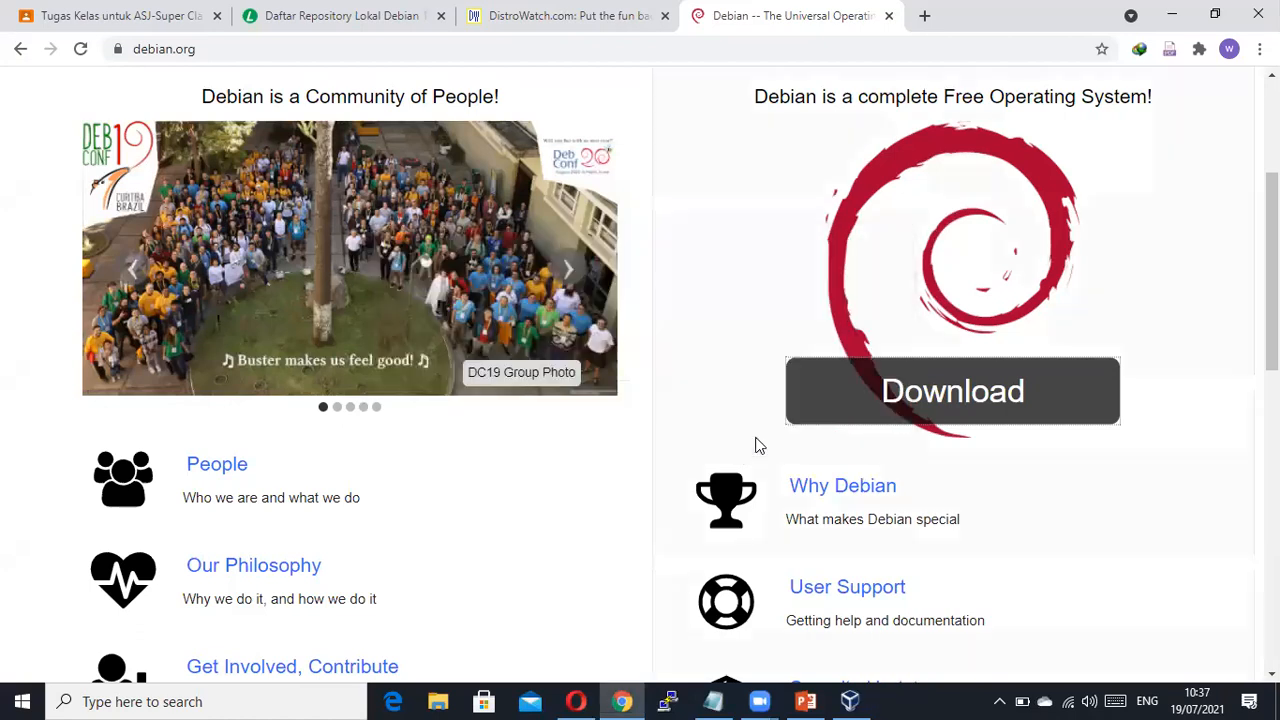
Scroll up and down through the Debian homepage.
scroll(506, 460, "down", 6)
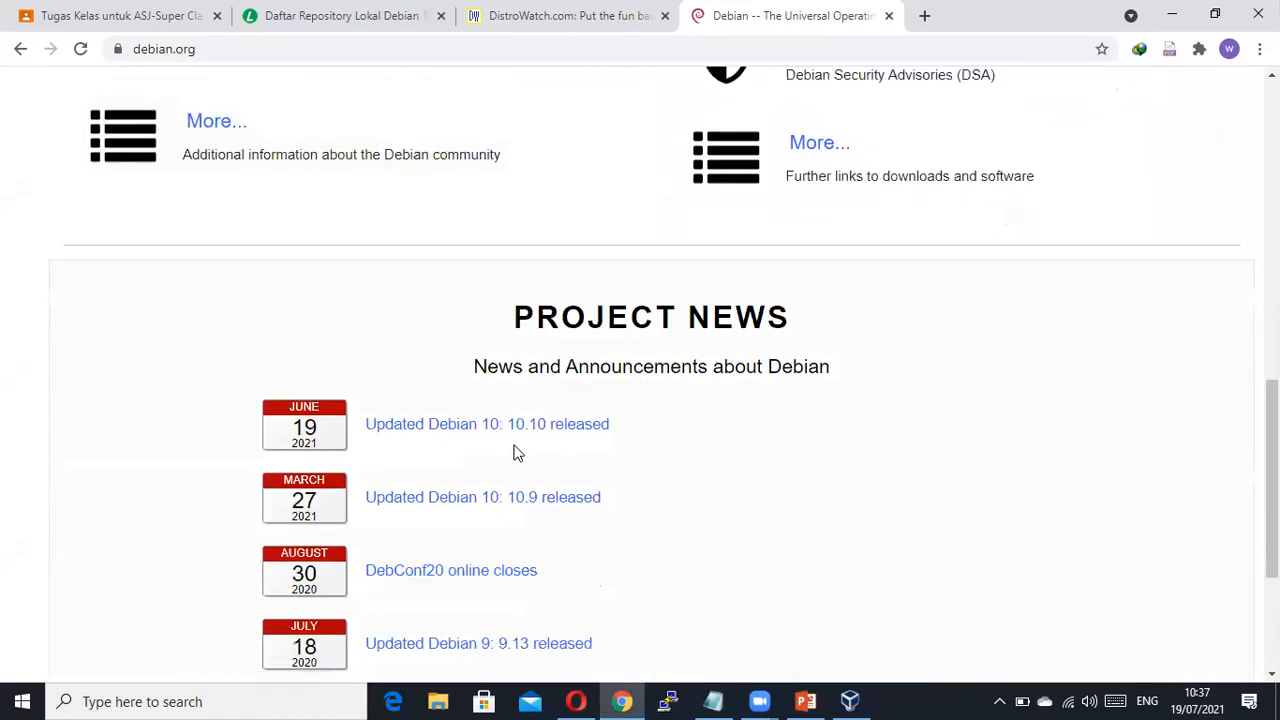
scroll(513, 452, "down", 3)
scroll(640, 392, "up", 10)
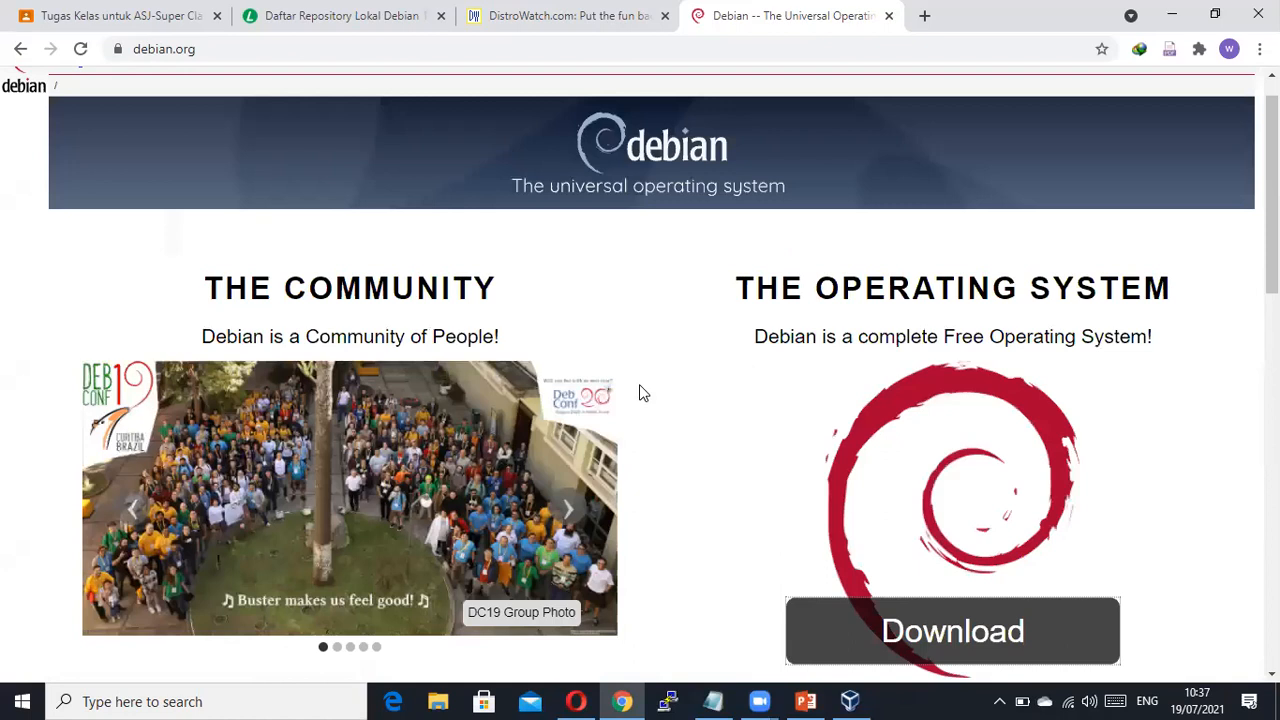
scroll(640, 392, "up", 1)
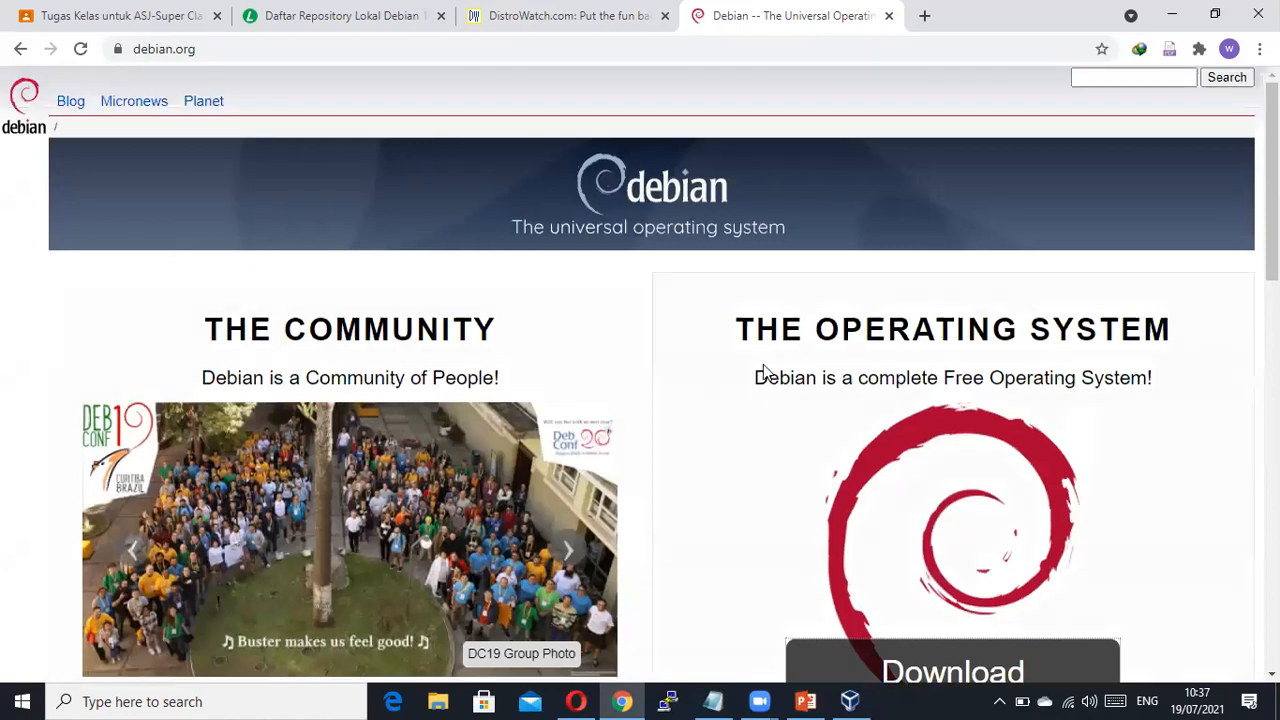
scroll(697, 354, "down", 8)
scroll(641, 400, "down", 3)
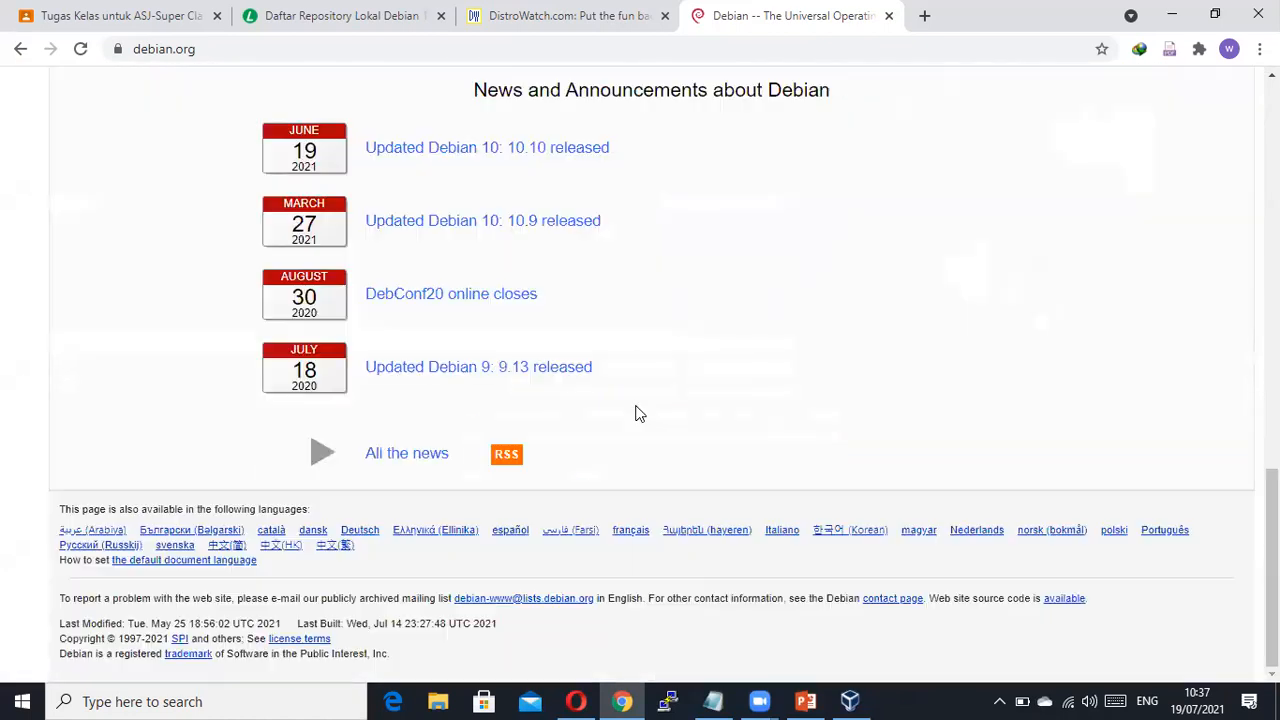
scroll(332, 295, "up", 12)
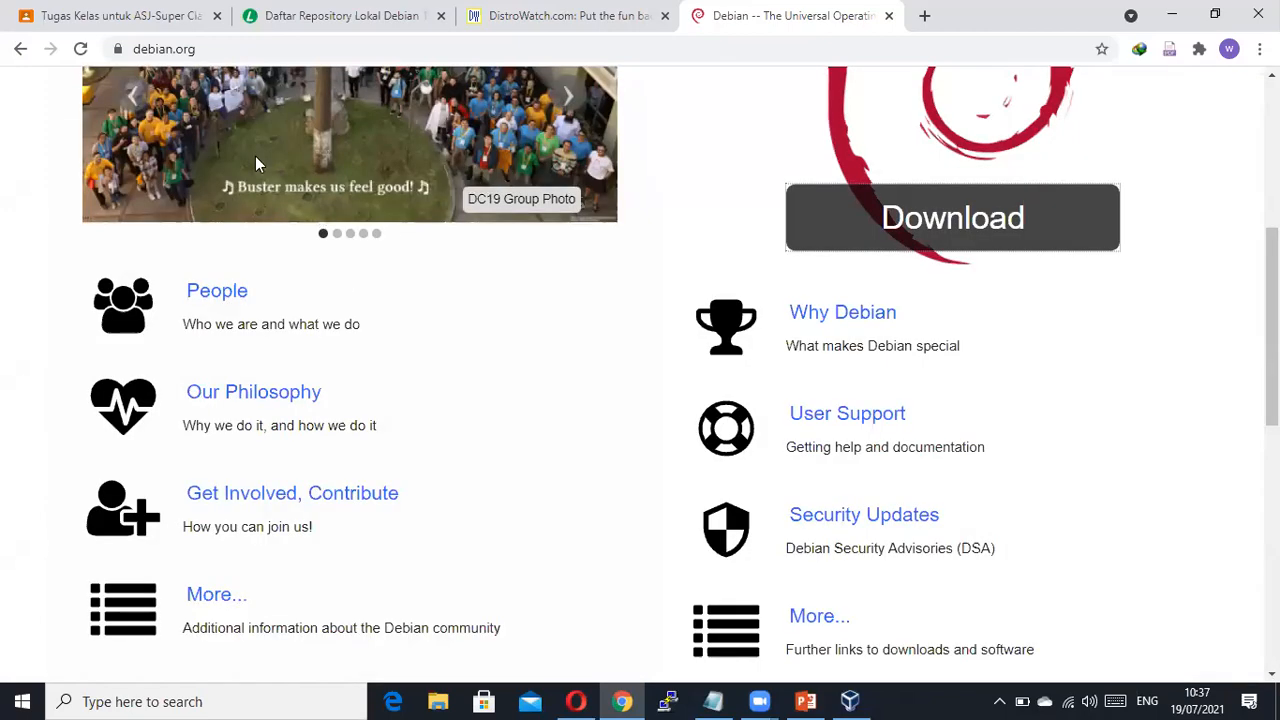
Run a Google search for 'download debian' from the address bar.
left_click(181, 58)
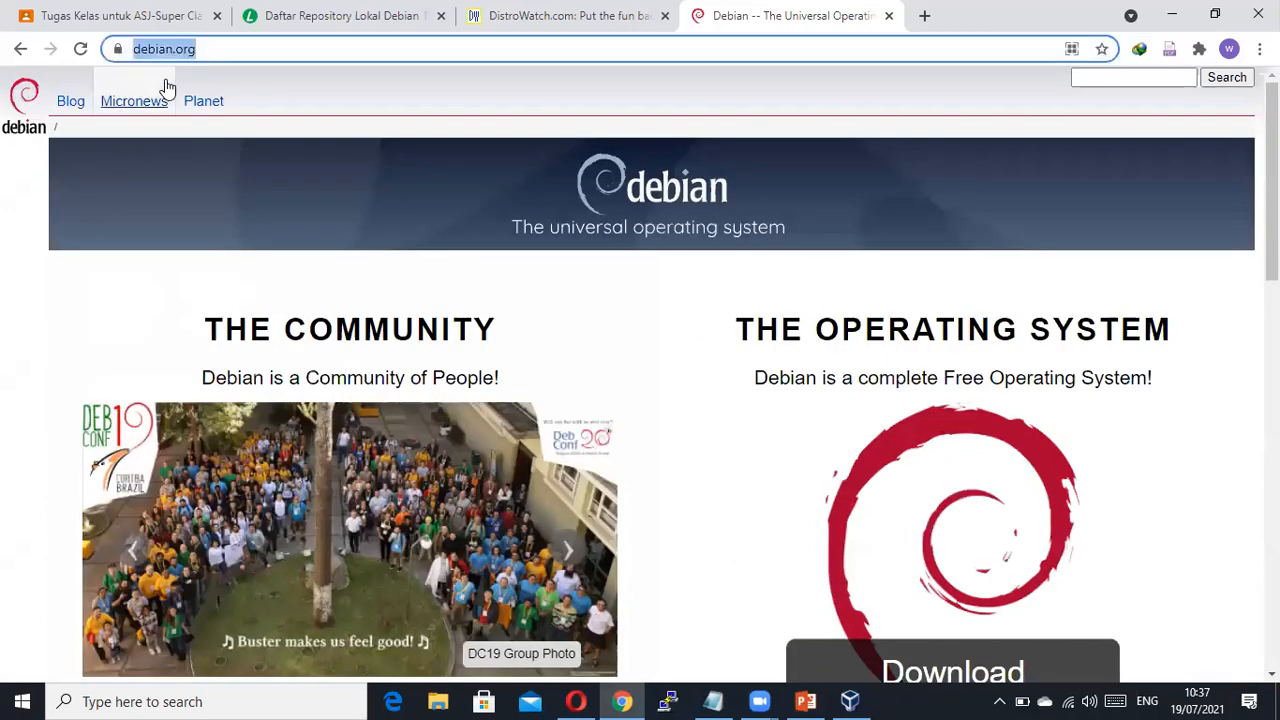
type("do")
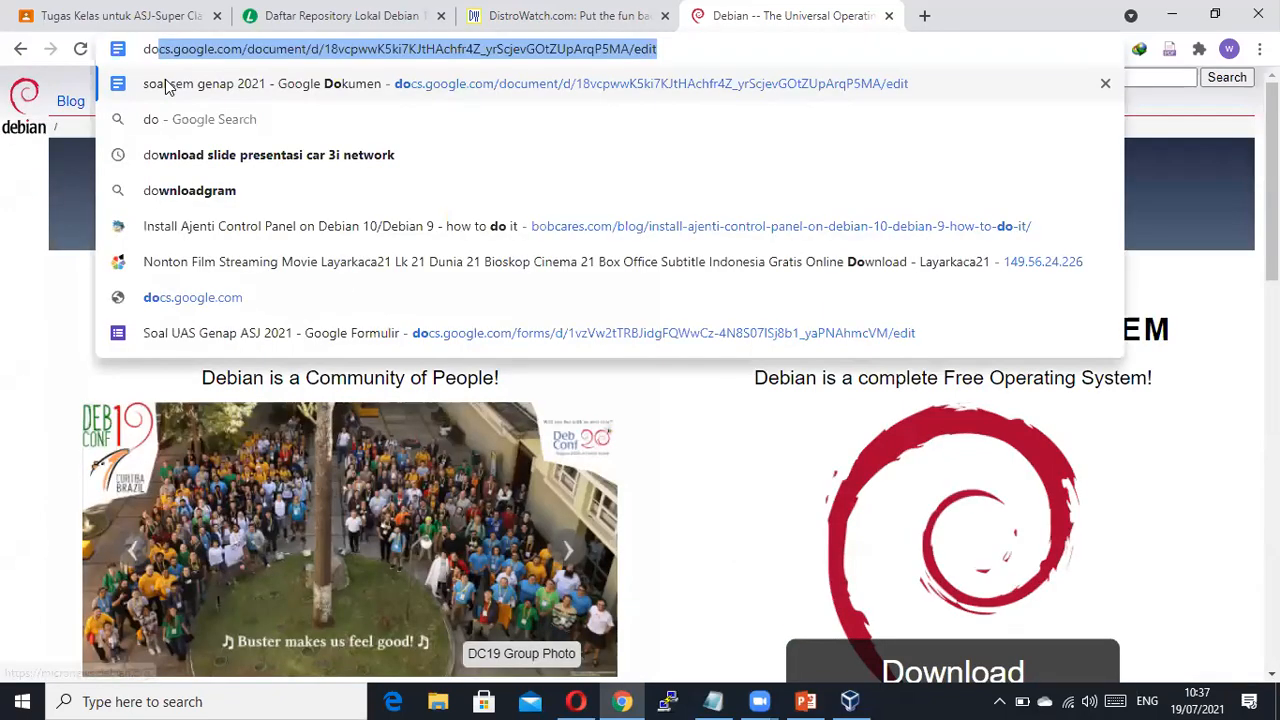
key("BackSpace")
key("BackSpace")
key("BackSpace")
key("Escape")
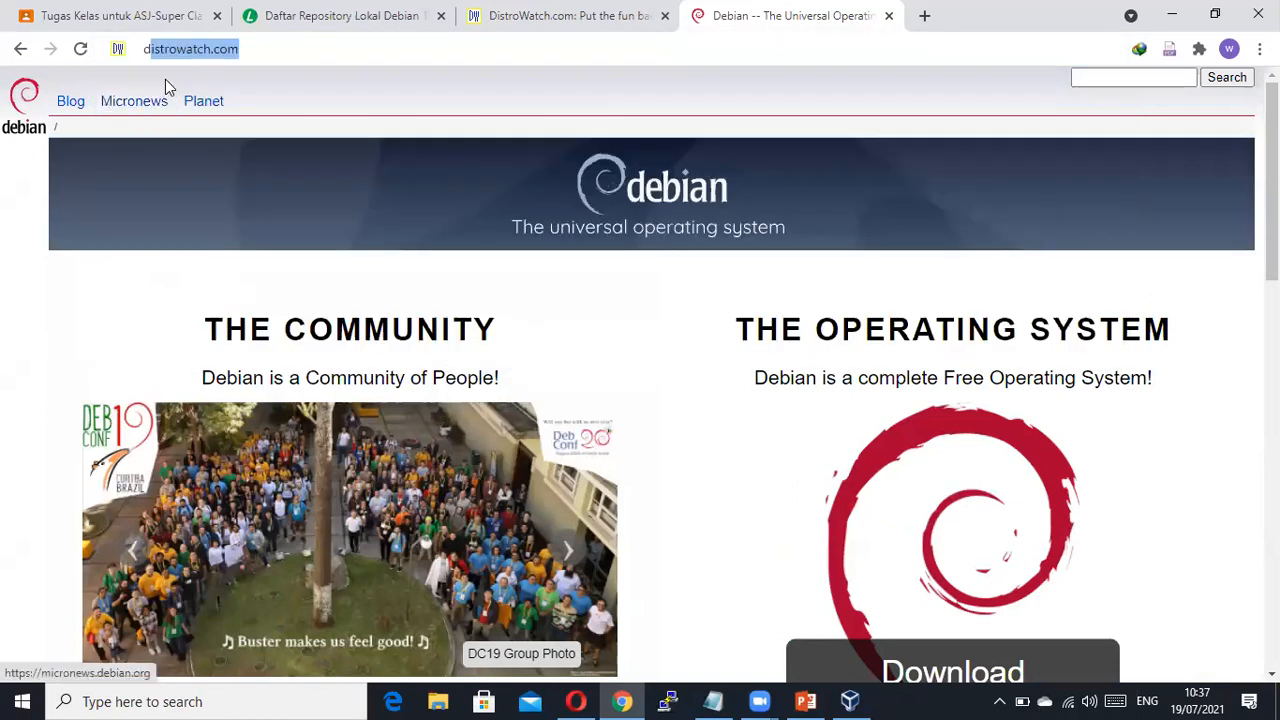
type("download debia")
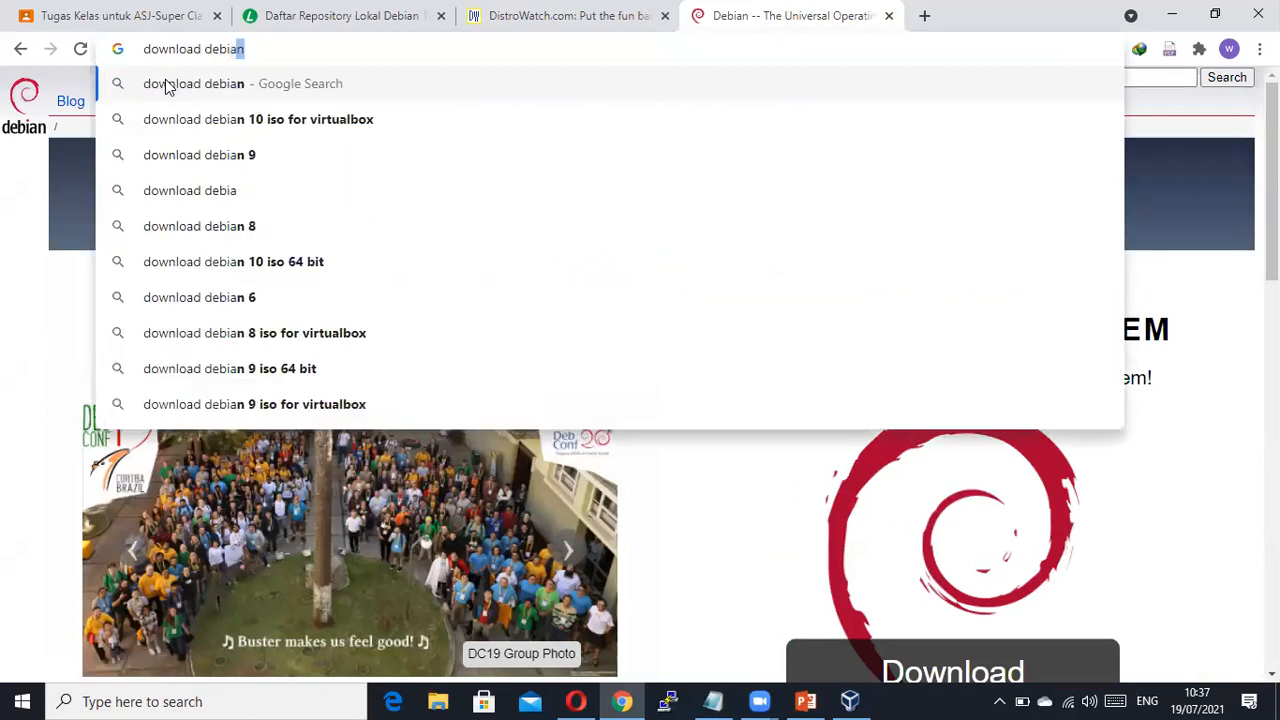
left_click(167, 85)
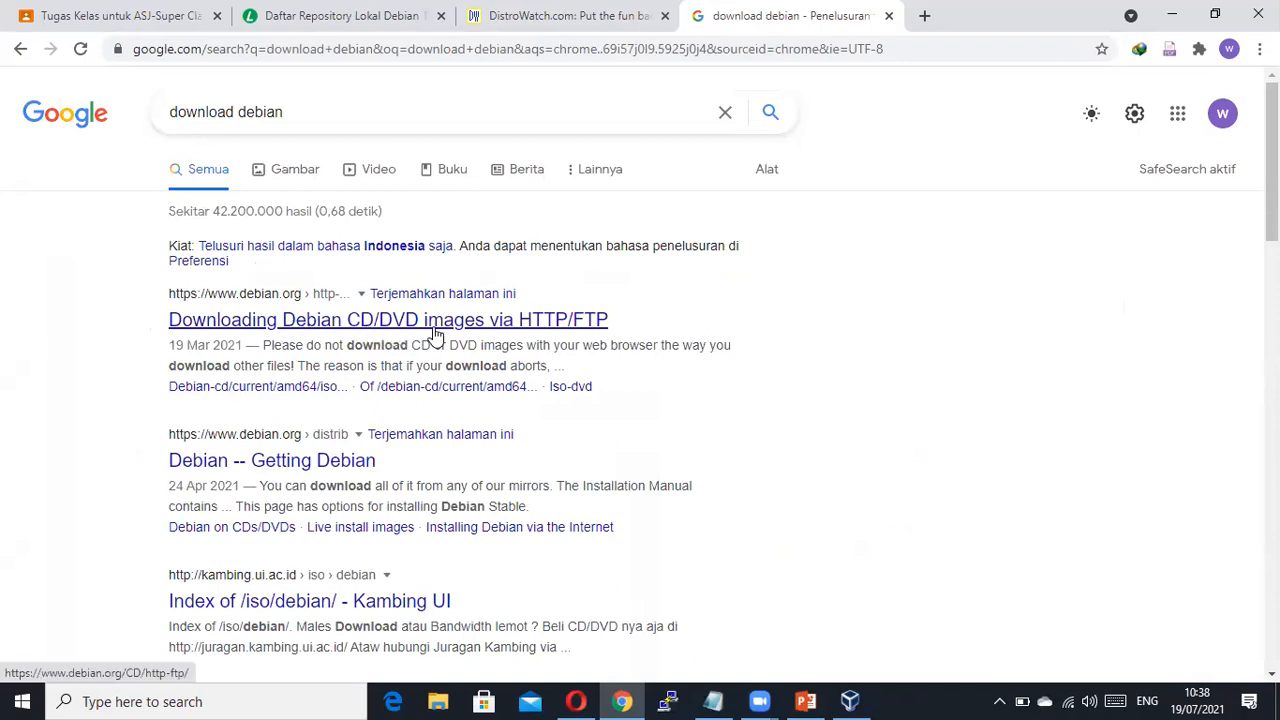
Open 'Downloading Debian CD/DVD images via HTTP/FTP' and follow the amd64 DVD image link.
left_click(500, 321)
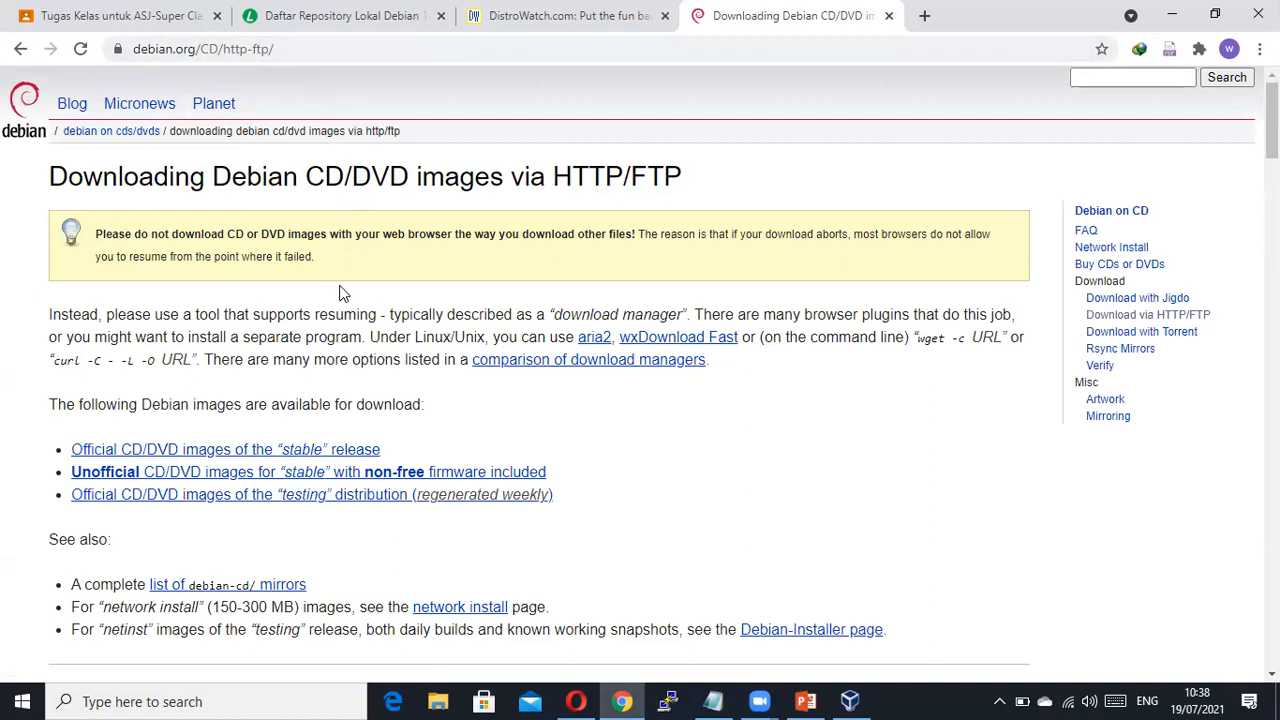
scroll(341, 300, "down", 5)
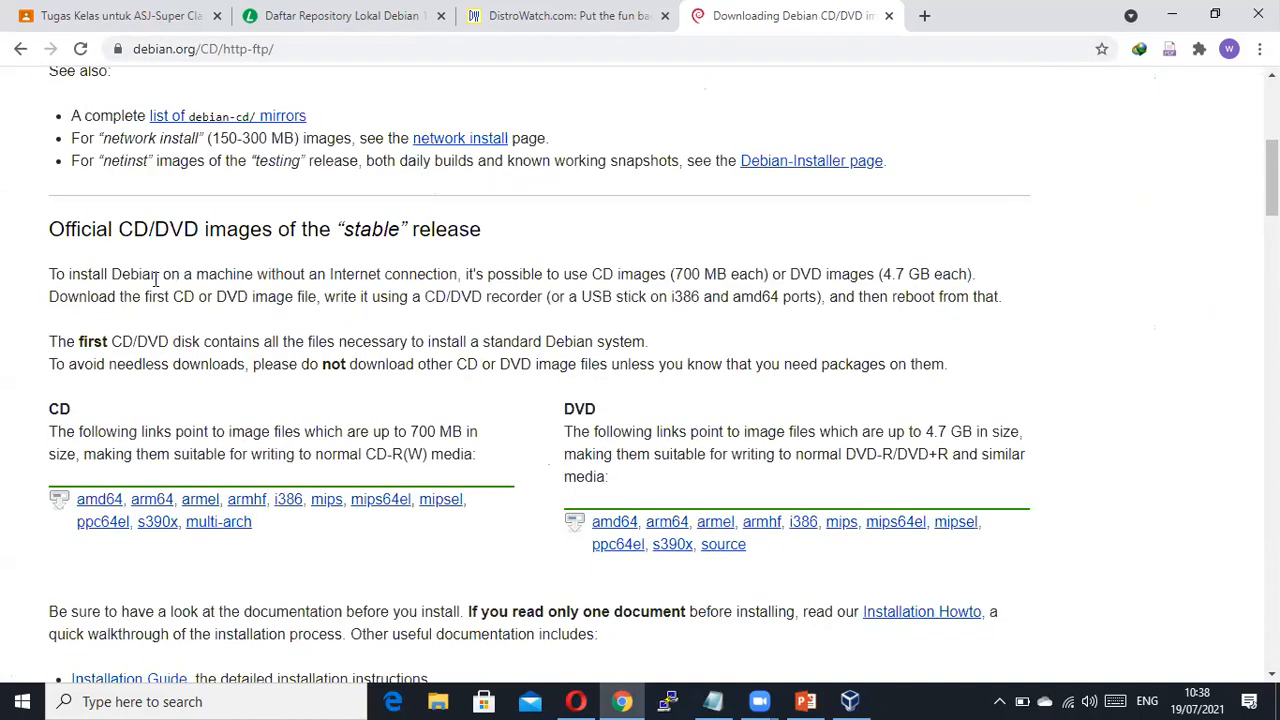
scroll(127, 300, "down", 2)
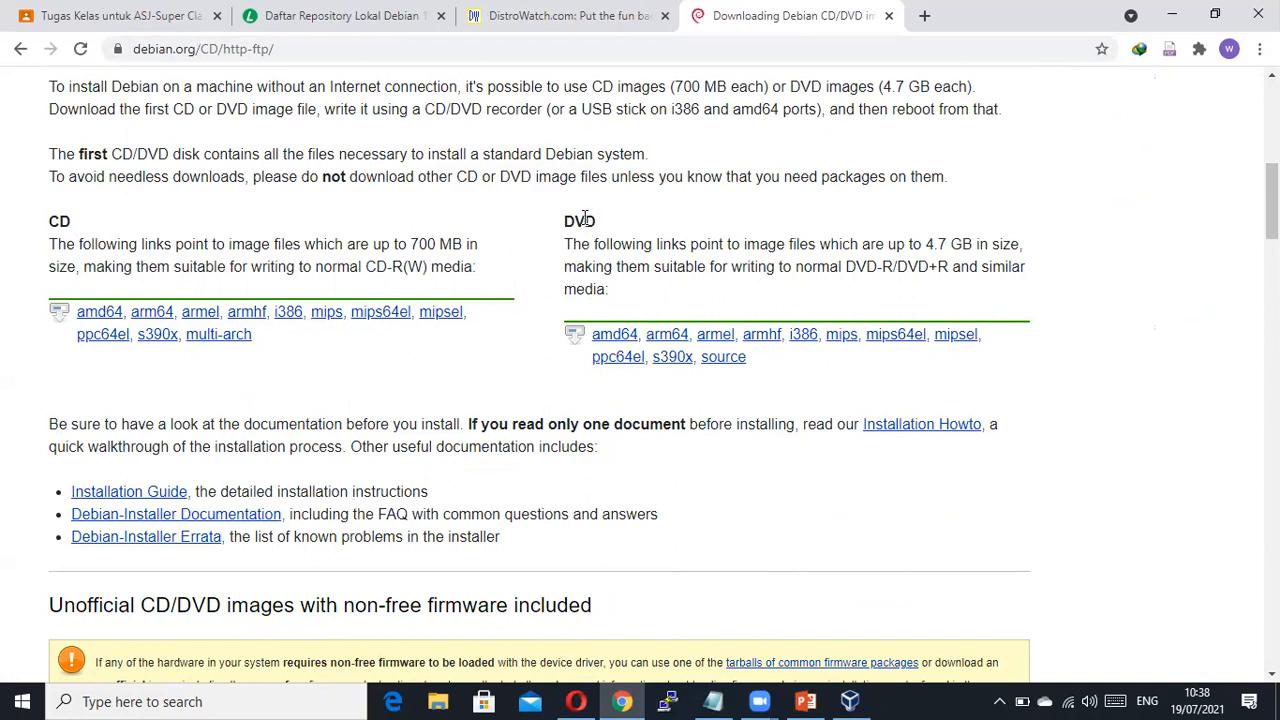
left_click(618, 343)
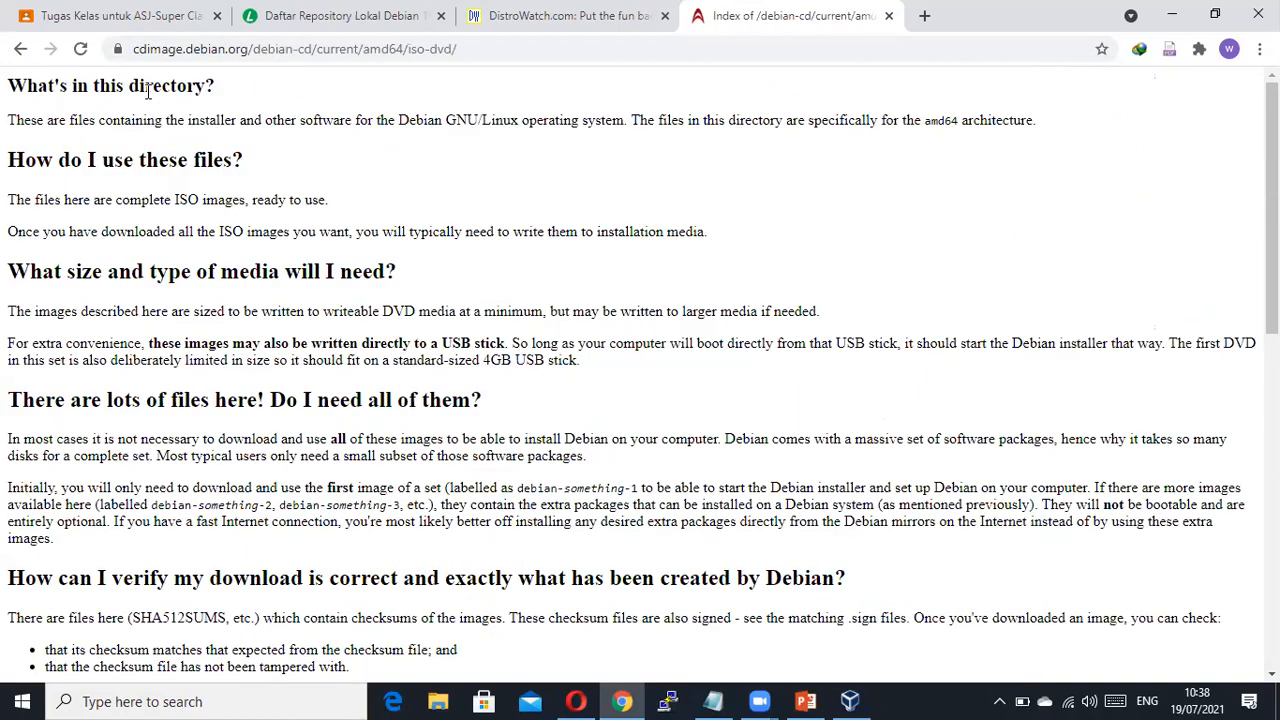
Review the debian-10.10.0 amd64 DVD ISO listing, then bring VirtualBox Manager forward.
scroll(112, 138, "down", 6)
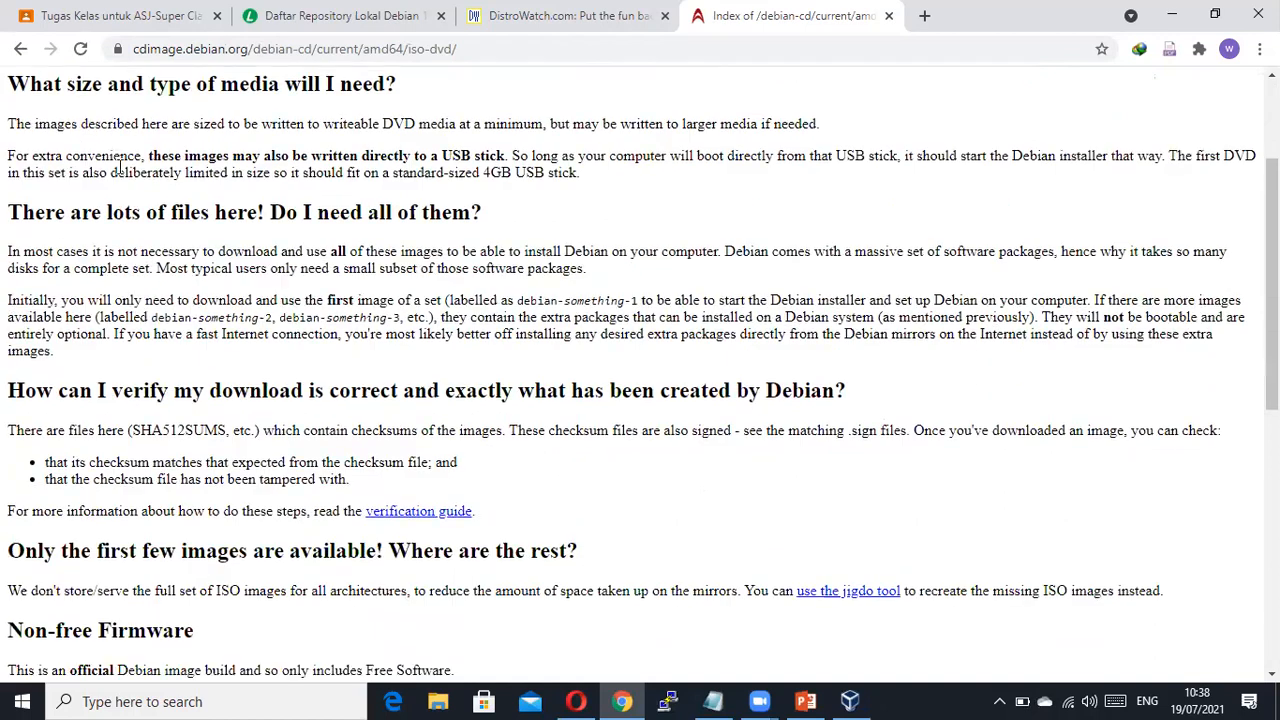
scroll(124, 185, "down", 3)
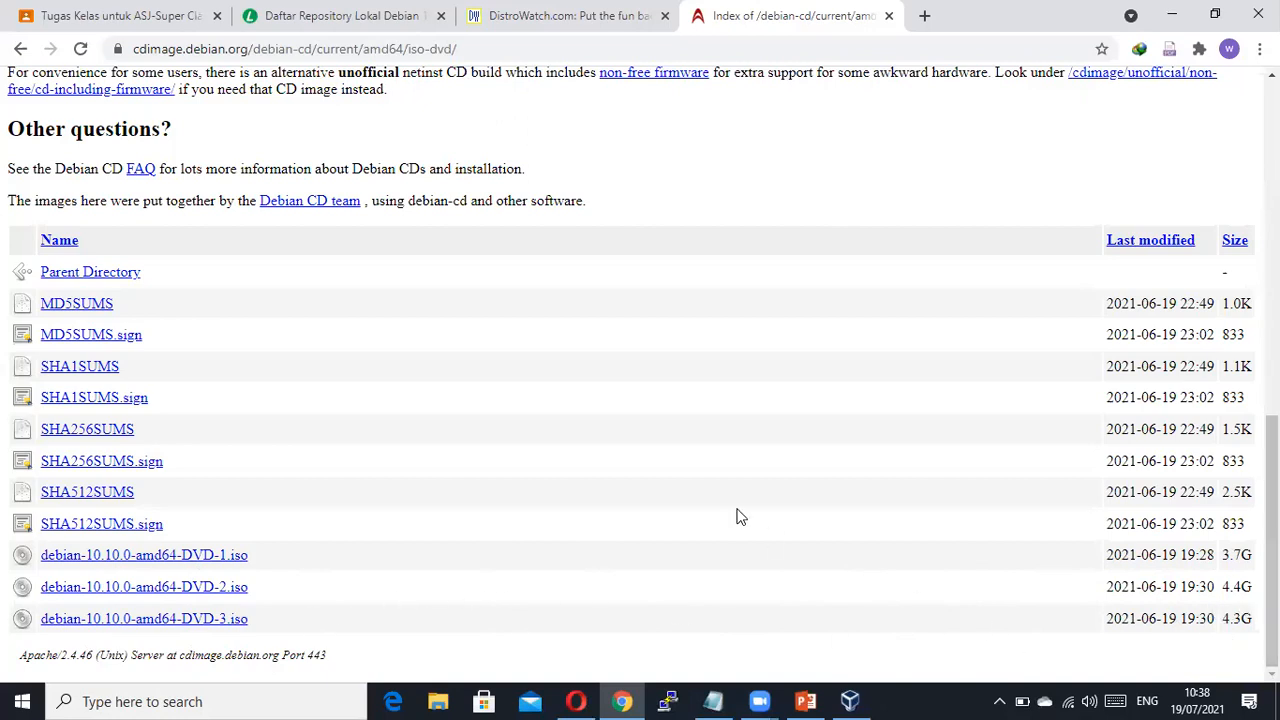
scroll(740, 517, "up", 8)
scroll(726, 438, "down", 1)
scroll(724, 440, "up", 1)
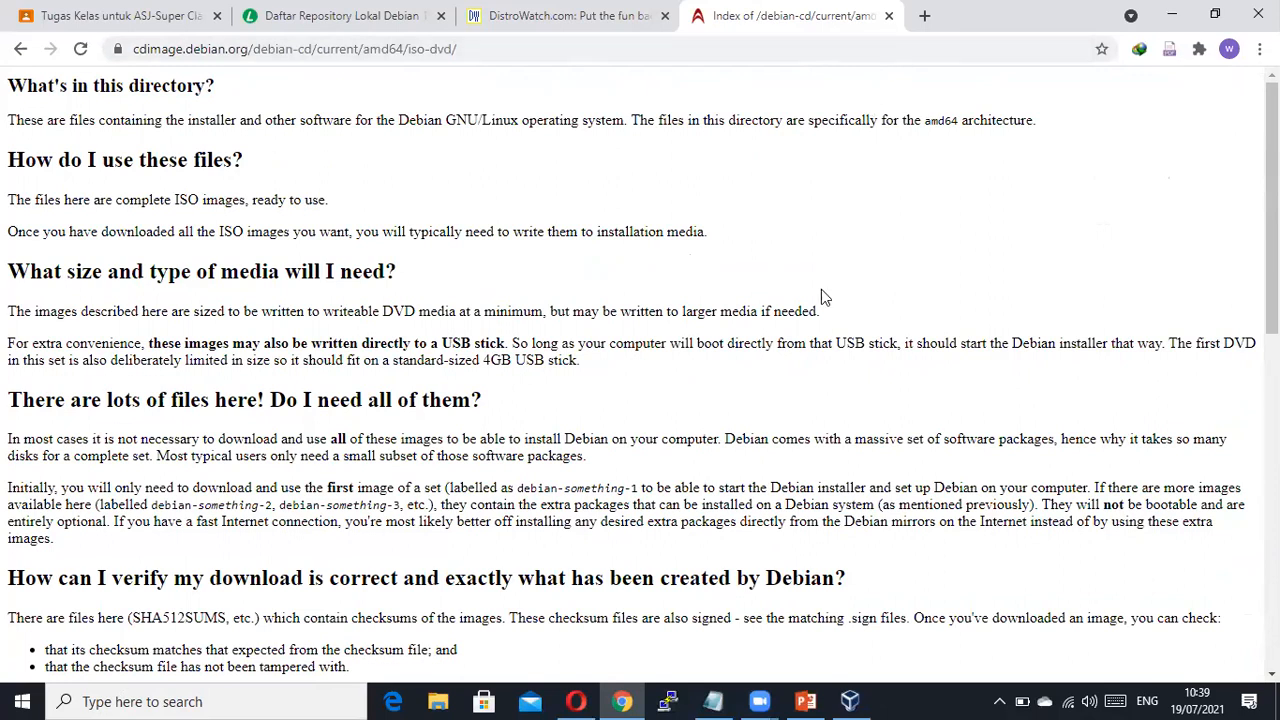
left_click(850, 701)
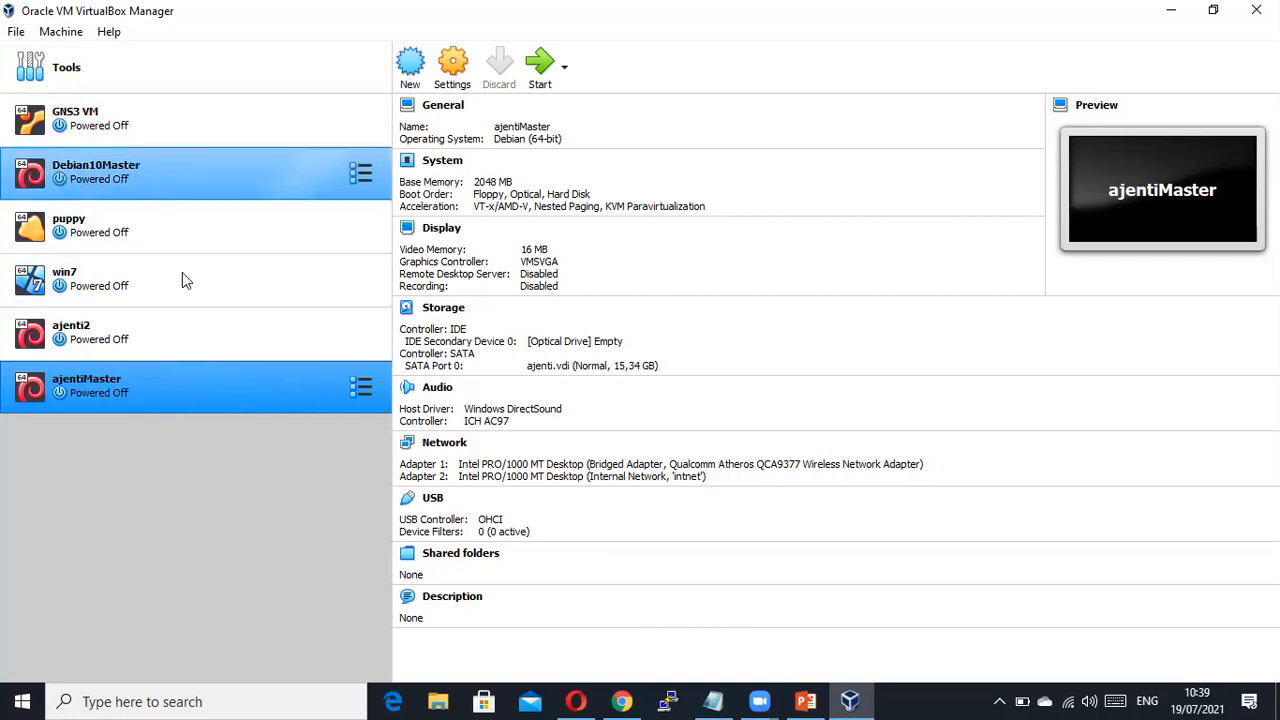
Start cloning ajentiMaster, naming the clone 'ajenti kls 12 tkj A', and continue to clone type.
left_click(150, 357)
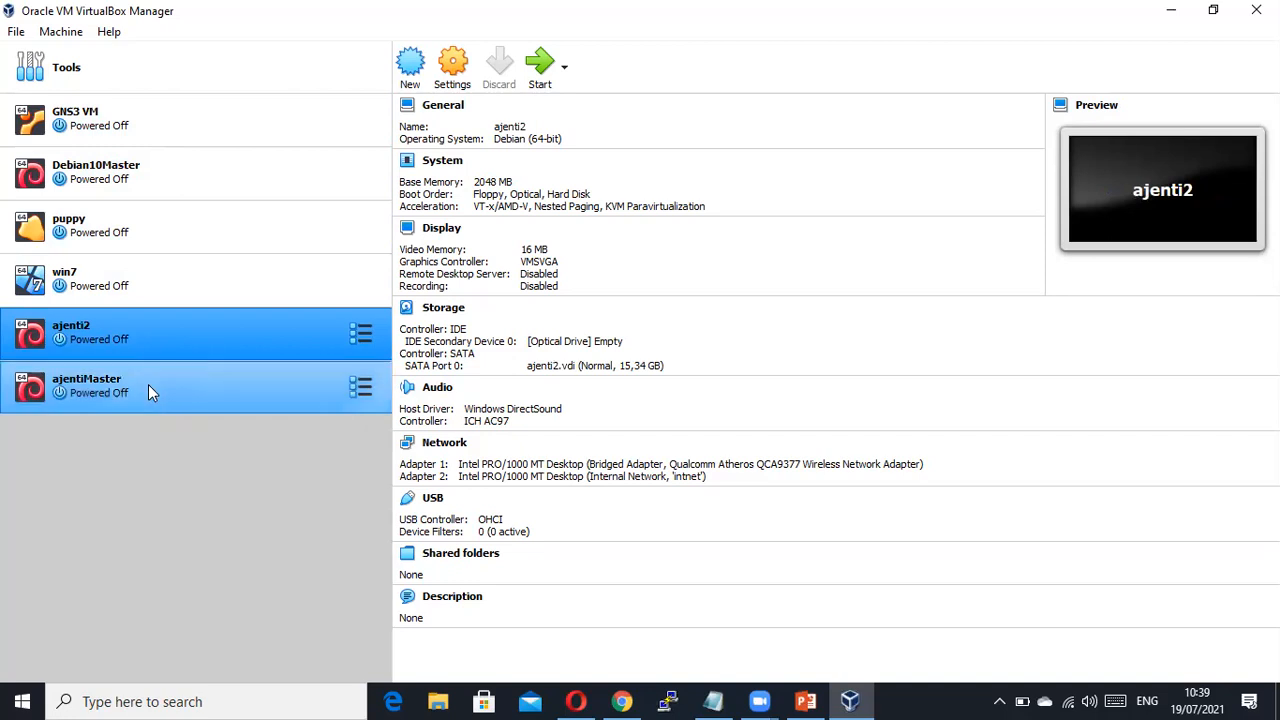
left_click(148, 384)
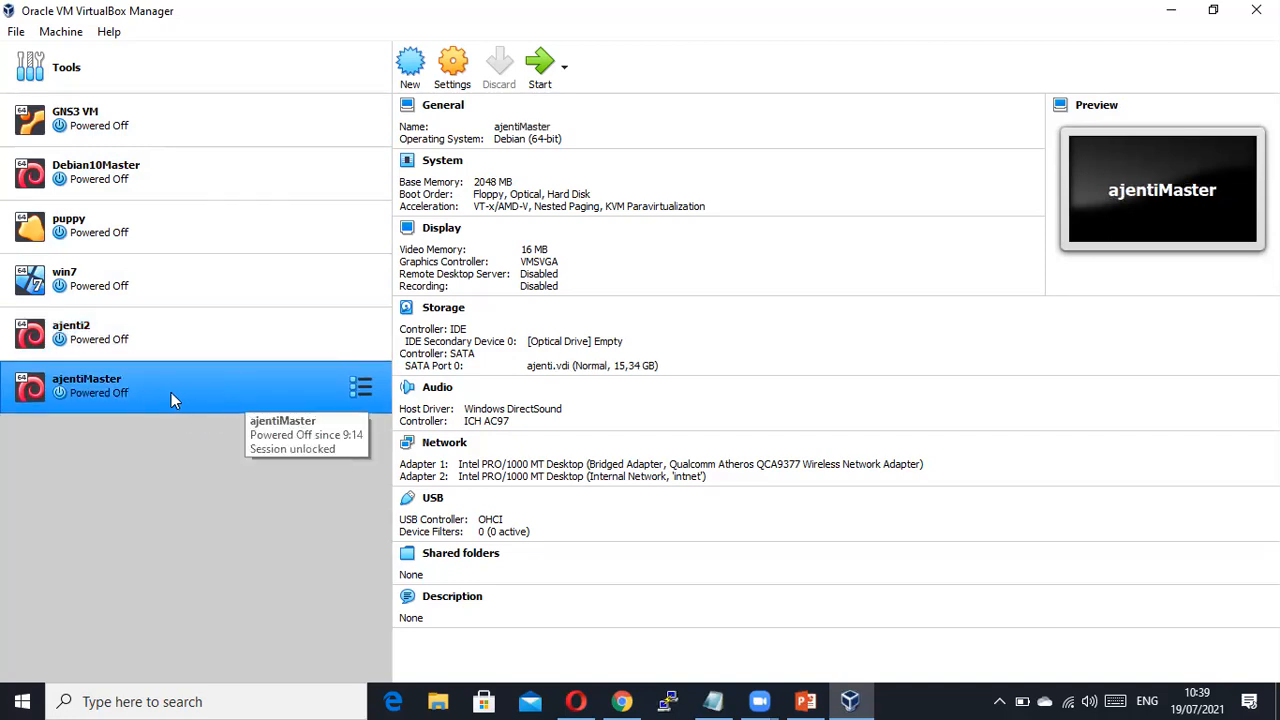
right_click(232, 394)
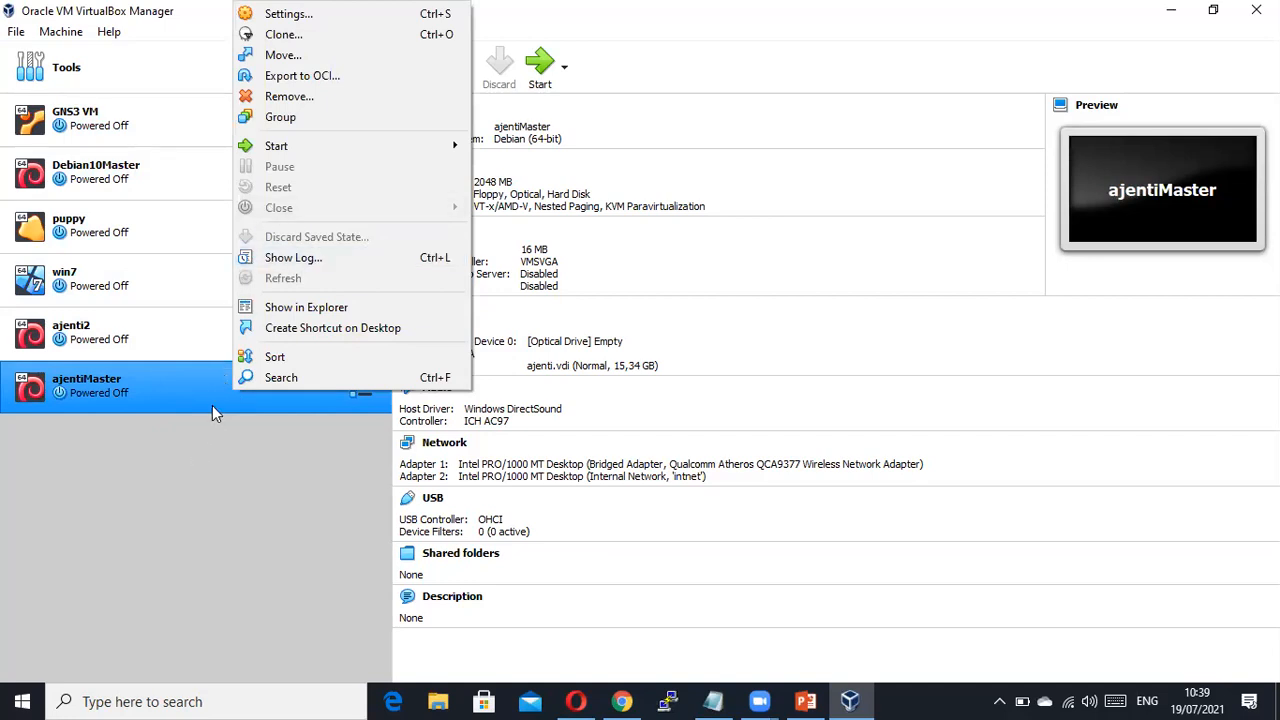
right_click(212, 405)
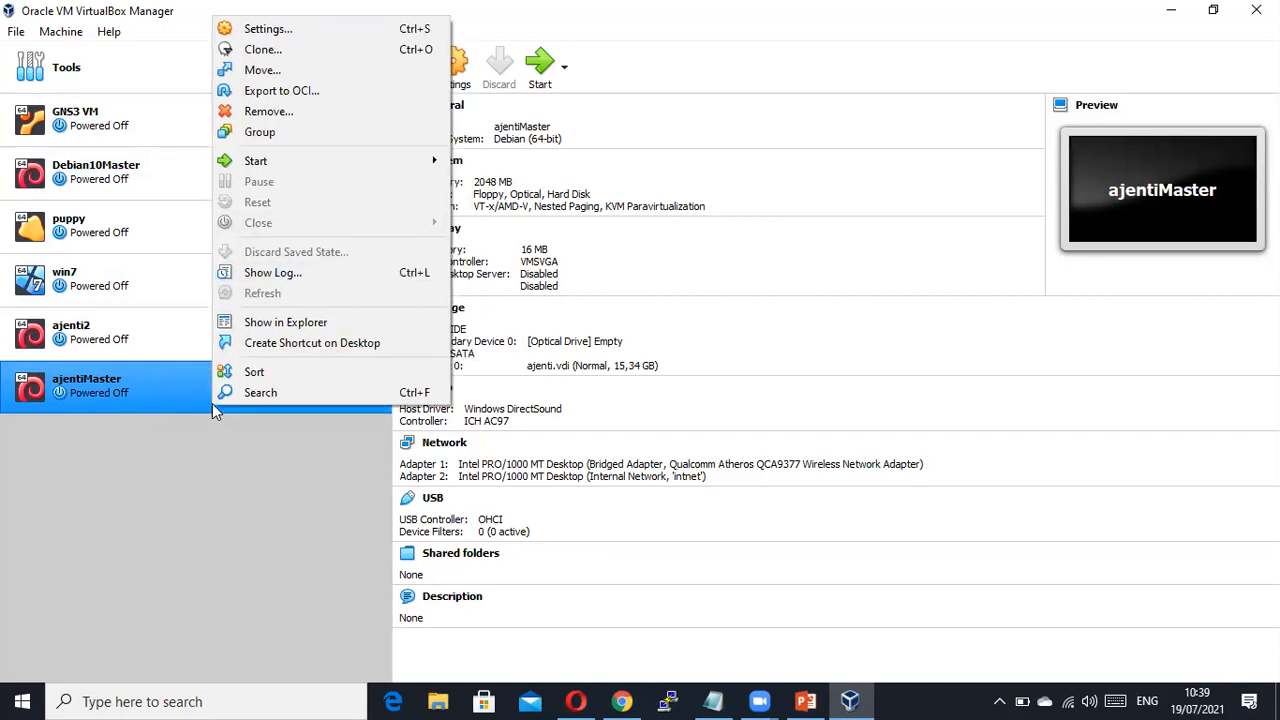
left_click(290, 57)
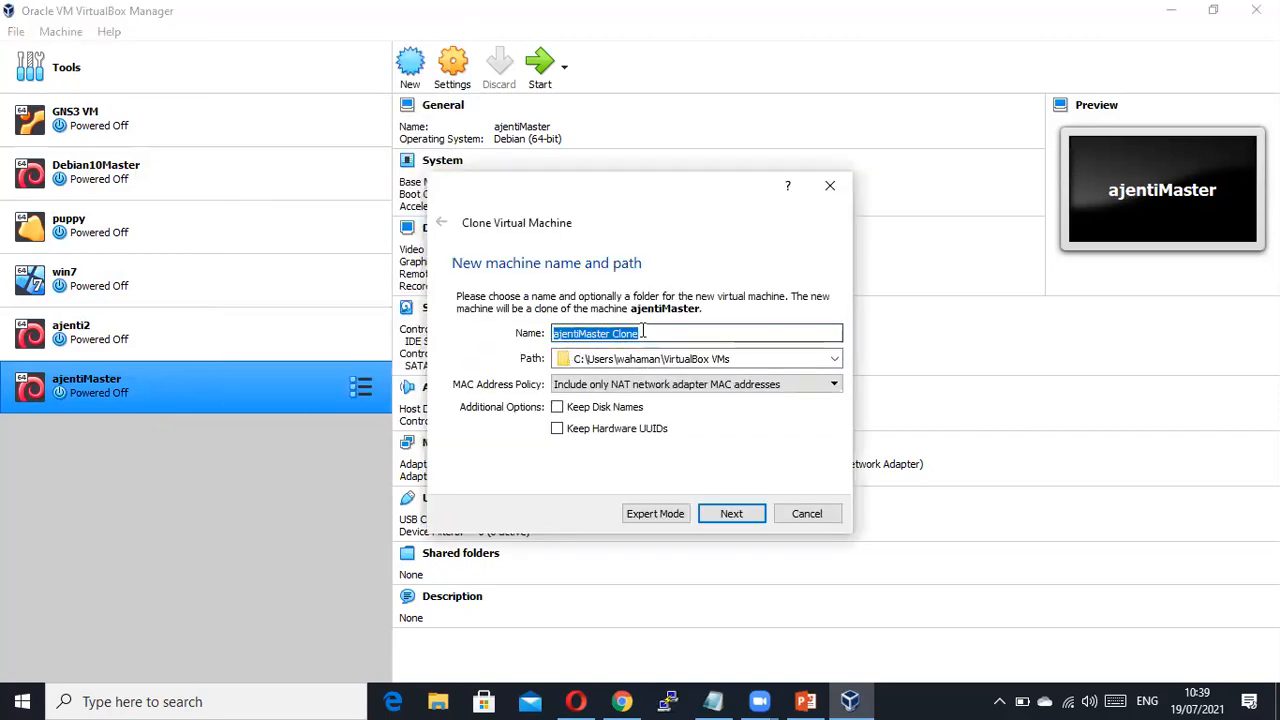
type("ajenti")
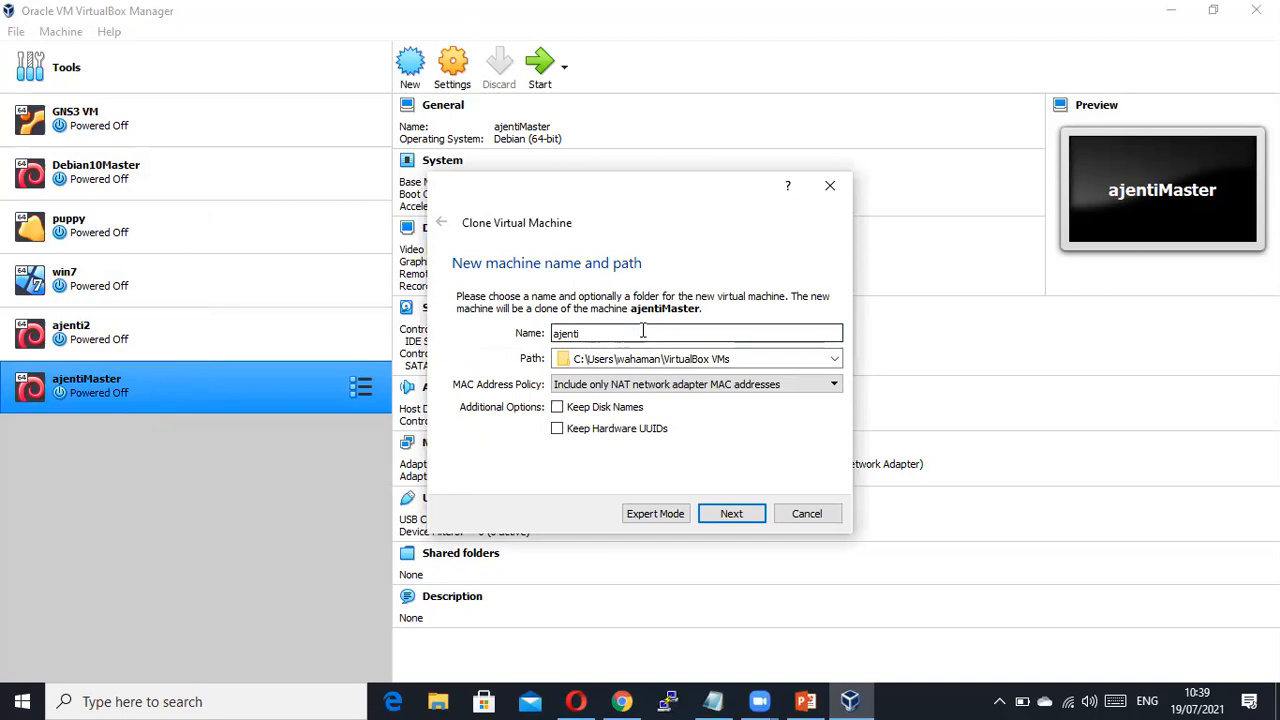
type("kls 12 tkj A")
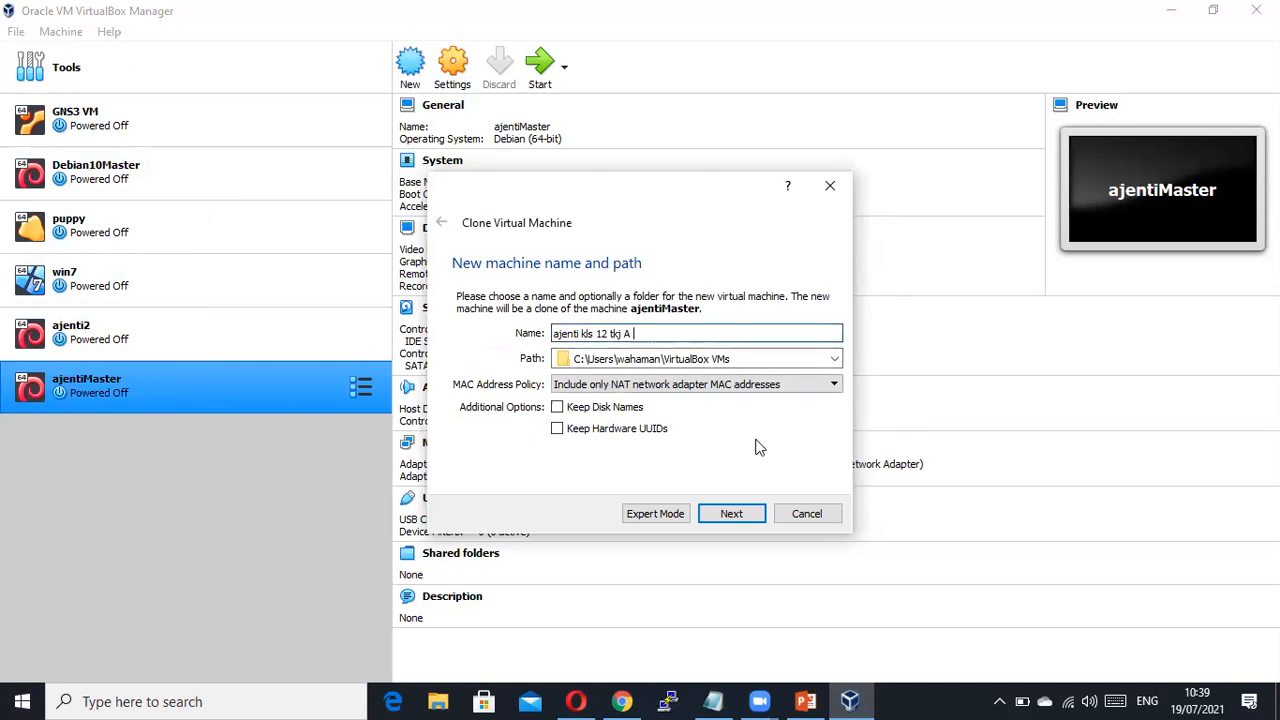
left_click(731, 514)
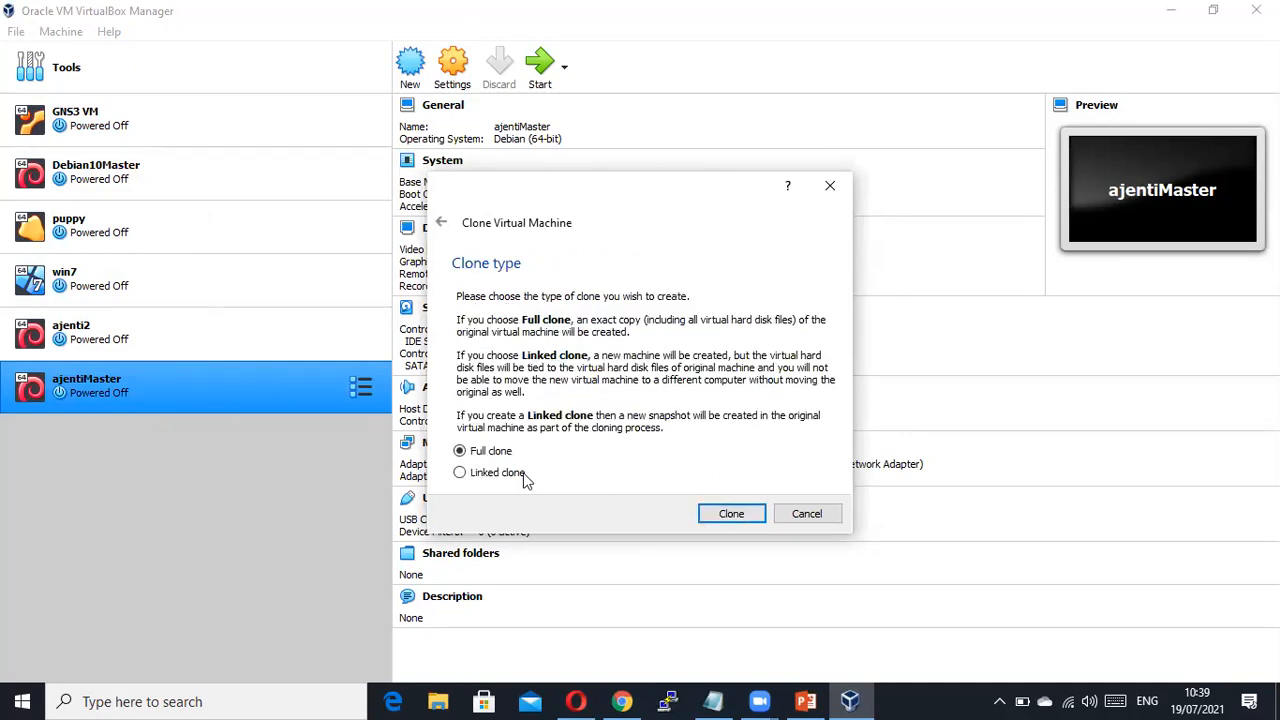
Create 'ajenti kls 12 tkj A' as a full clone, then show PowerPoint's Topologi slide 5.
left_click(737, 521)
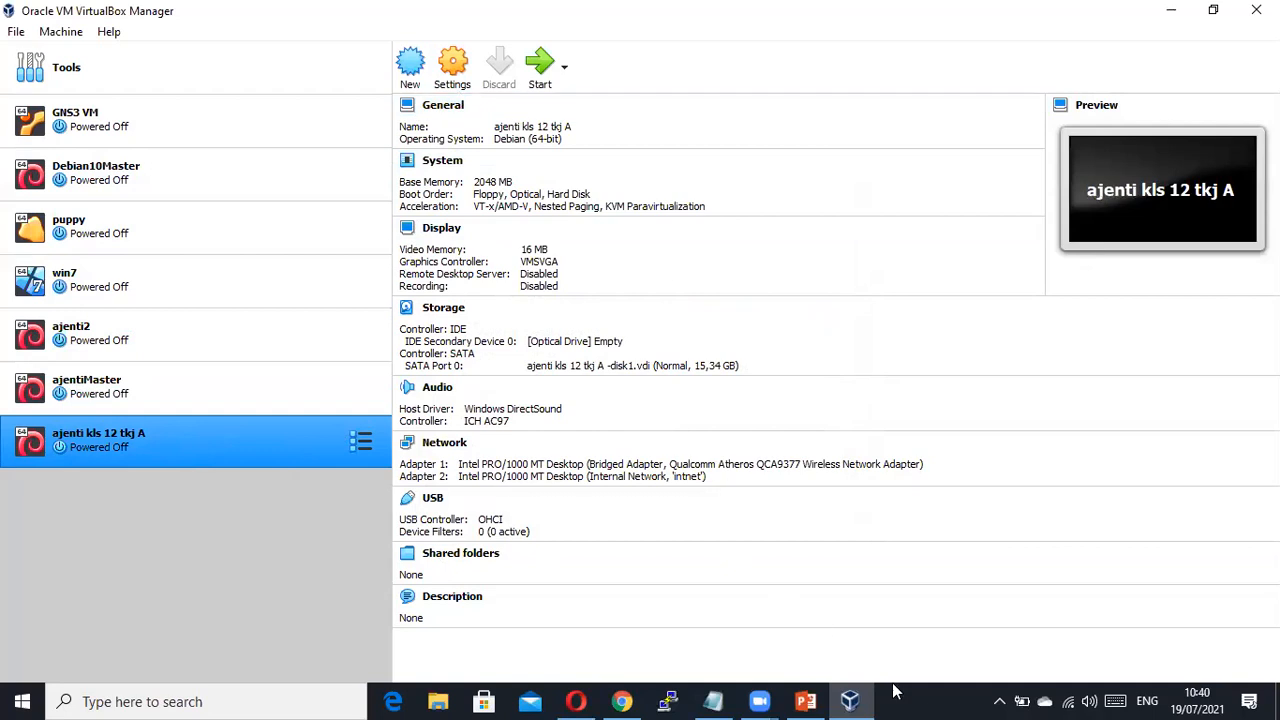
mouse_move(865, 698)
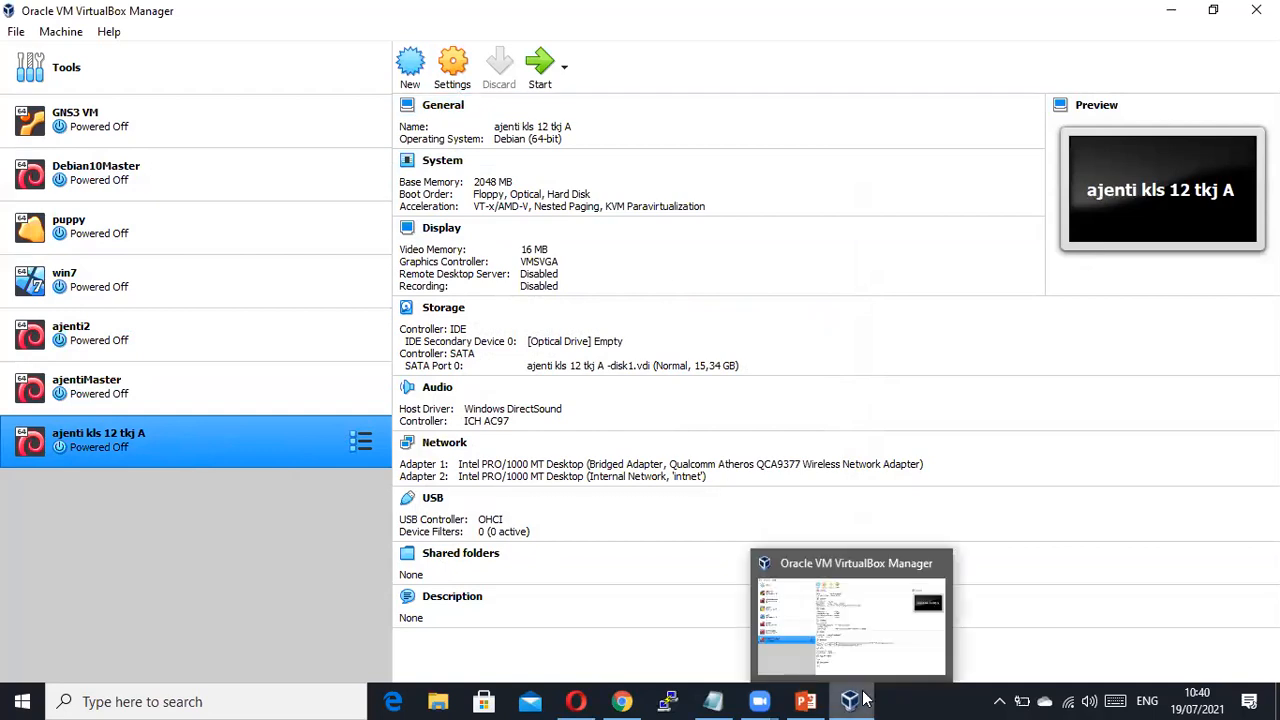
left_click(808, 700)
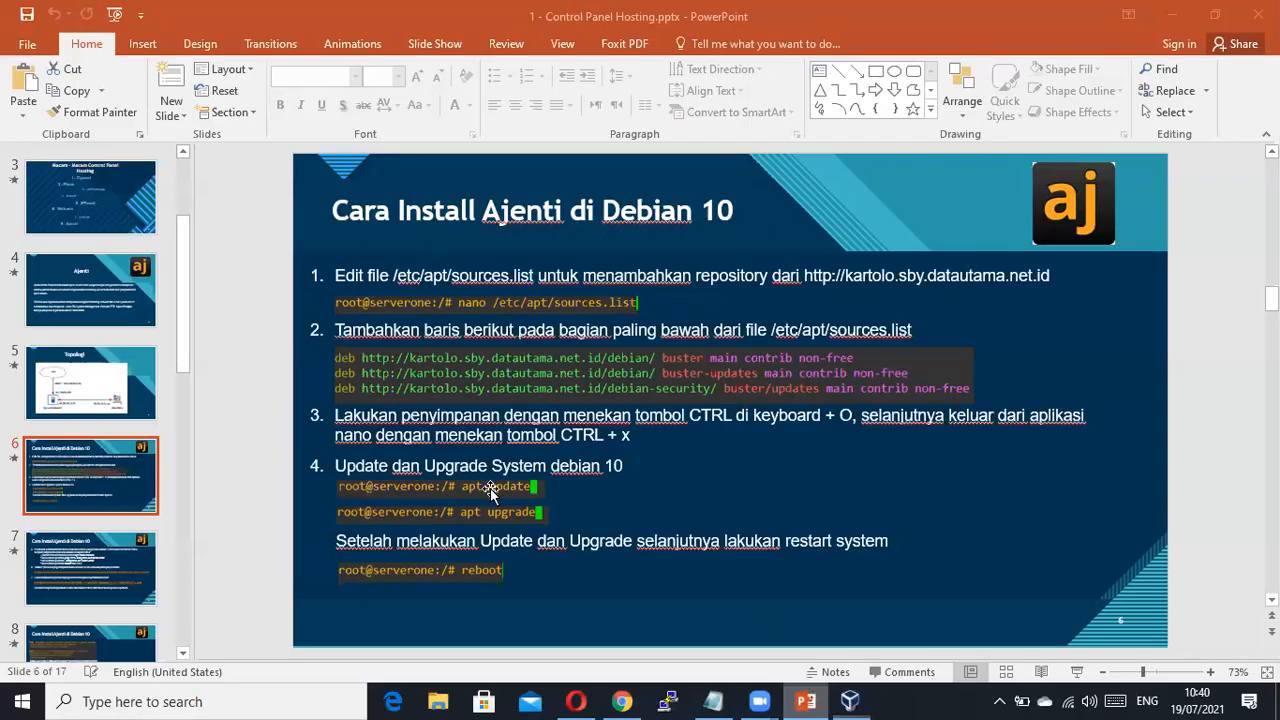
left_click(105, 370)
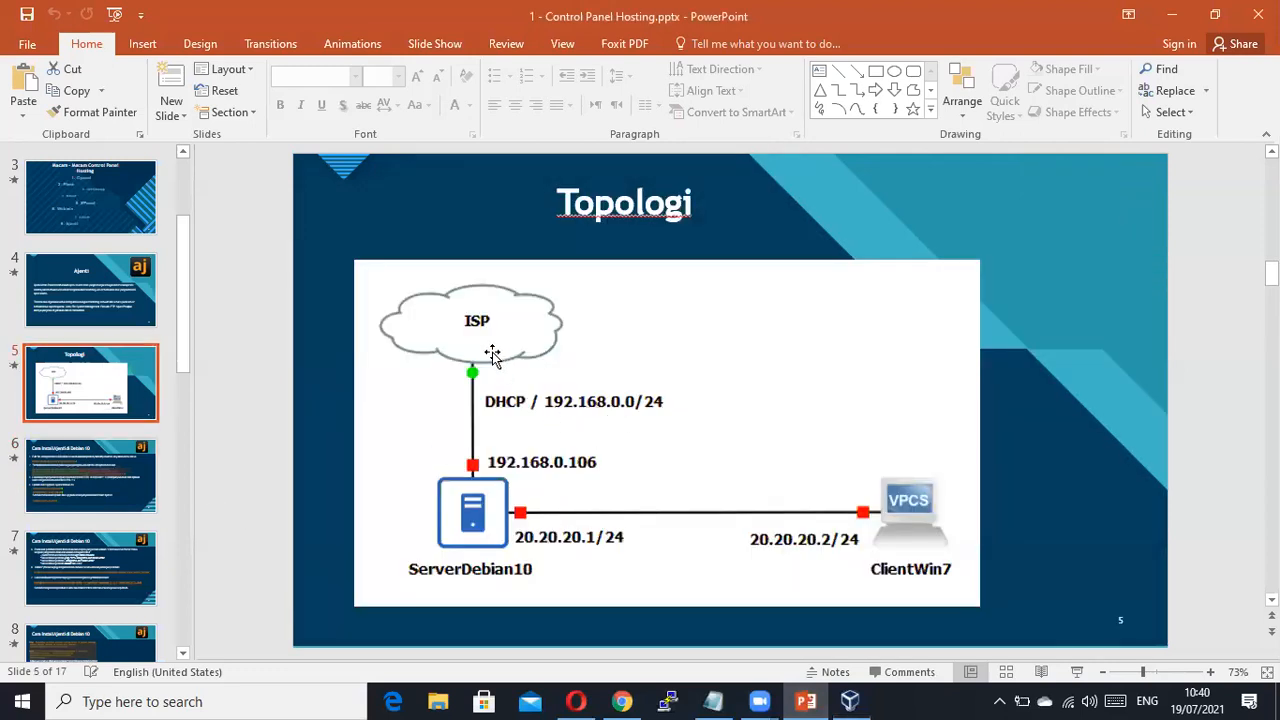
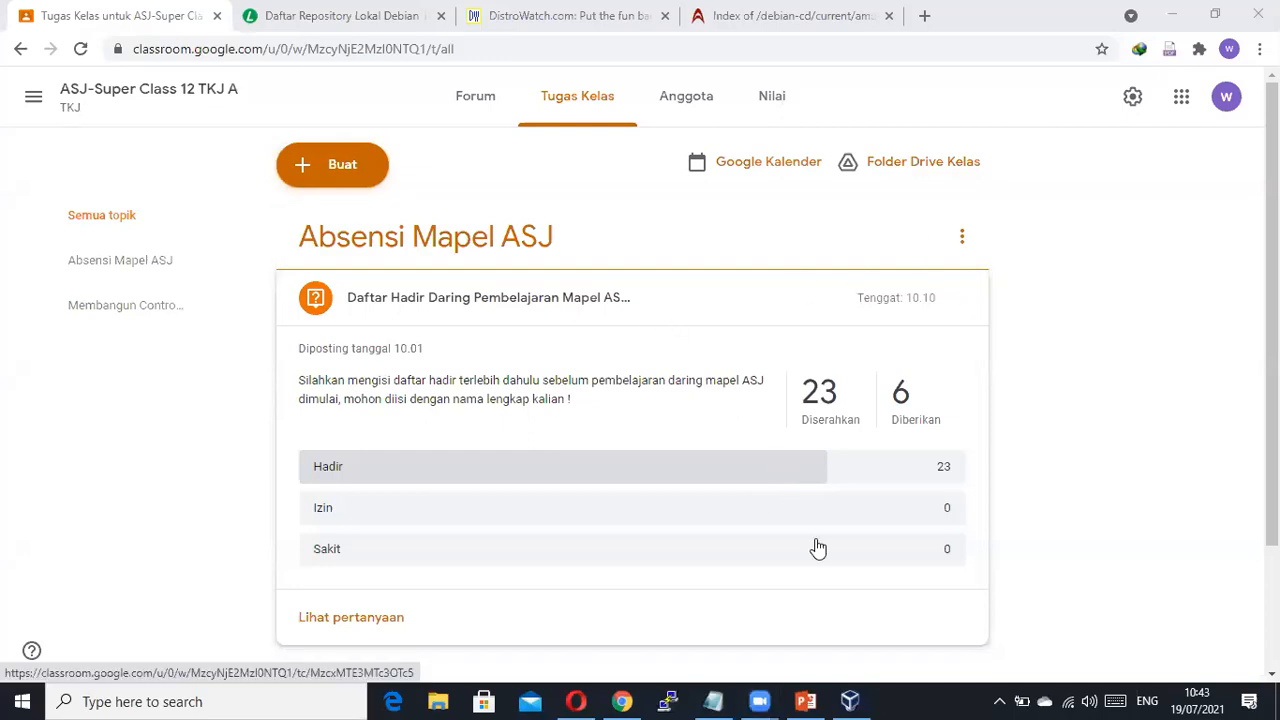
Switch from Chrome to VirtualBox Manager, showing the powered-off 'ajenti kls 12 tkj A' Debian VM.
left_click(849, 700)
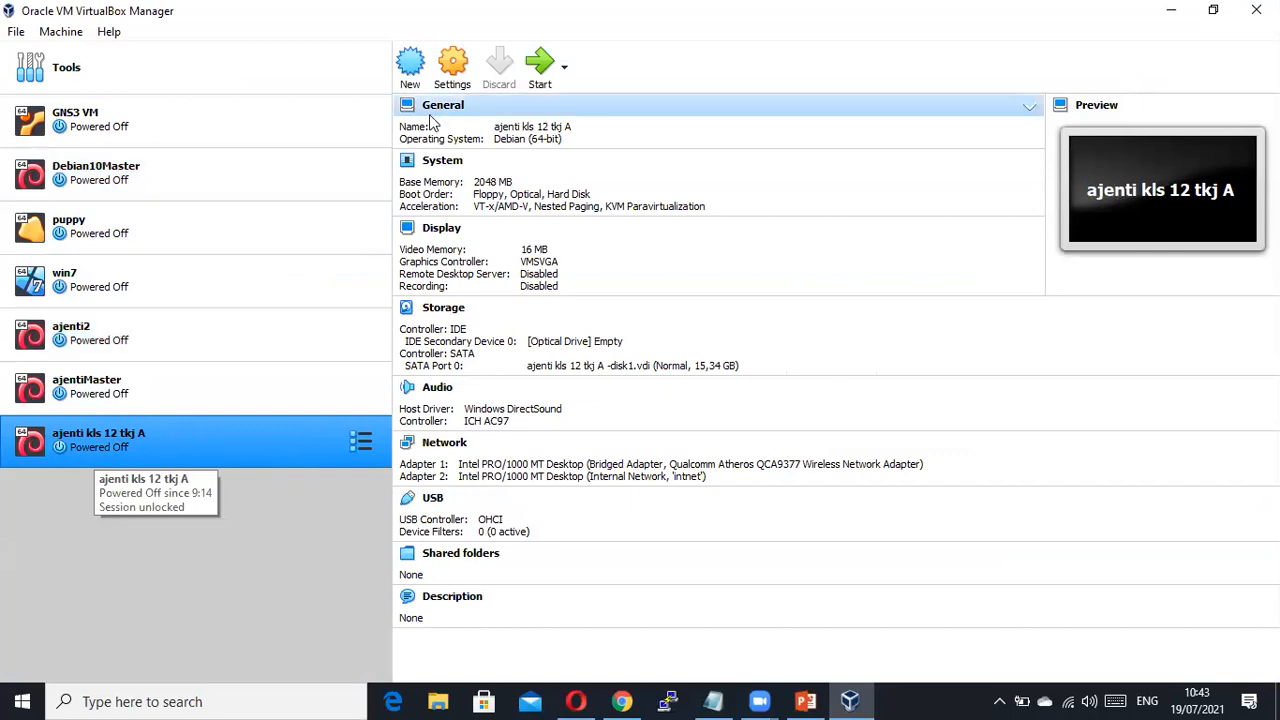
In the VM's Network settings, keep Adapter 1 as Bridged Adapter on the Qualcomm Atheros QCA9377.
left_click(452, 68)
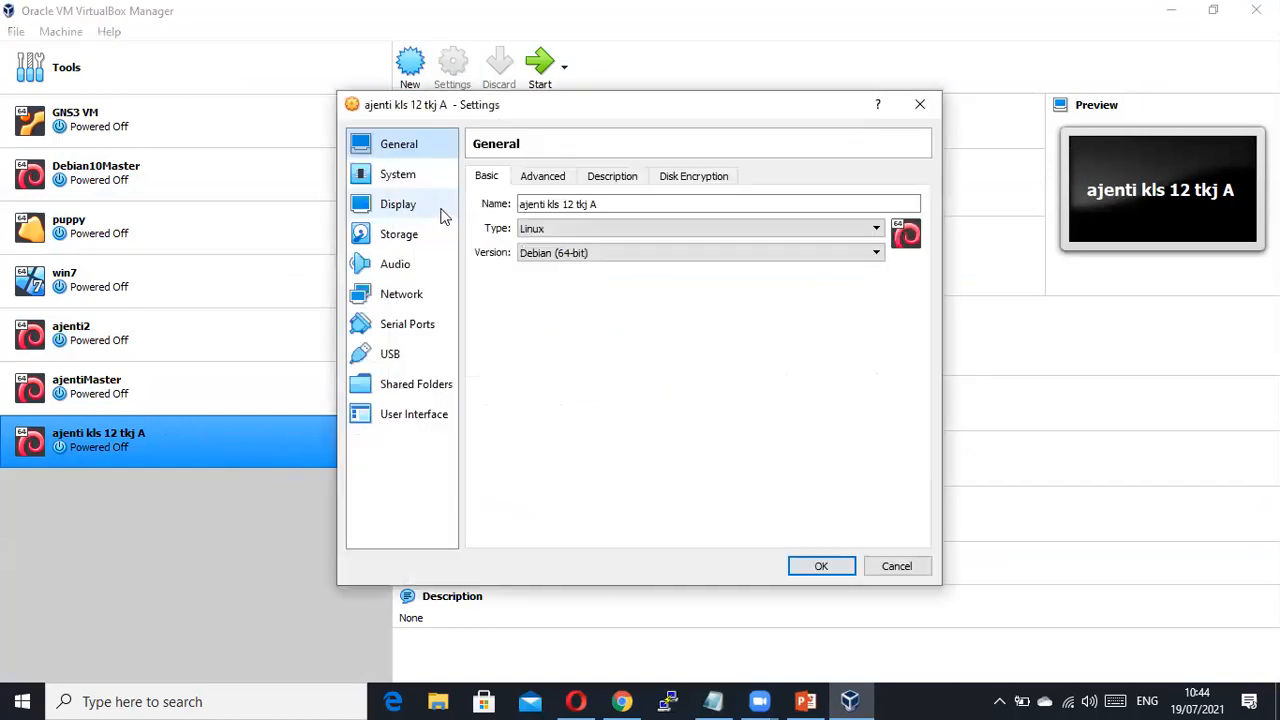
left_click(392, 300)
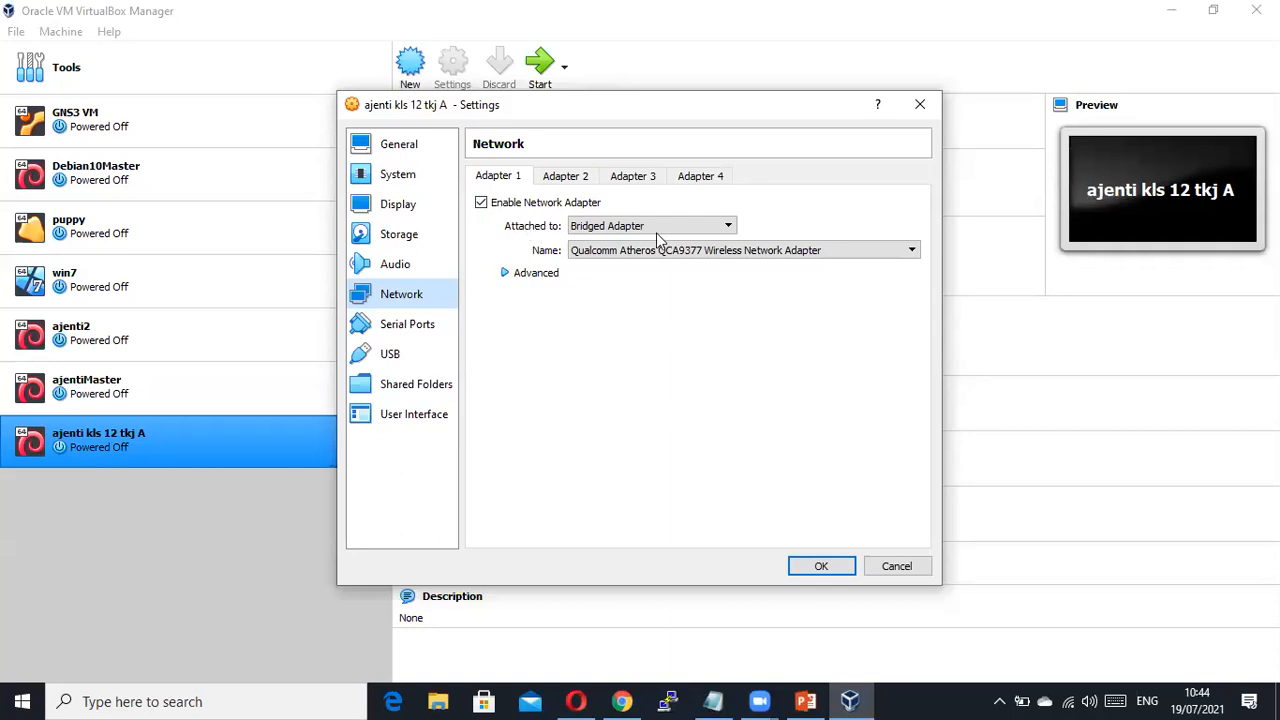
left_click(731, 224)
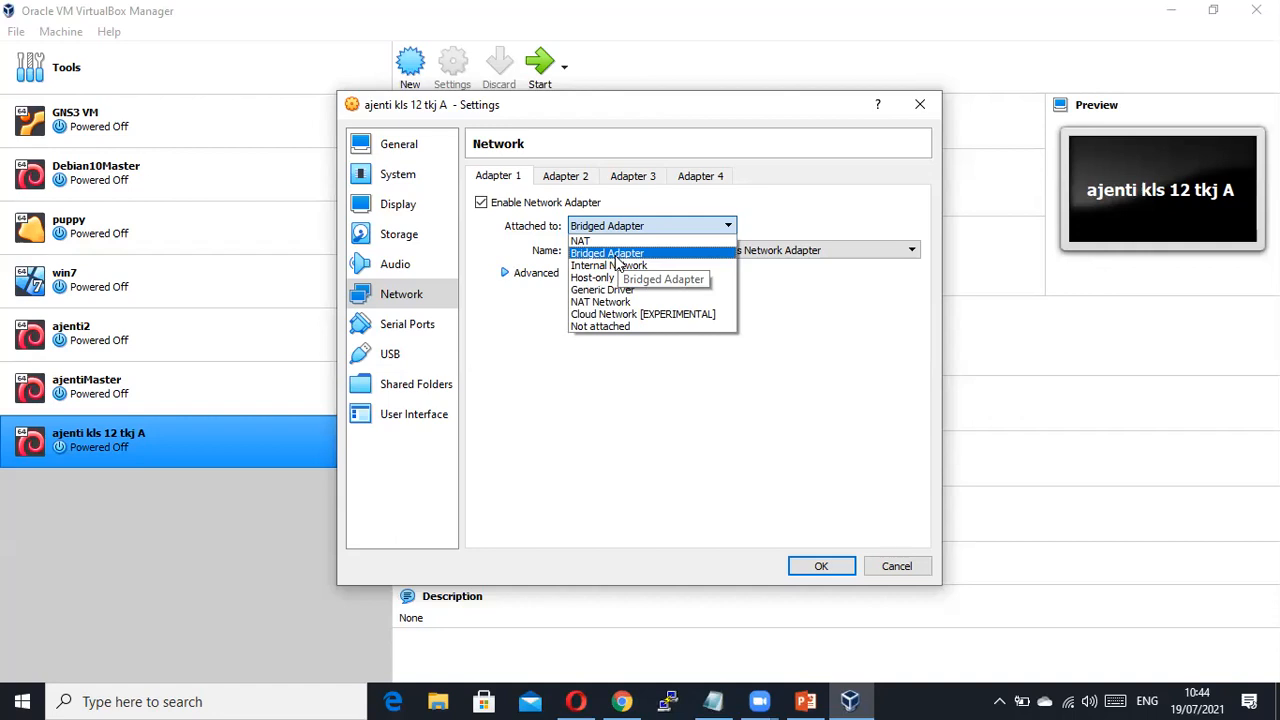
left_click(775, 210)
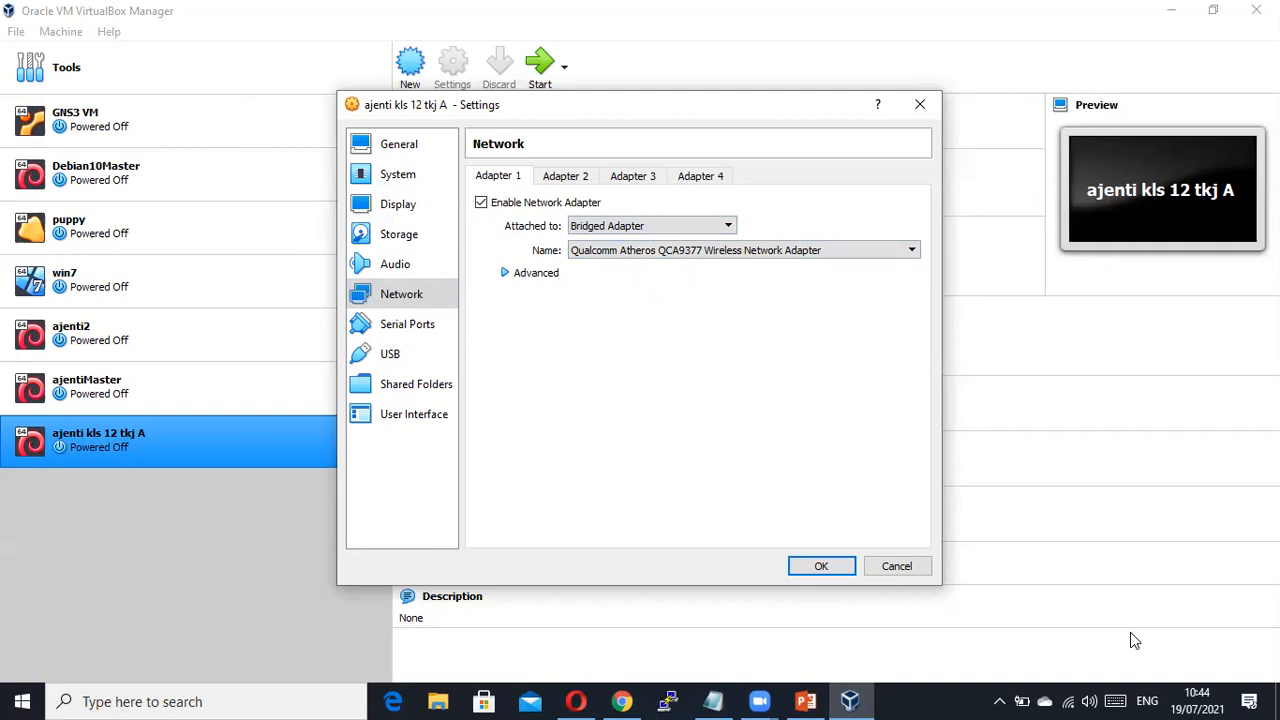
Open the Windows Network Connections list of the PC's adapters from Network & Internet settings.
right_click(1070, 699)
left_click(1073, 684)
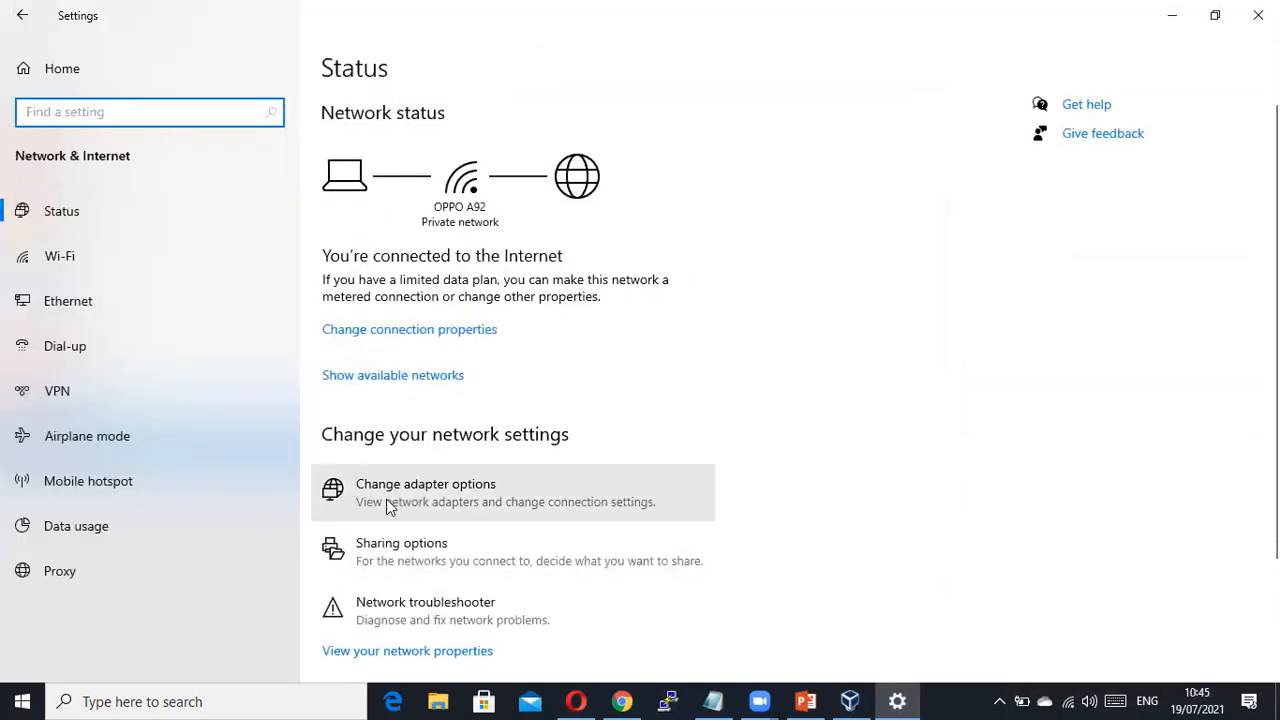
left_click(412, 487)
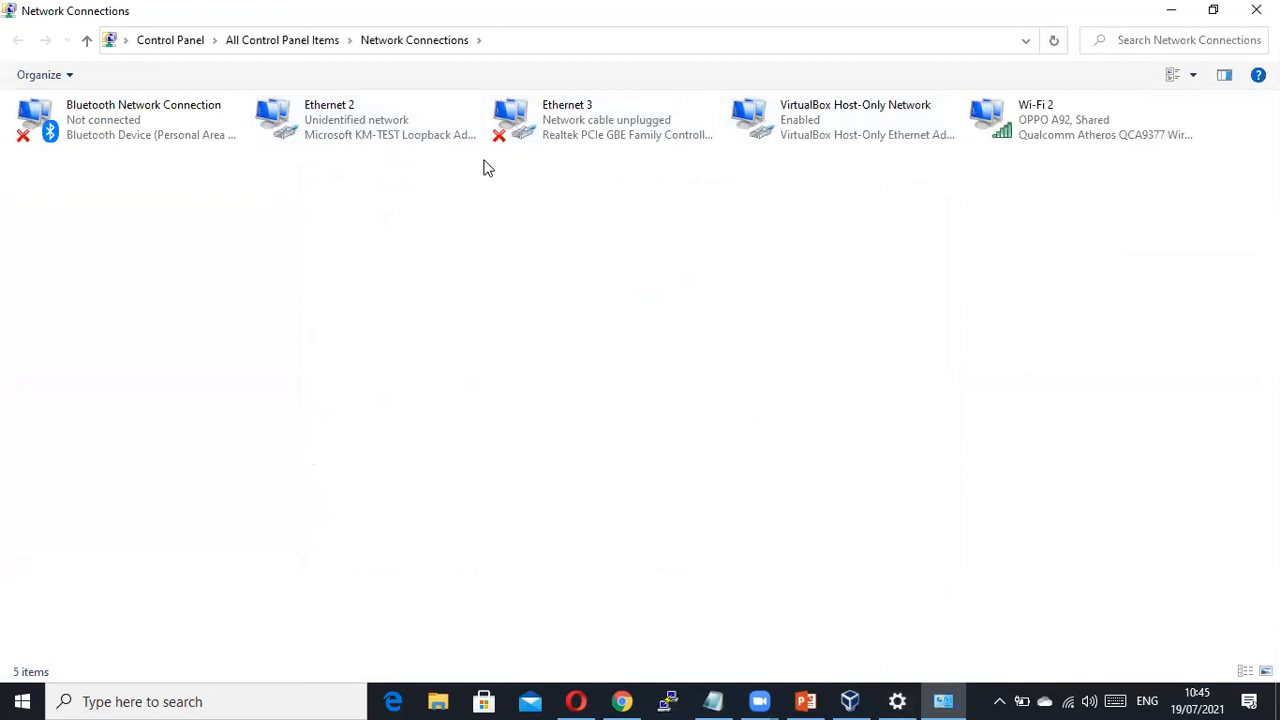
Inspect the Ethernet 3 and Wi-Fi 2 connections, then check the Zoom meeting windows.
left_click(576, 132)
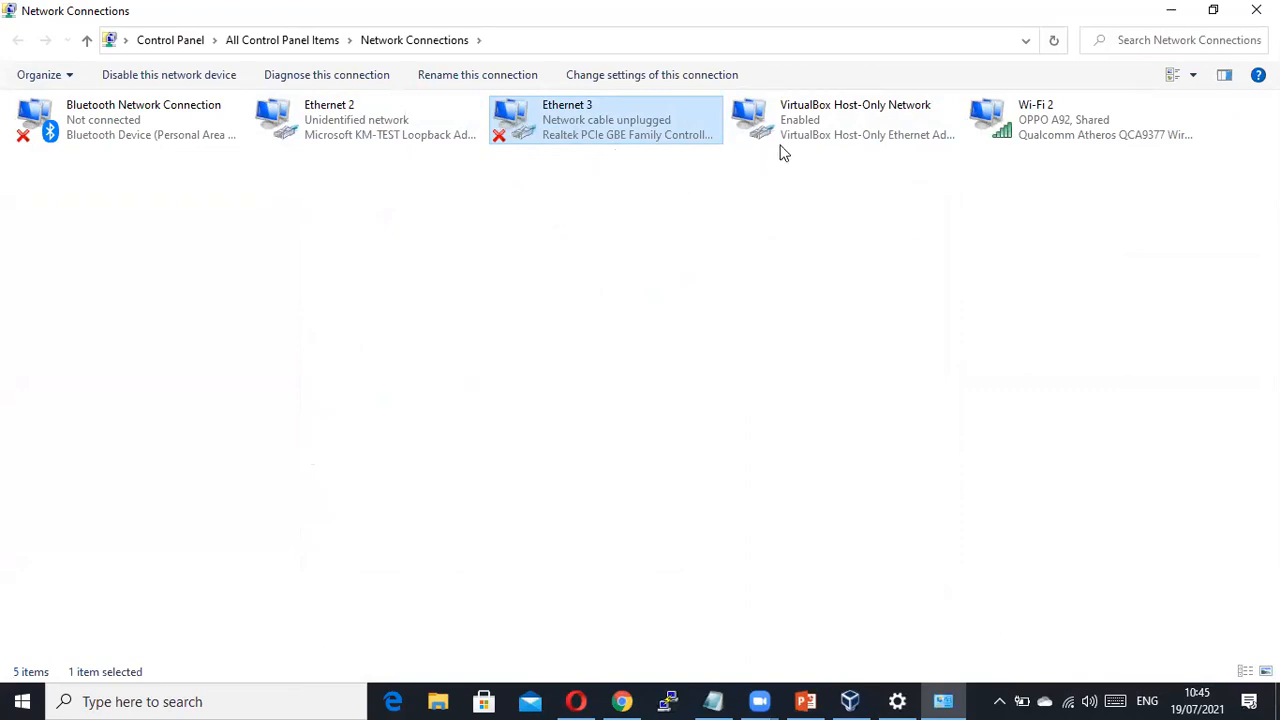
left_click(1042, 138)
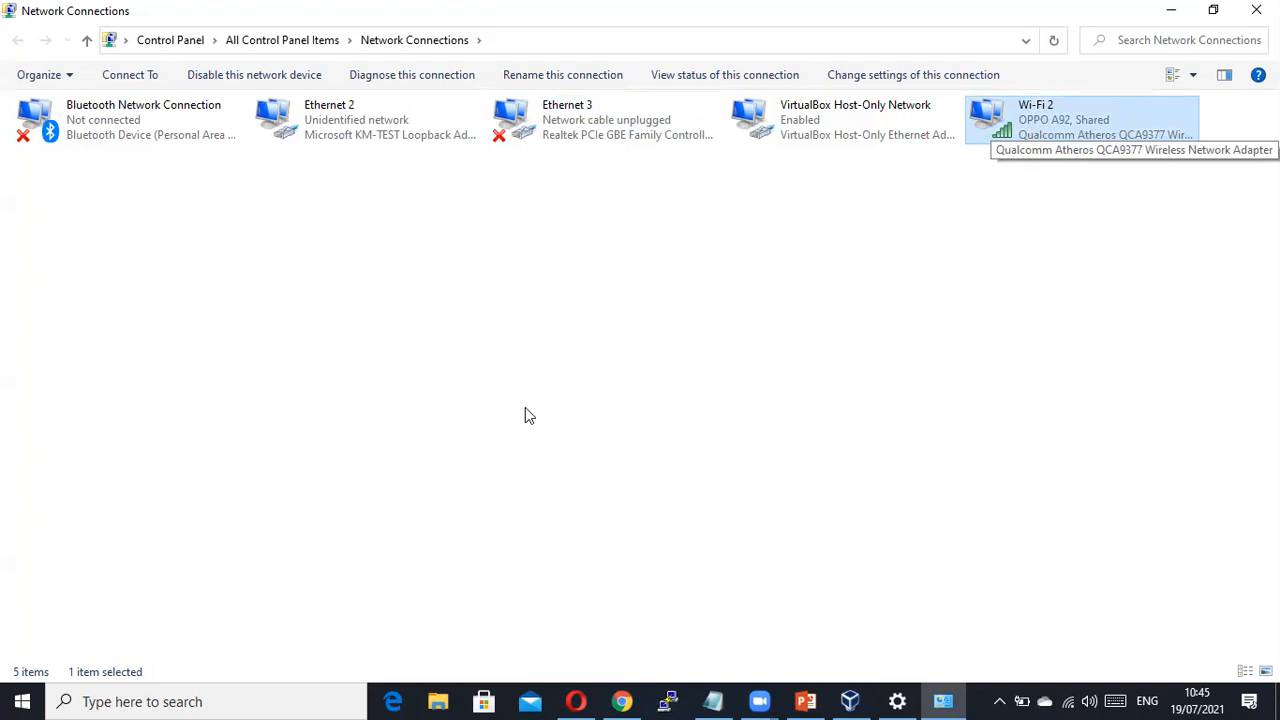
right_click(1032, 117)
left_click(871, 286)
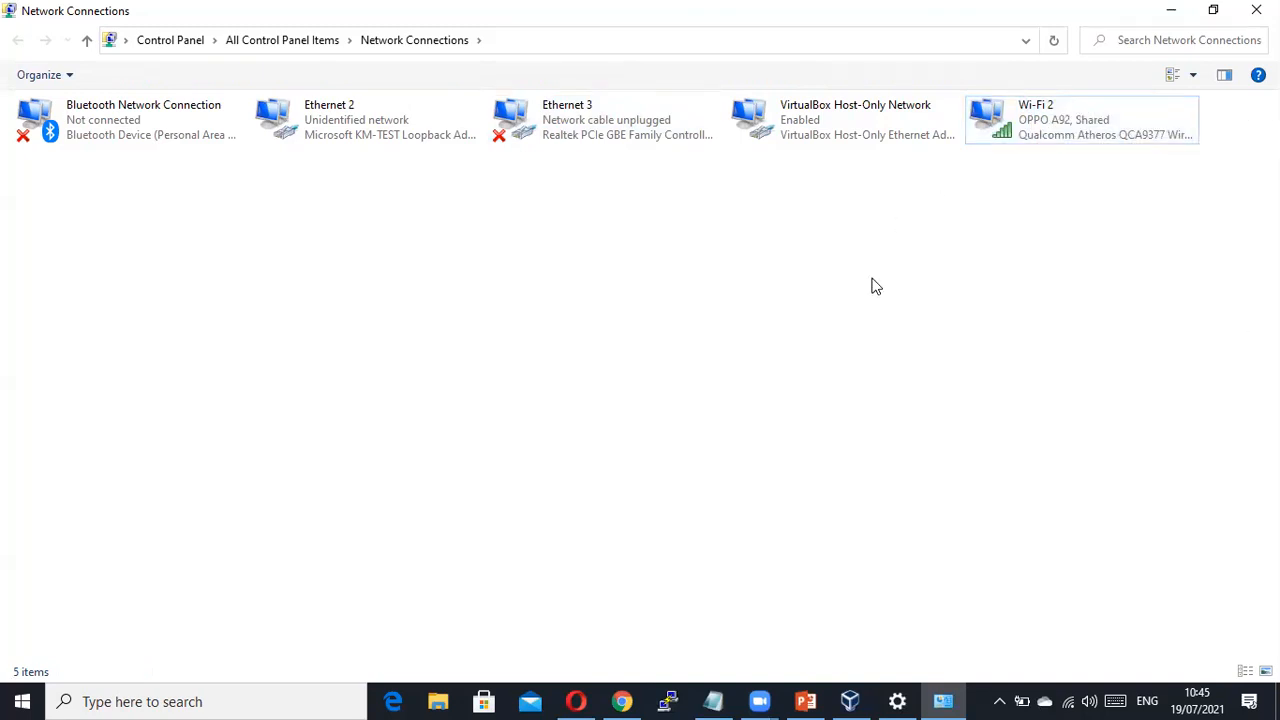
left_click(760, 701)
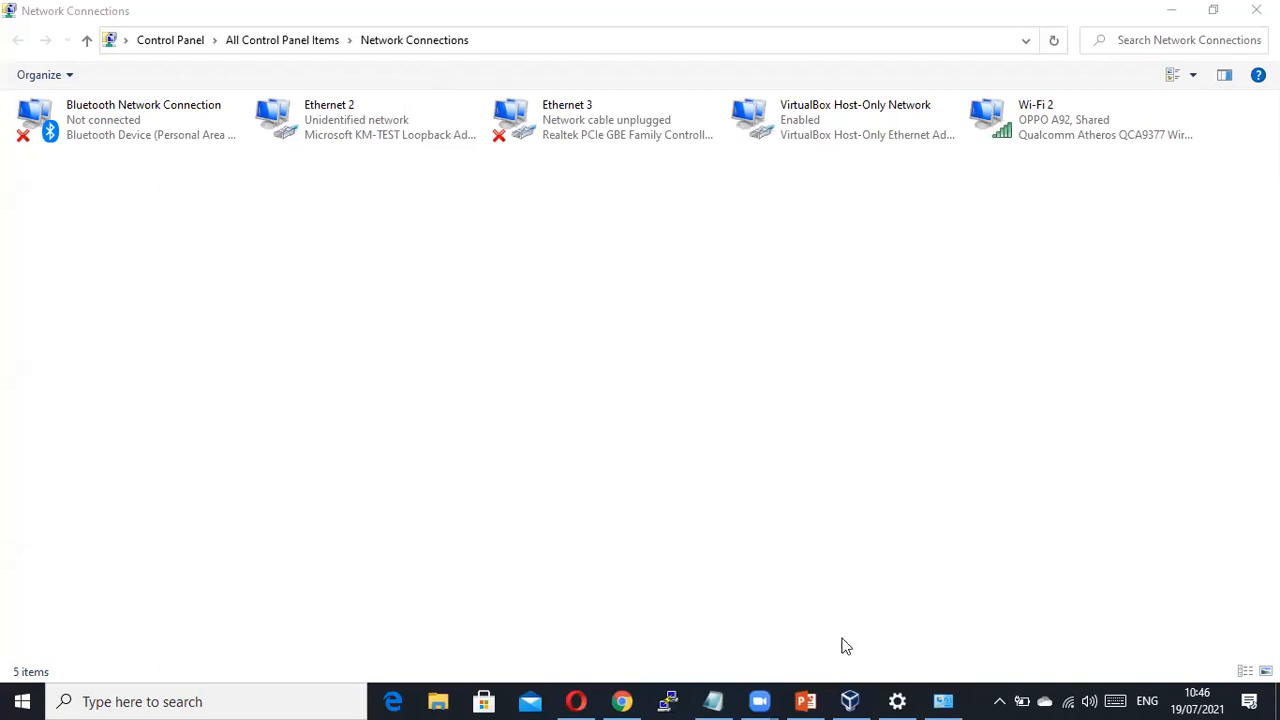
Restore Network Connections from full screen and centre it over the Network & Internet status page.
left_click_drag(846, 11, 846, 646)
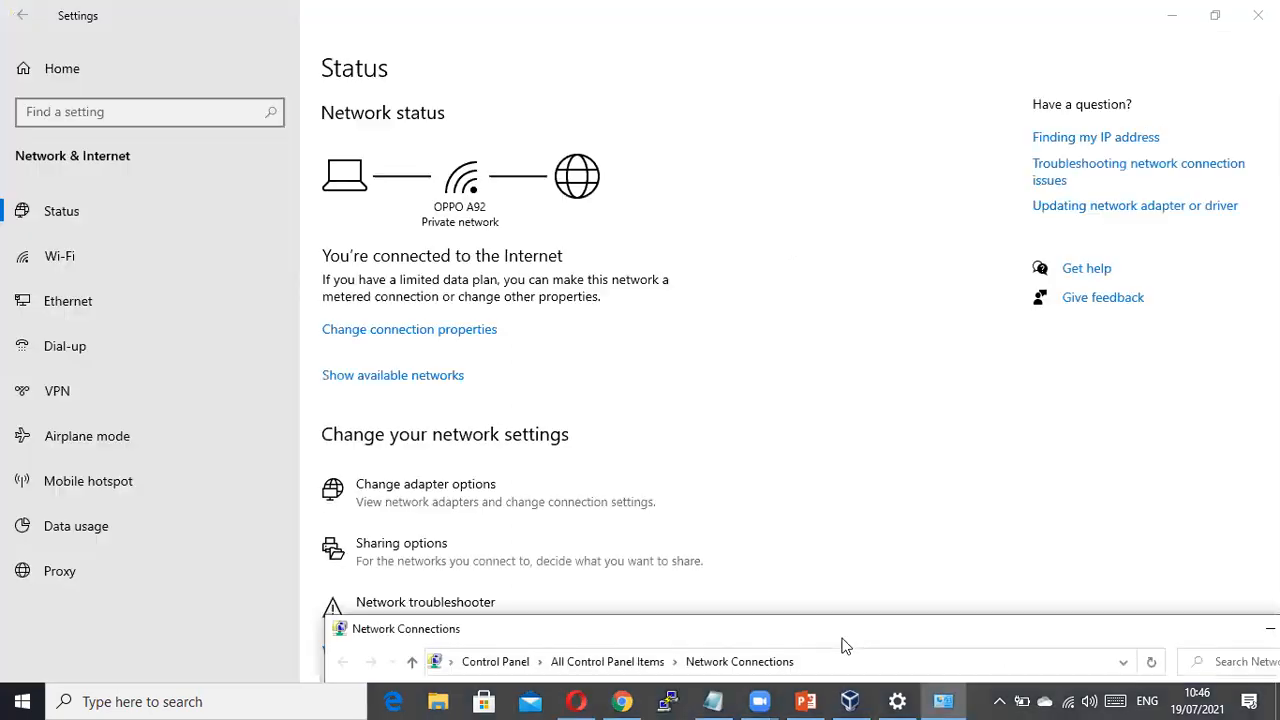
right_click(340, 698)
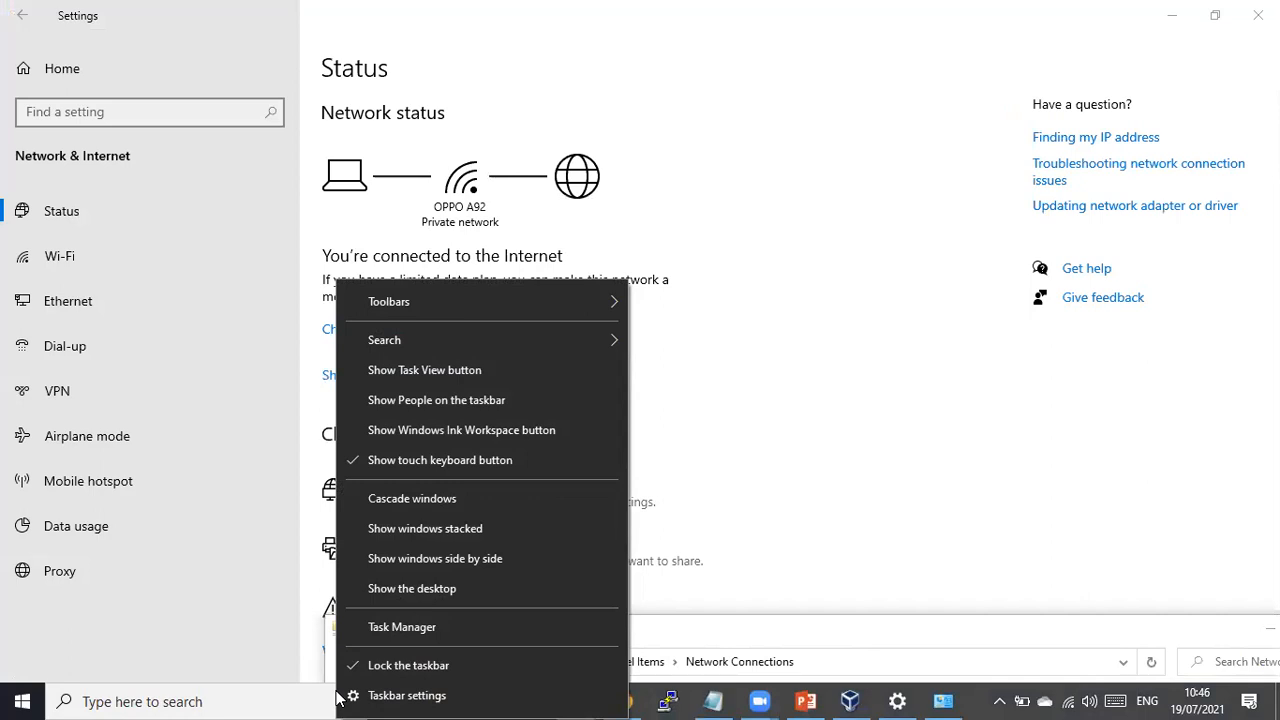
left_click(337, 695)
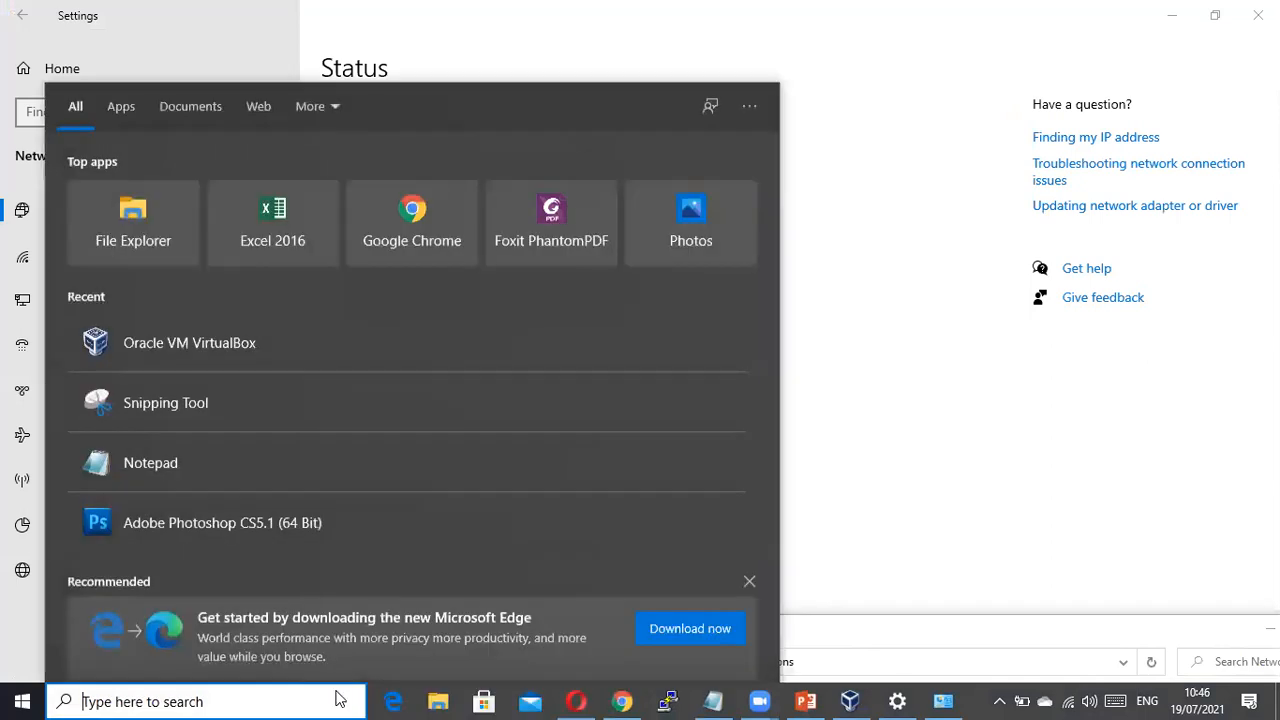
left_click(880, 464)
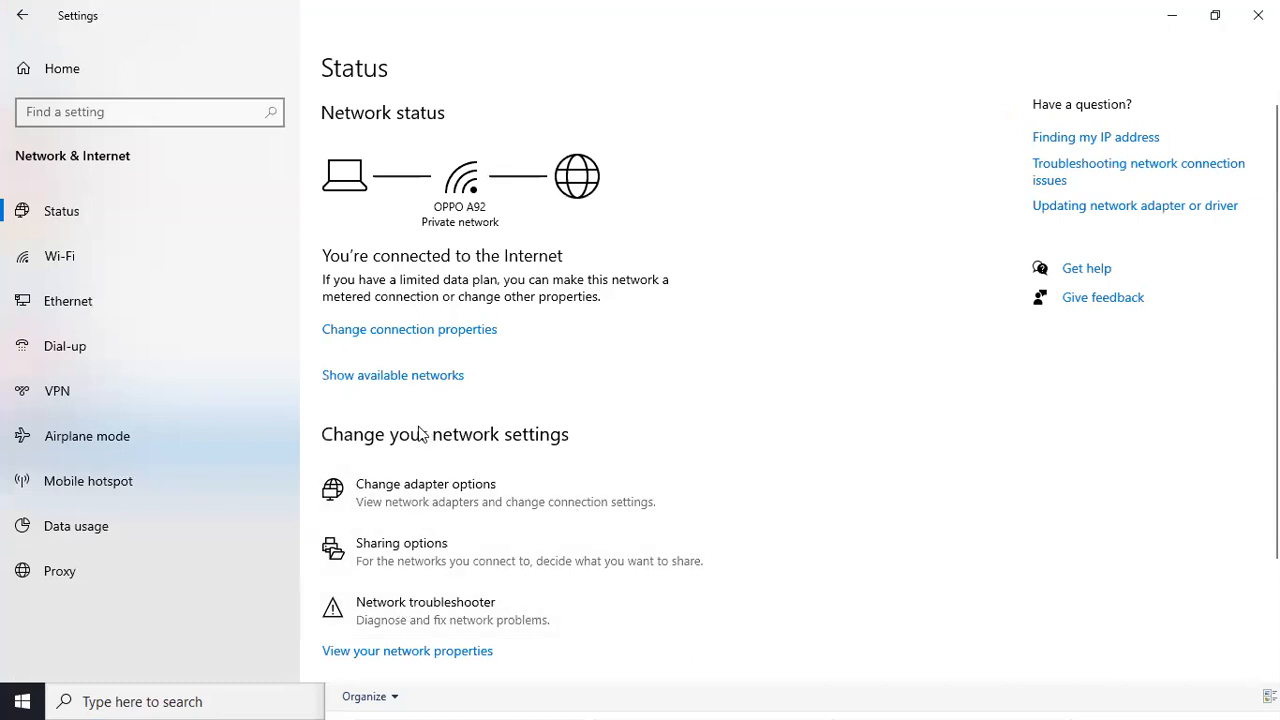
left_click(346, 500)
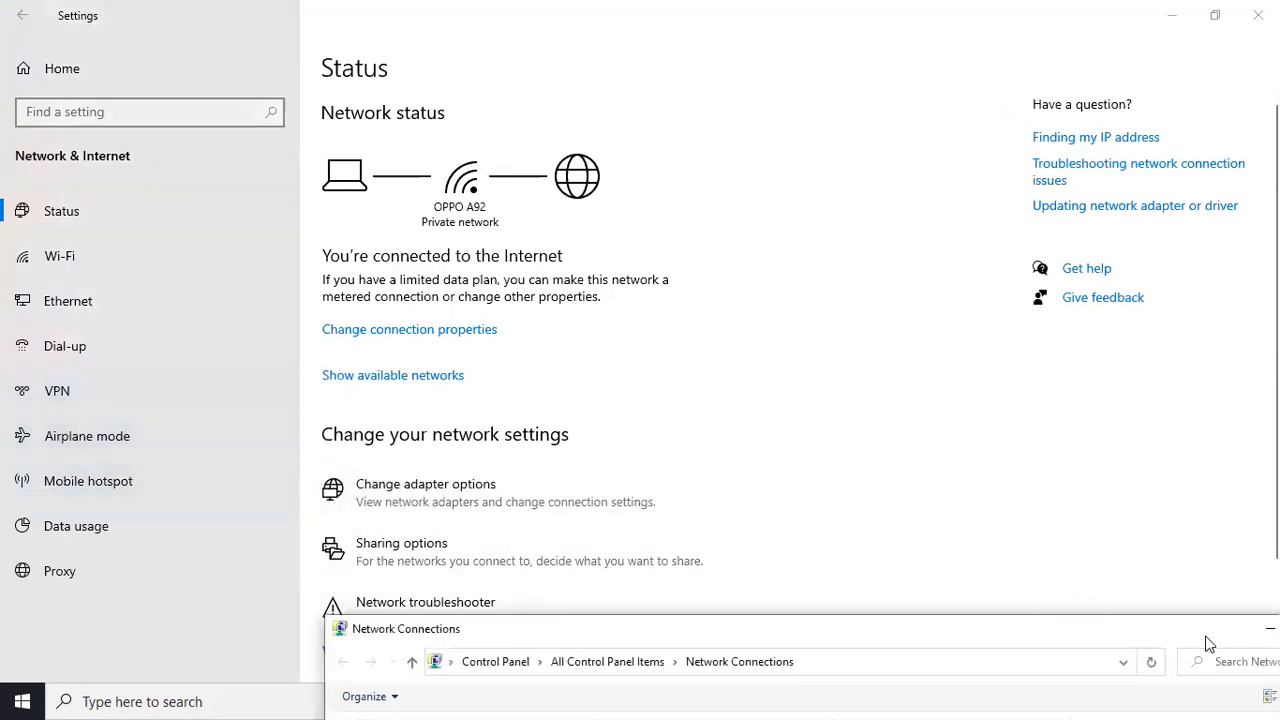
left_click_drag(1200, 632, 969, 122)
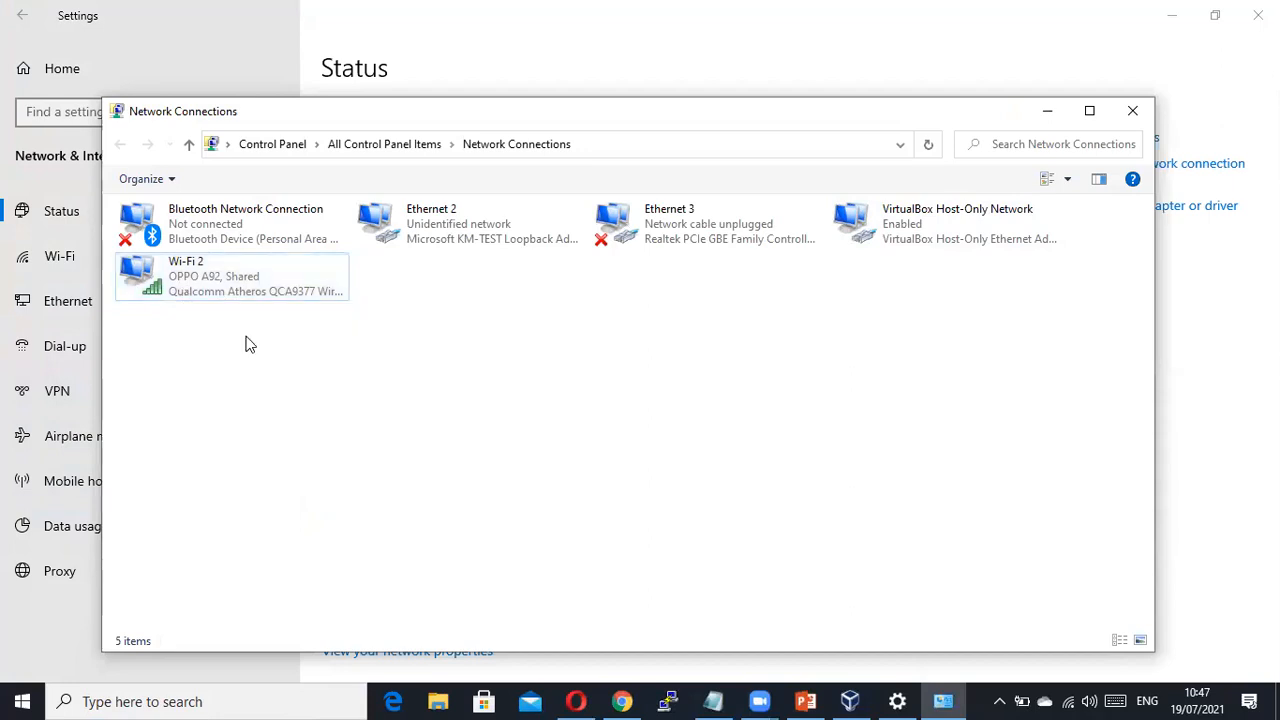
View Wi-Fi 2's internet connection sharing settings in its properties, closing without changes.
left_click(225, 272)
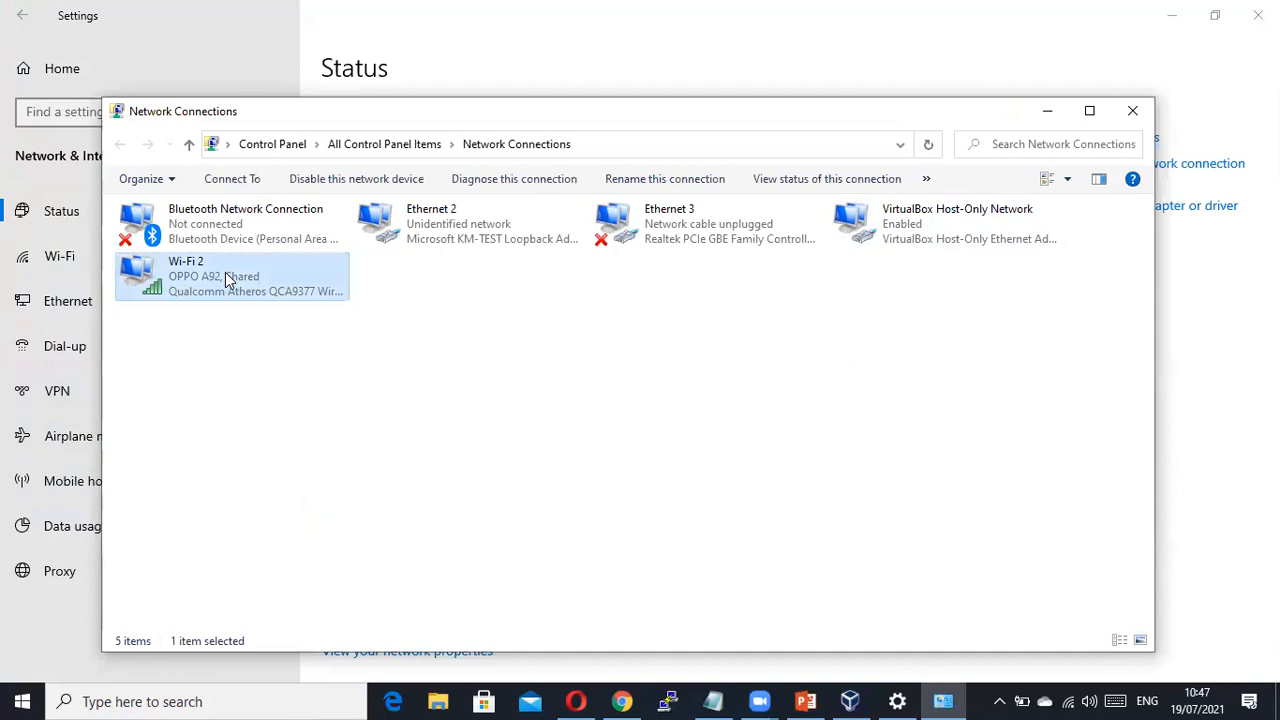
right_click(225, 272)
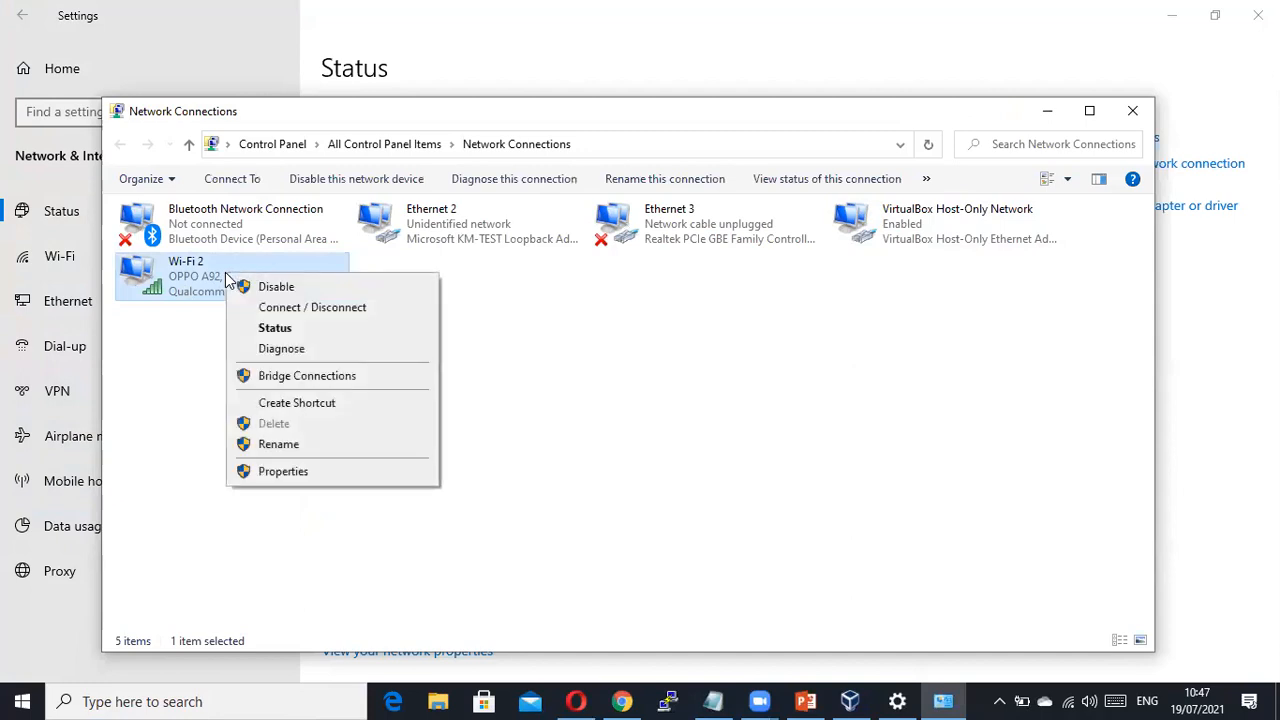
left_click(310, 476)
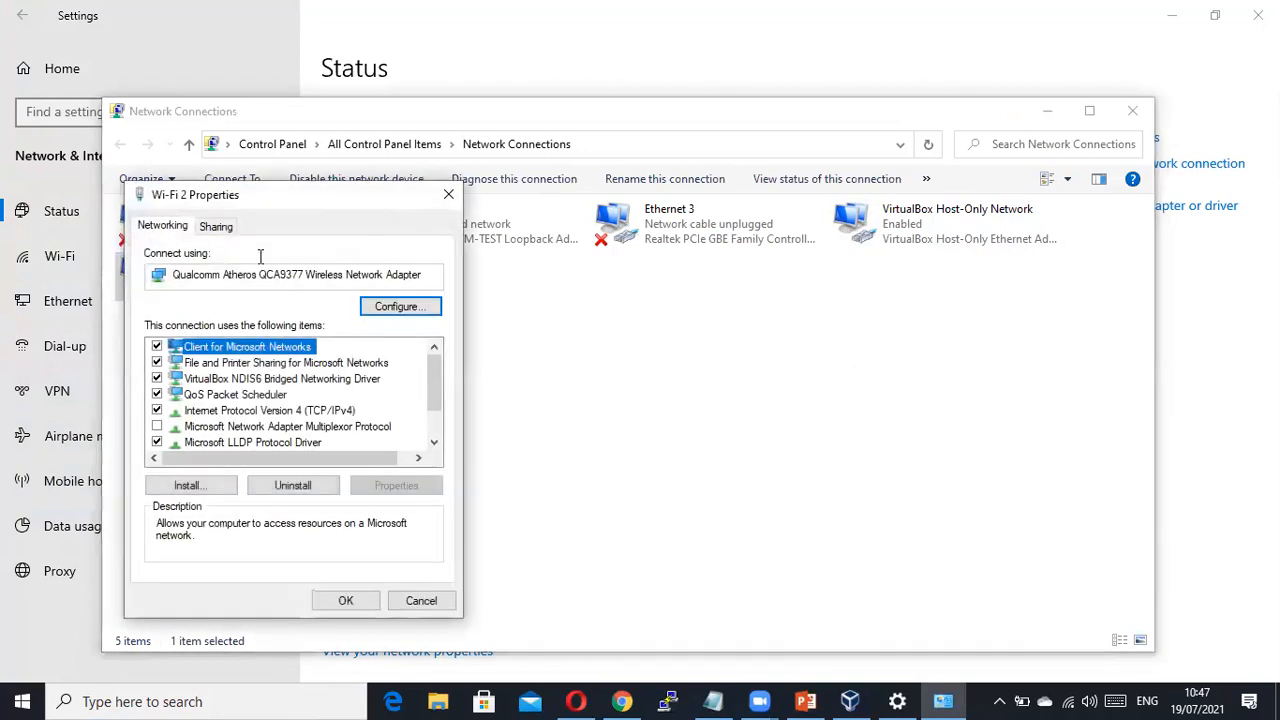
left_click(216, 226)
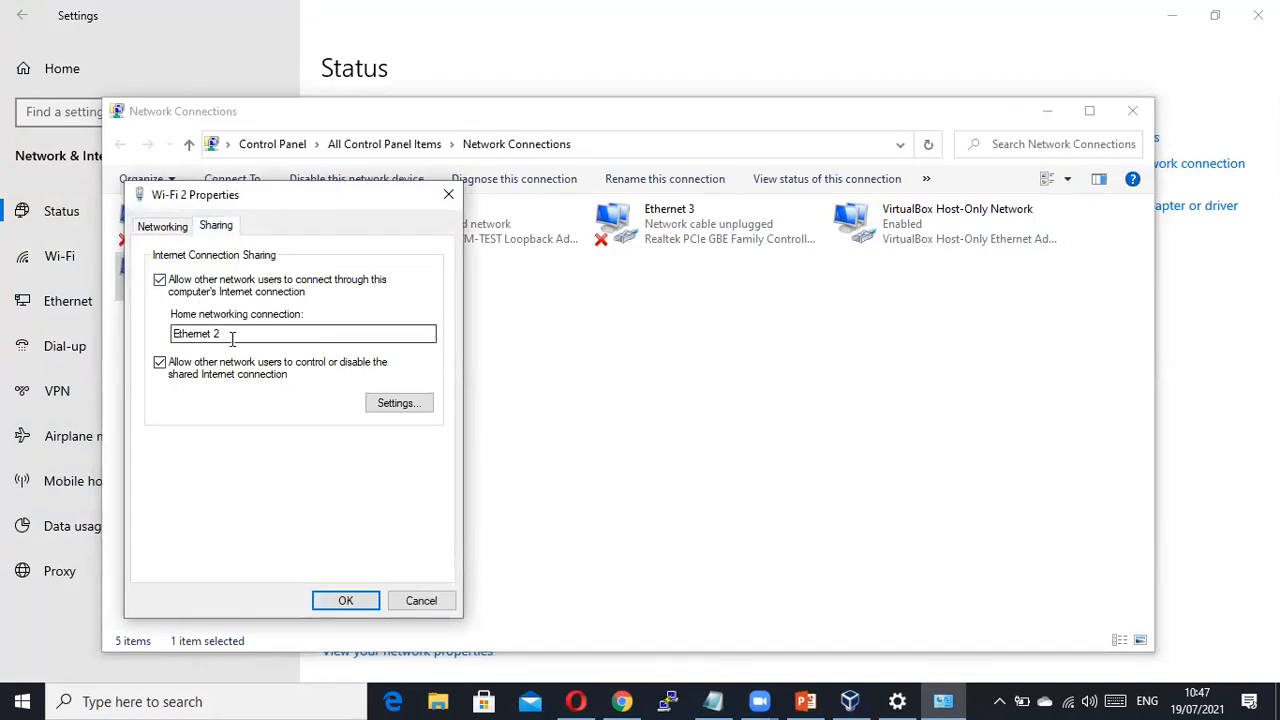
left_click(419, 601)
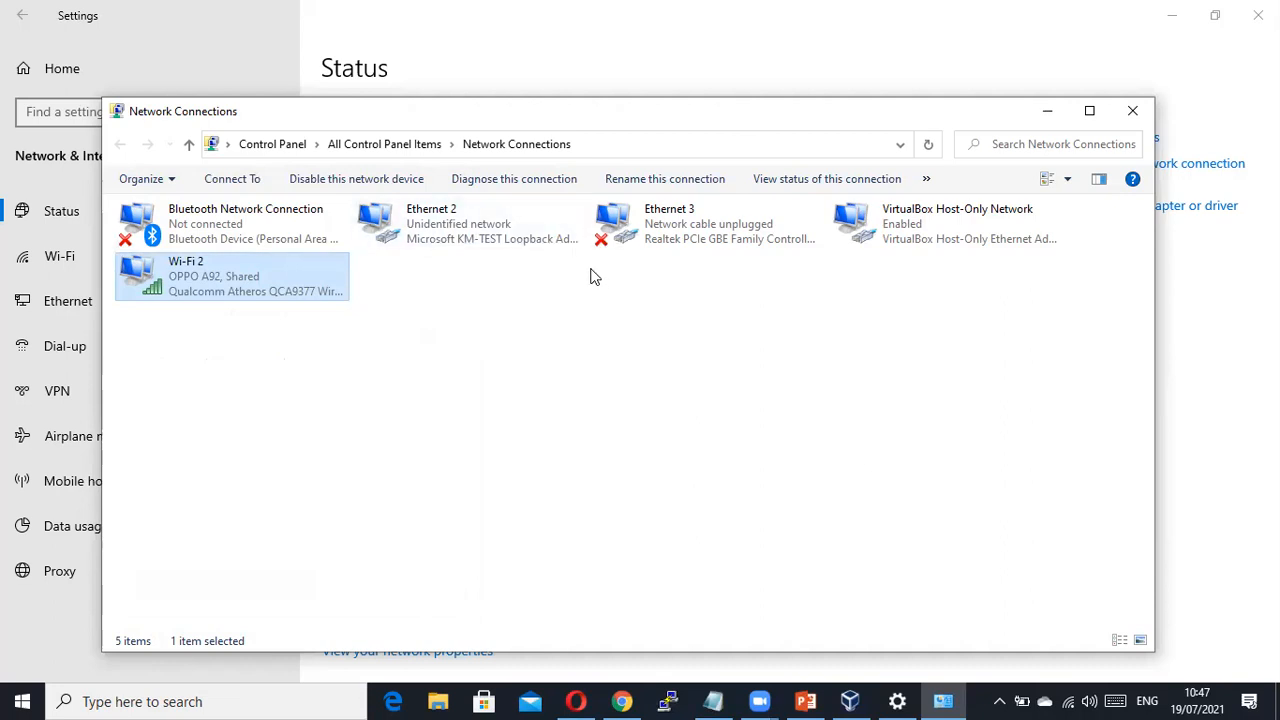
Compare Ethernet 2 (KM-TEST Loopback Adapter) with shared Wi-Fi 2, then close Network Connections.
left_click(480, 242)
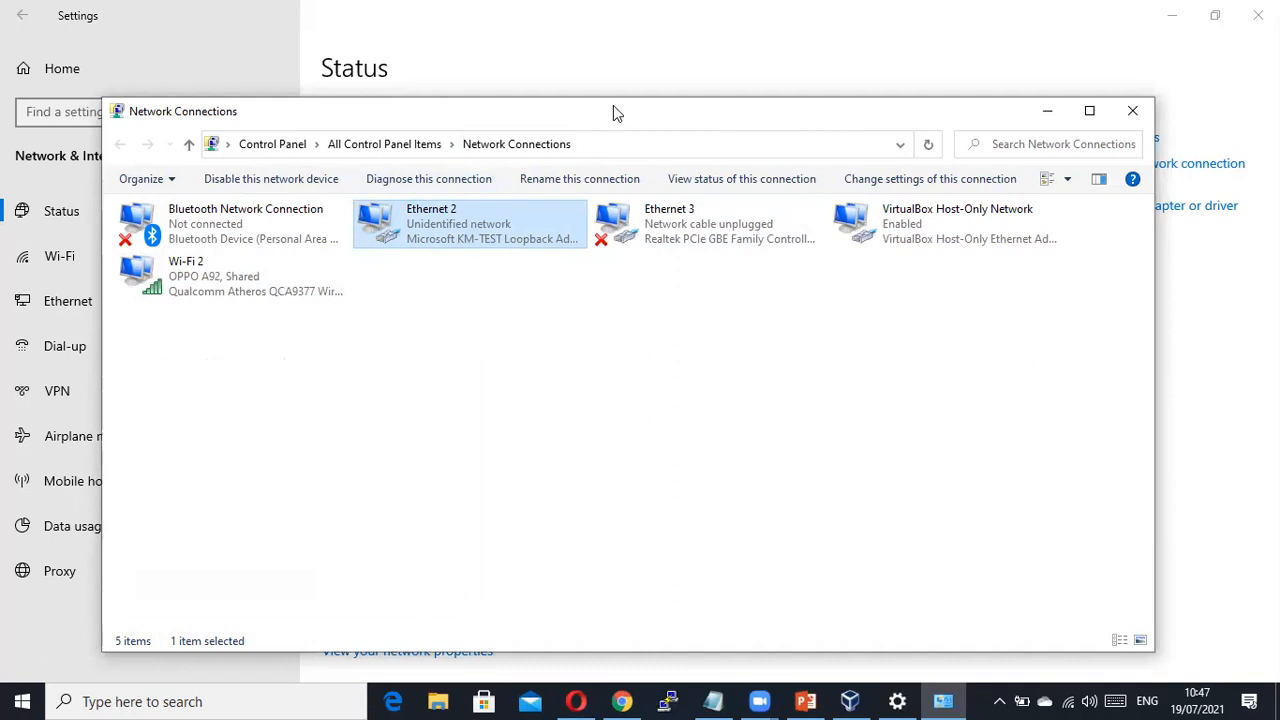
left_click_drag(613, 105, 613, 86)
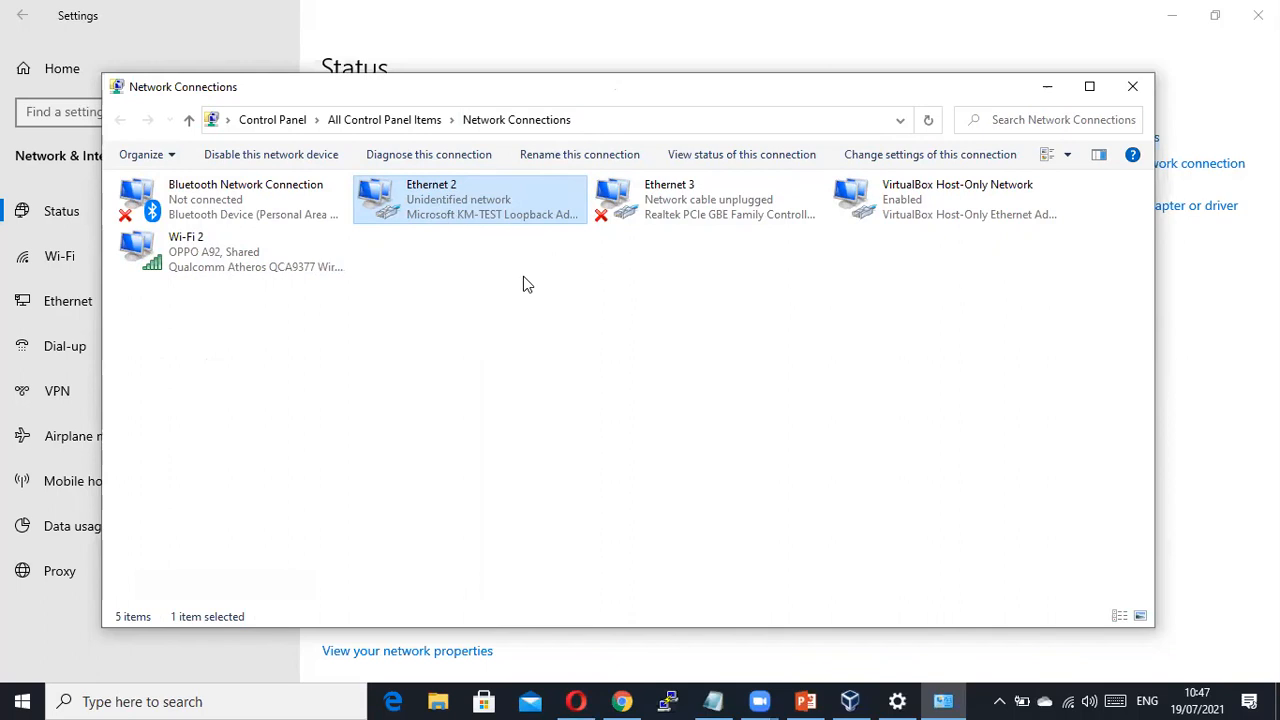
left_click(514, 310)
left_click(464, 218)
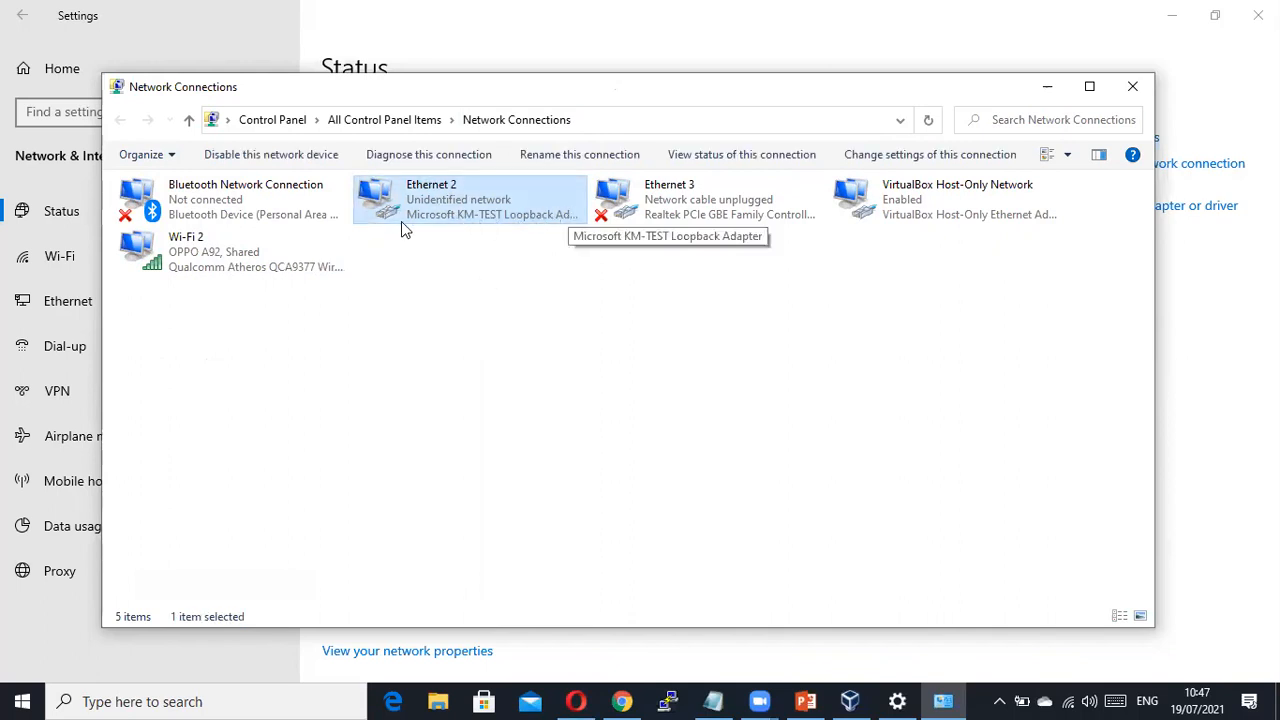
left_click(197, 270)
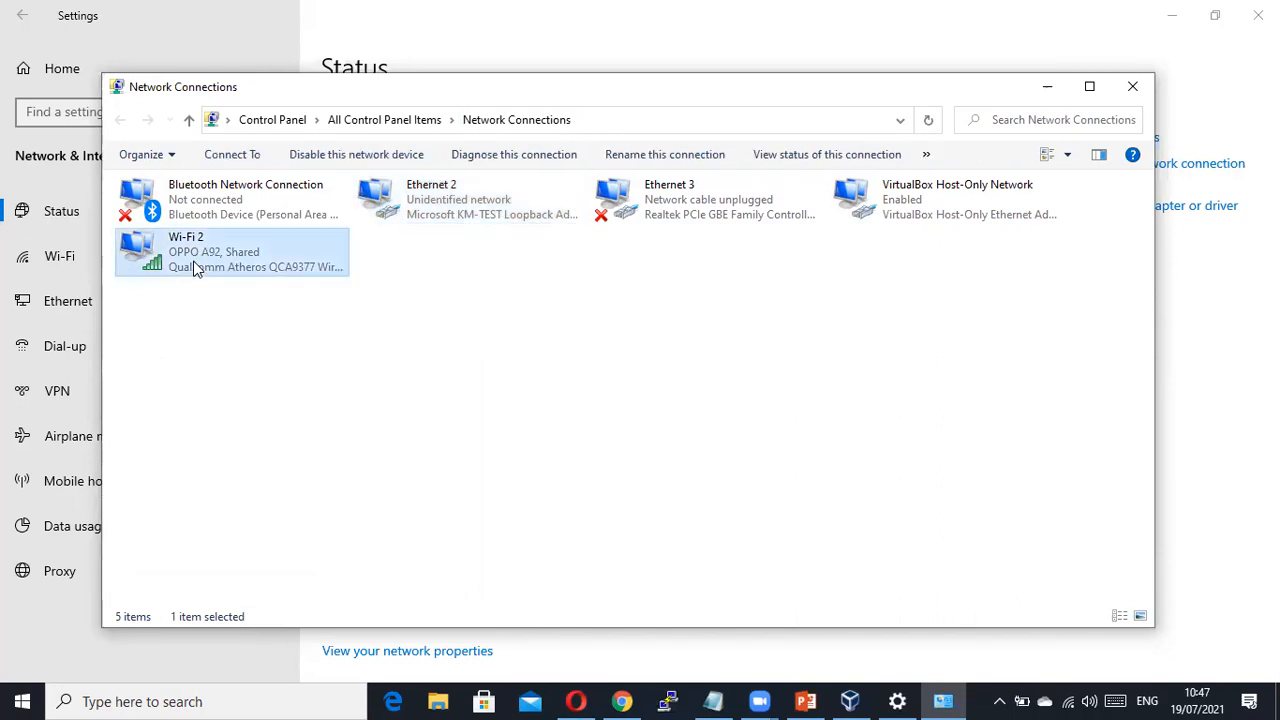
left_click(485, 210)
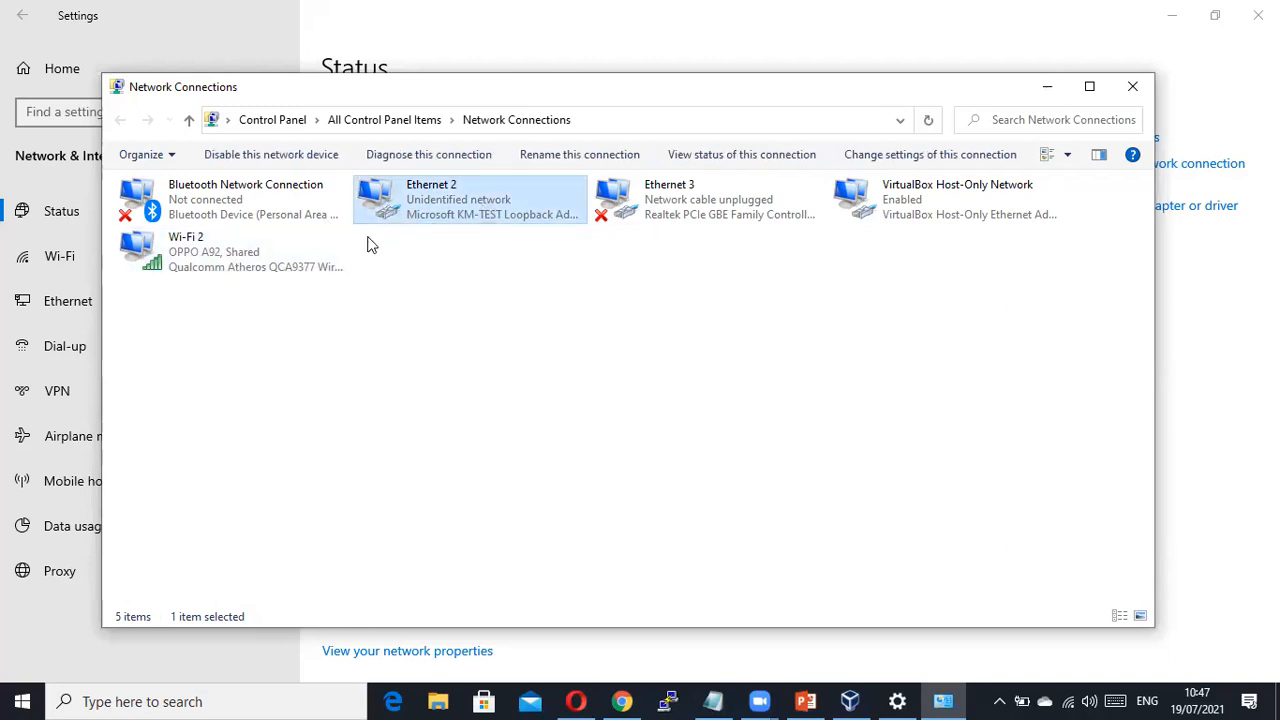
left_click(262, 263)
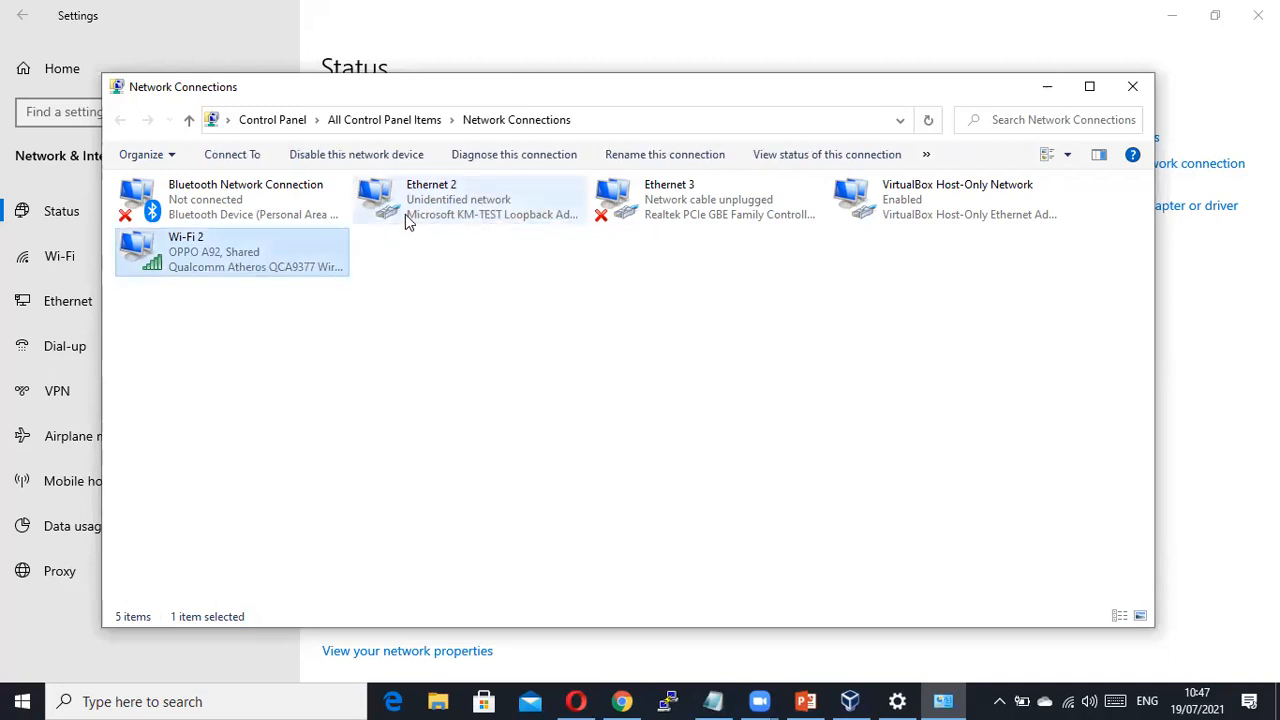
left_click(405, 215)
left_click(293, 259)
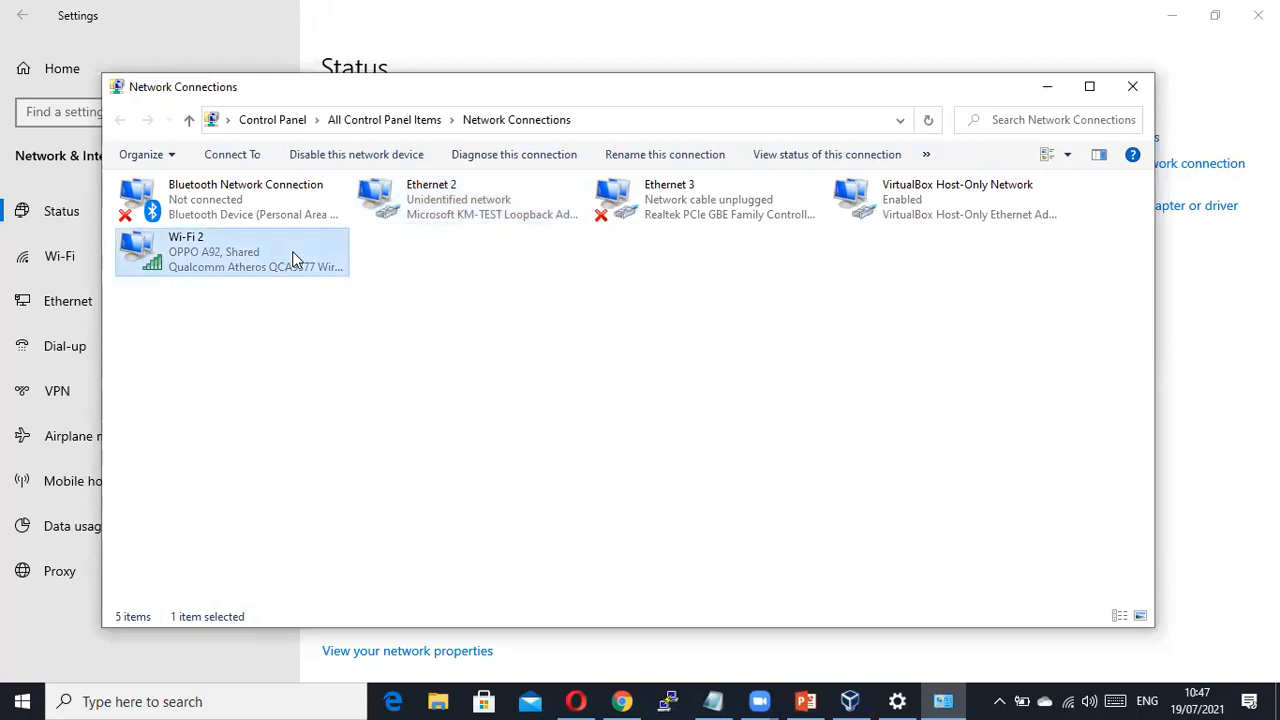
left_click(1132, 86)
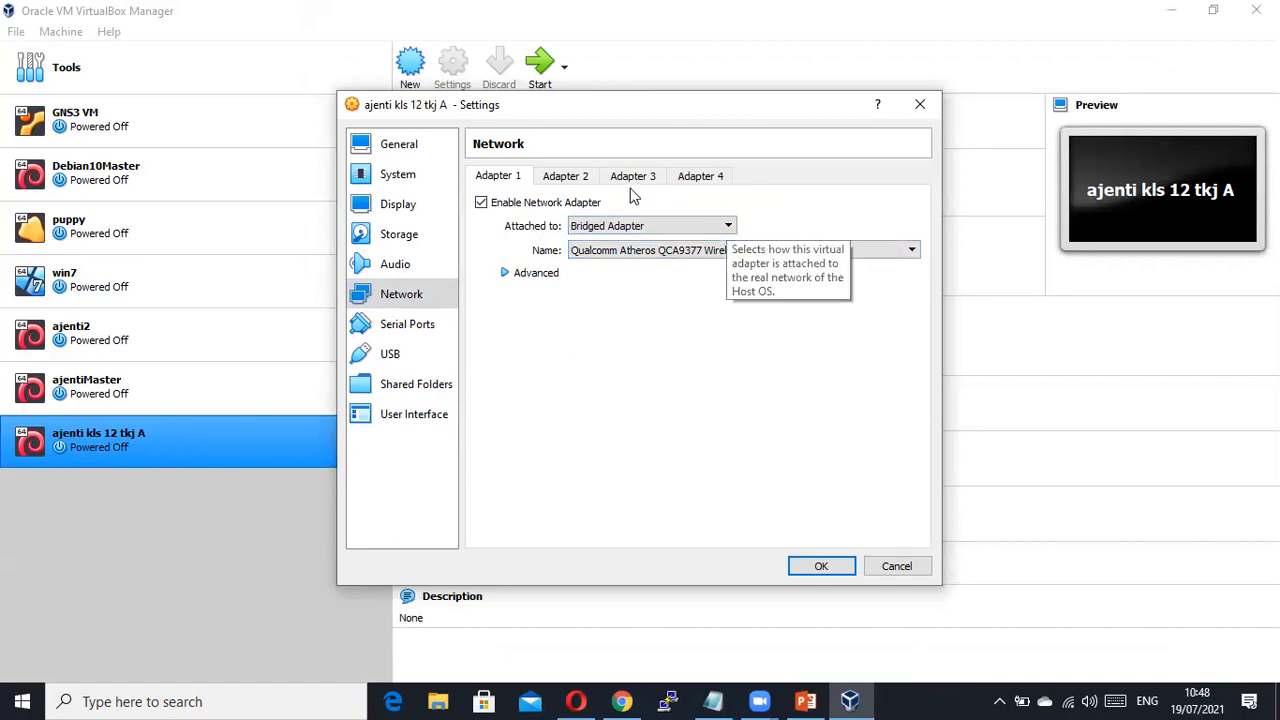
Verify Adapter 1 is bridged wireless and Adapter 2 is Internal Network 'intnet', then save with OK.
left_click(572, 180)
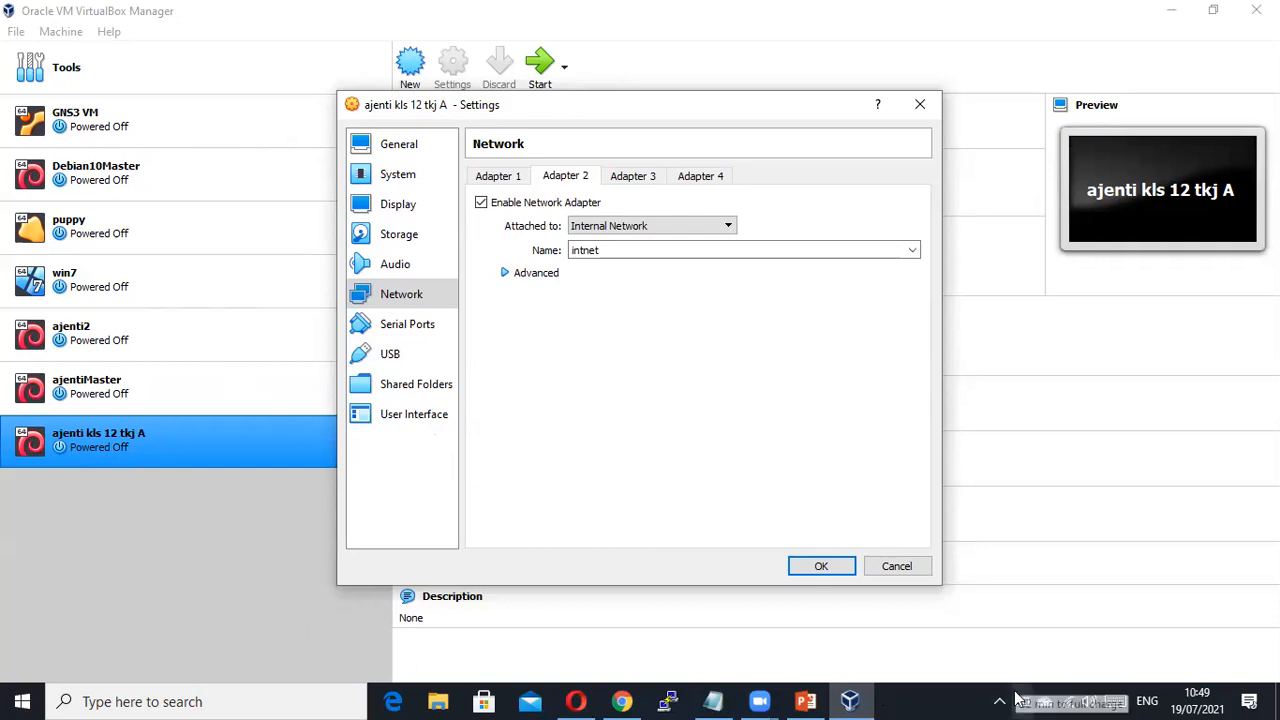
left_click(517, 177)
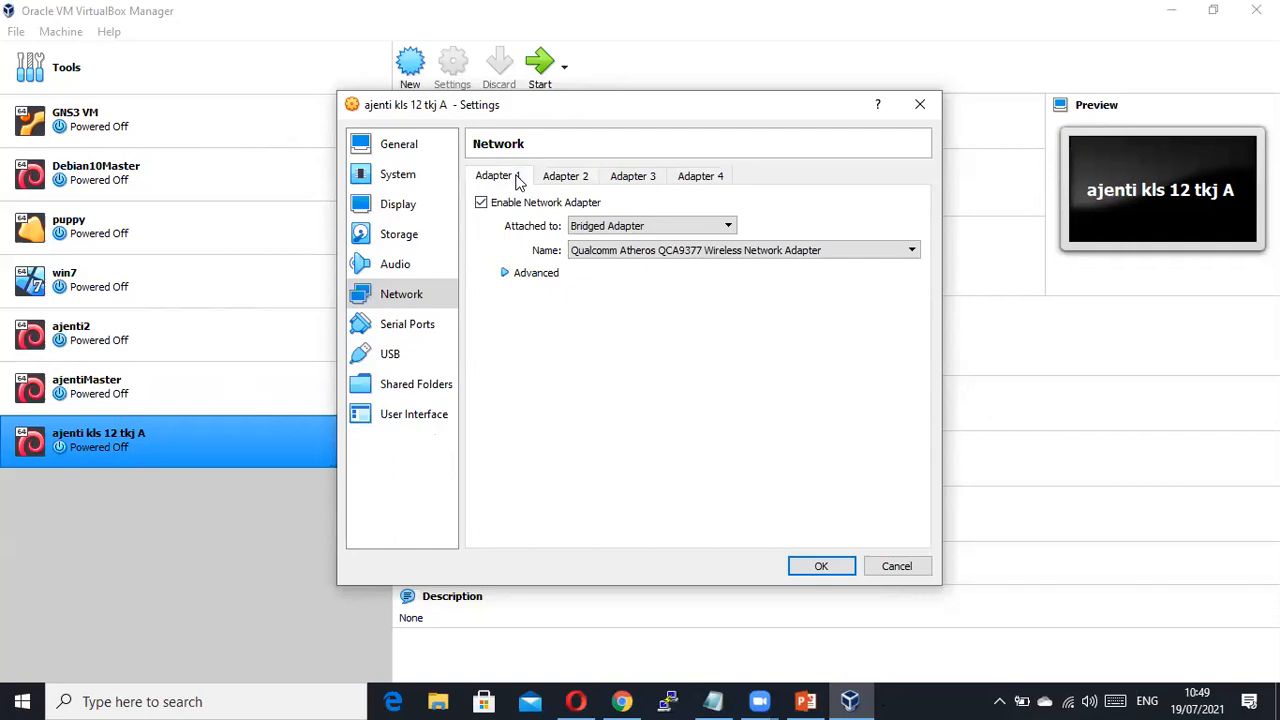
left_click(570, 178)
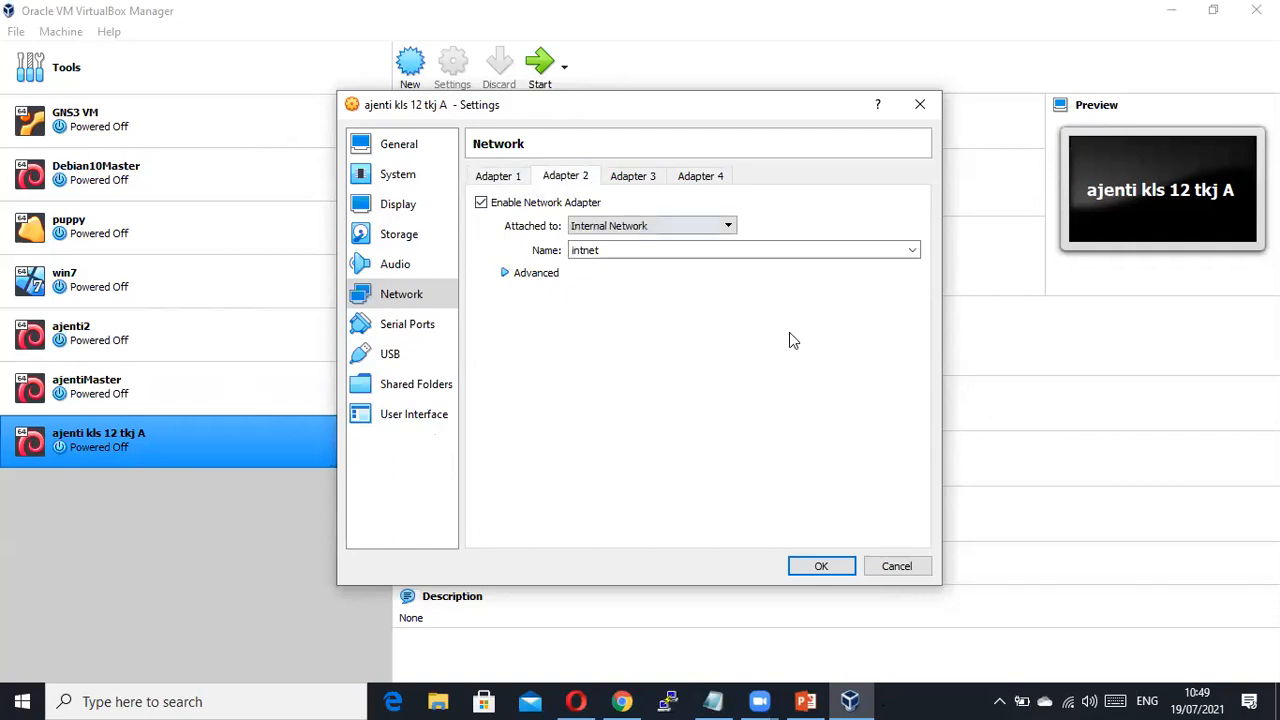
left_click(503, 177)
left_click(568, 178)
left_click(492, 178)
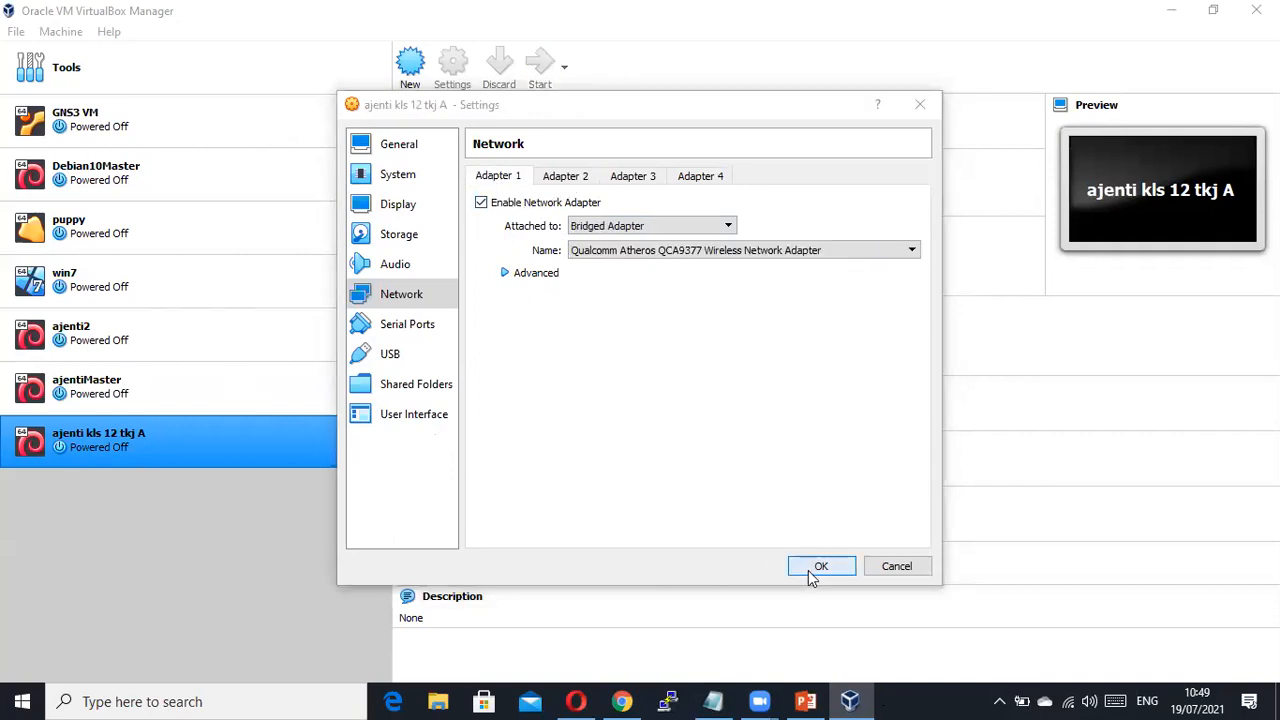
left_click(808, 568)
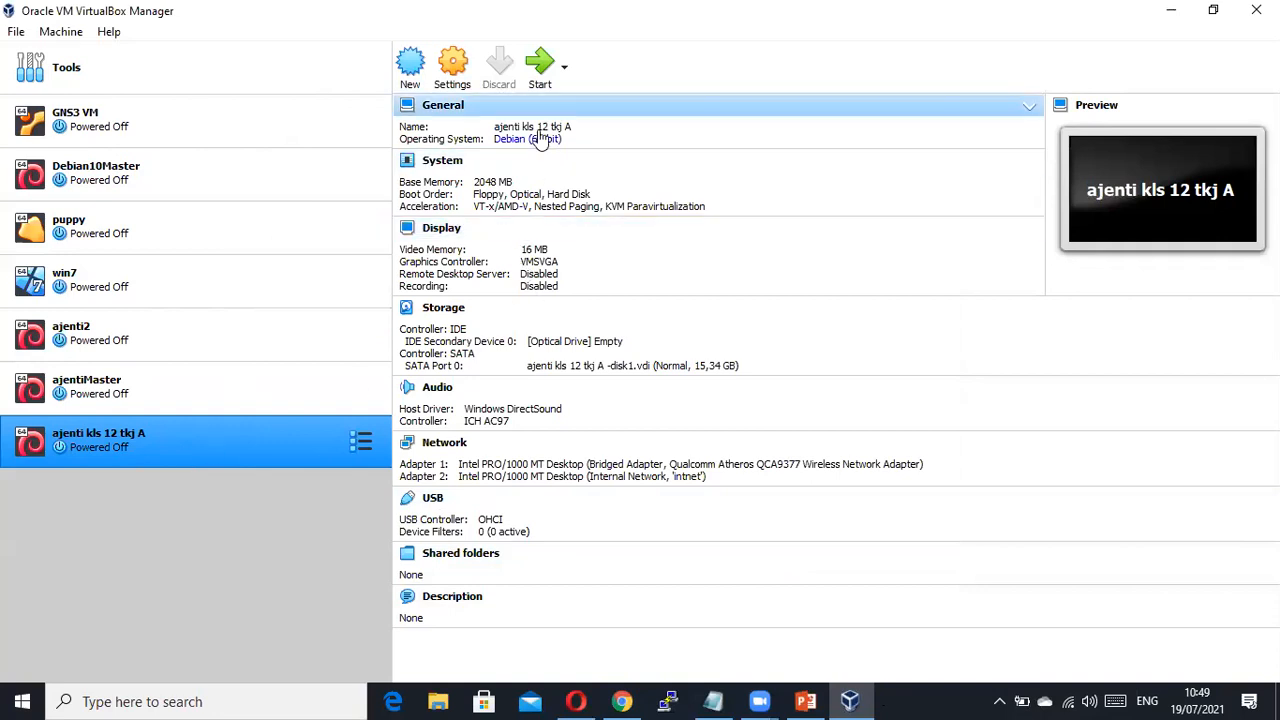
Start 'ajenti kls 12 tkj A', dismiss the notices, and boot Debian to the serverone login prompt.
left_click(541, 85)
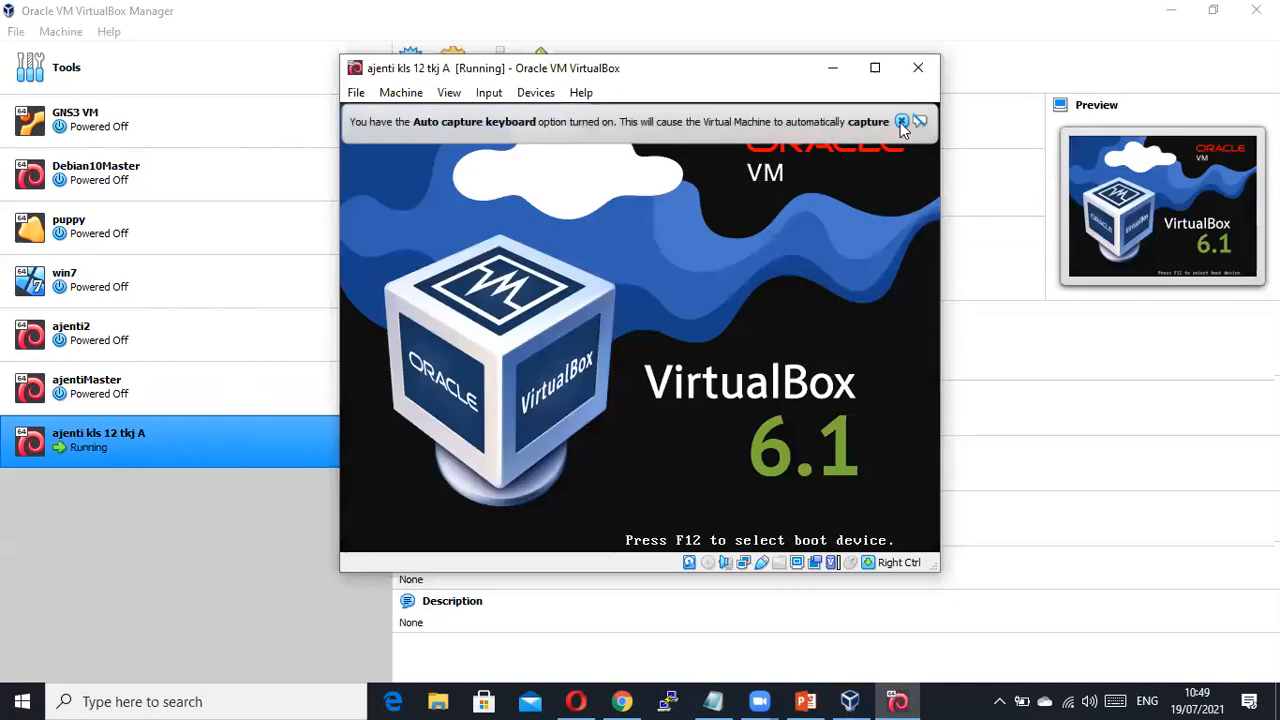
left_click(901, 121)
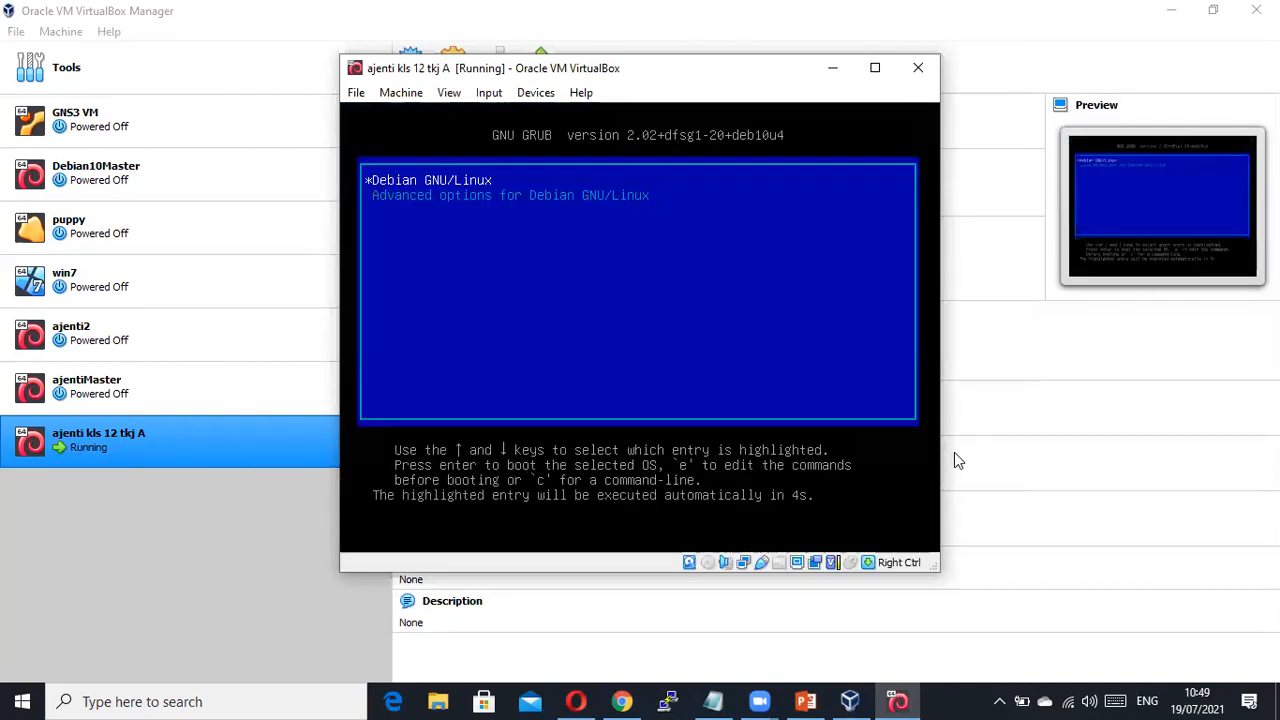
key("Return")
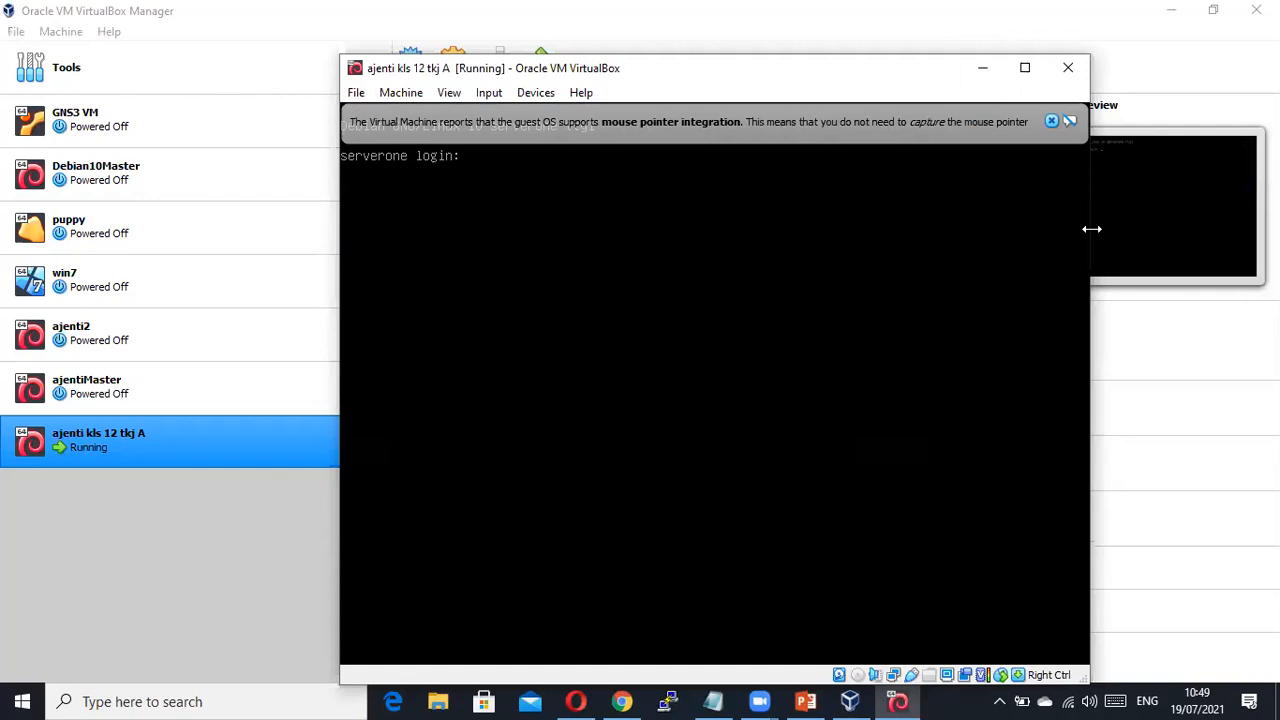
left_click(1051, 122)
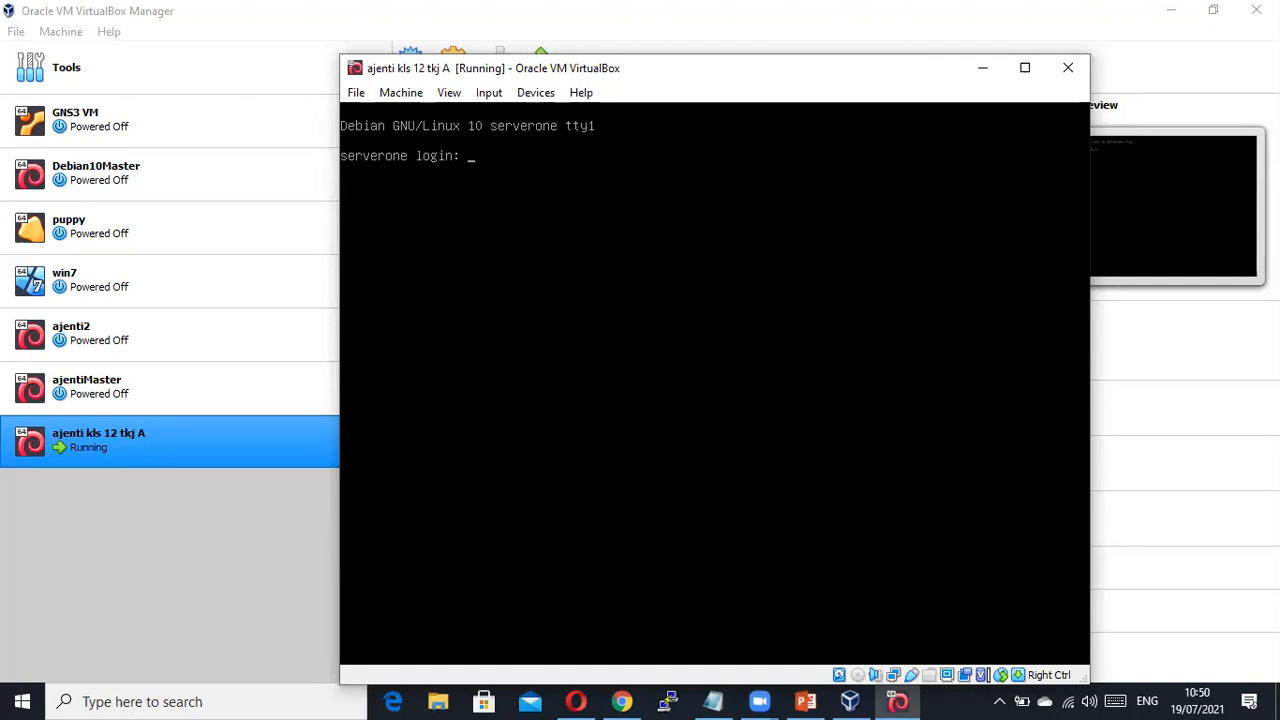
Log in as root on the Debian console, then bring up PowerPoint's slide 6 on installing Ajenti.
type("root")
key("Return")
key("Return")
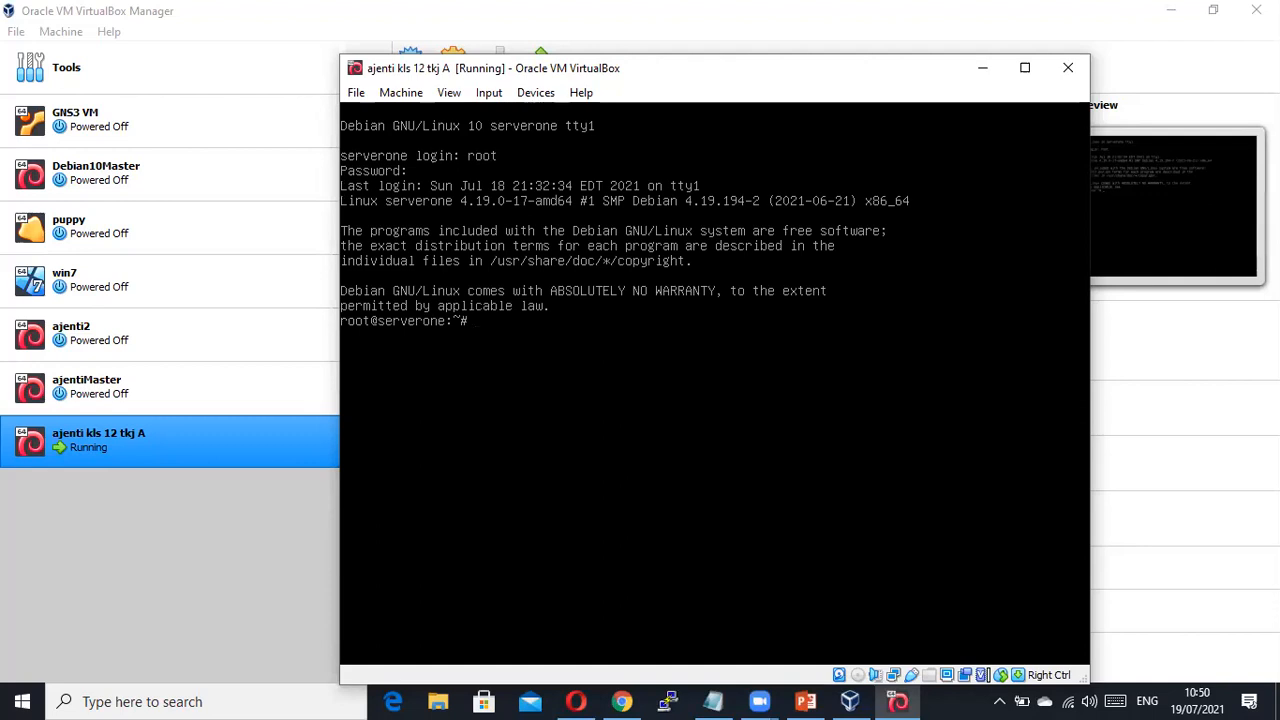
left_click(806, 701)
left_click(62, 496)
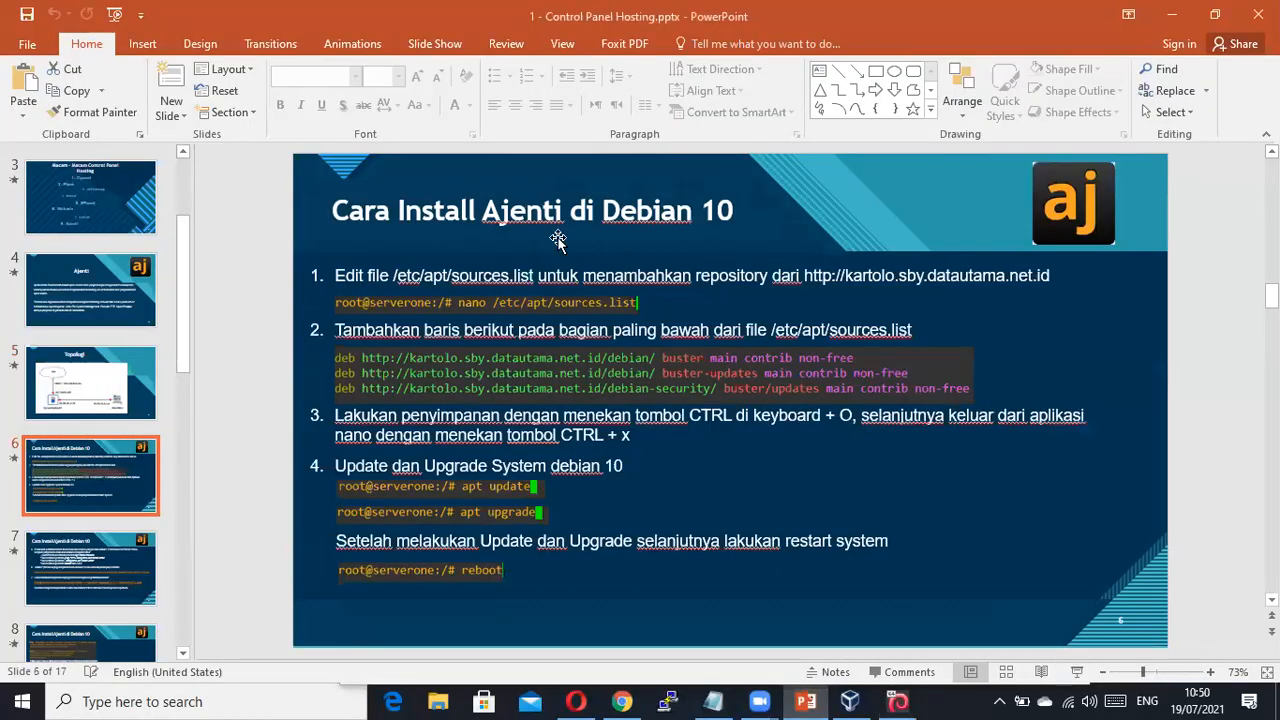
Briefly bring up the VM console, then minimize it and show PowerPoint's Topologi slide 5.
left_click(897, 701)
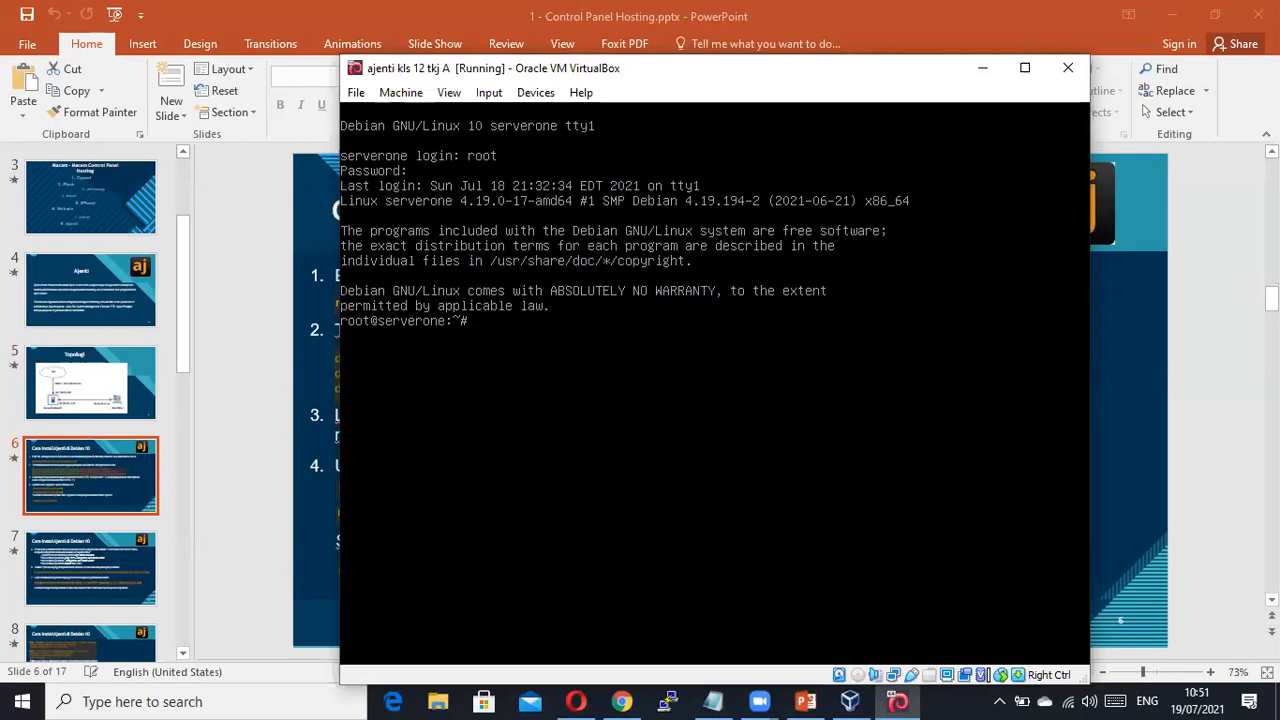
left_click(848, 700)
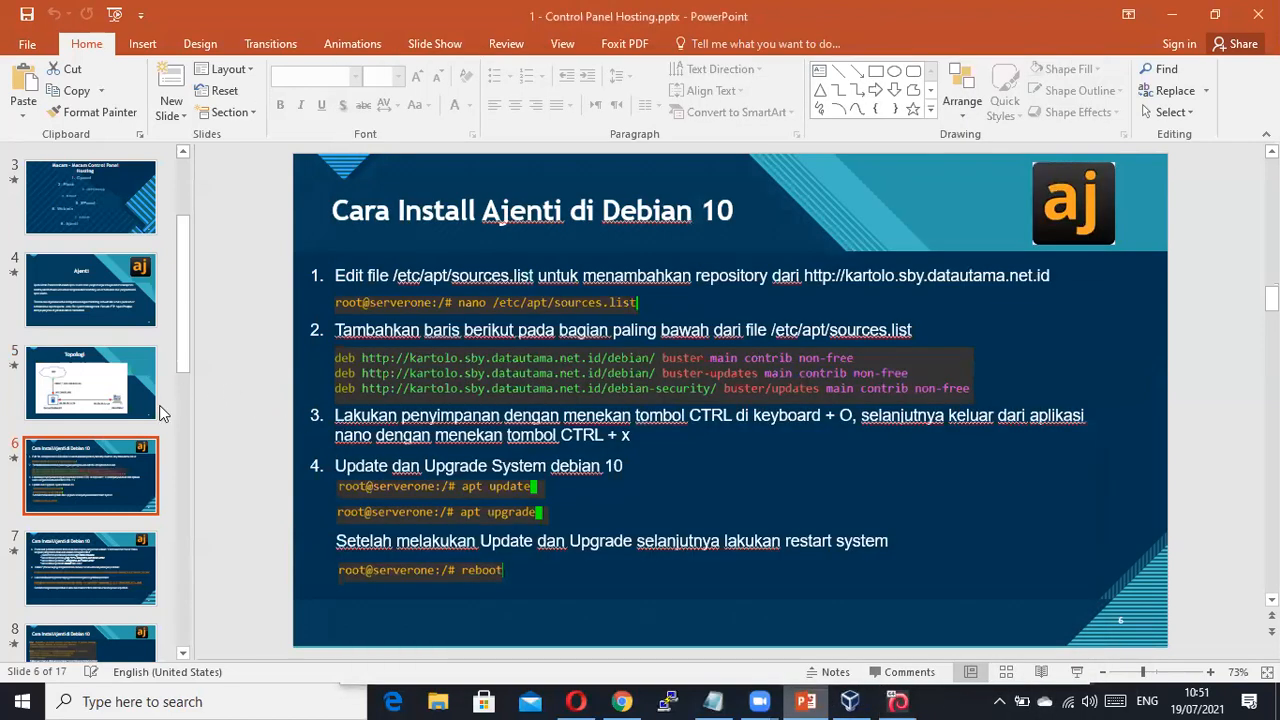
left_click(133, 405)
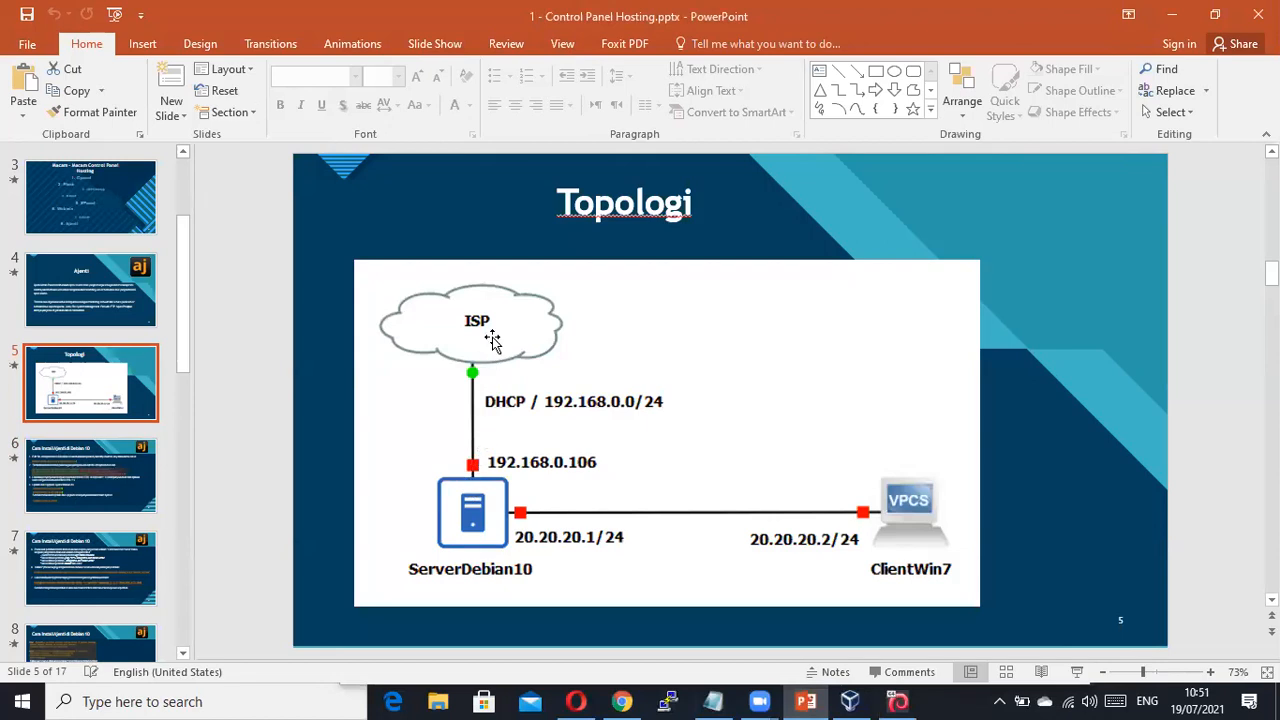
Back in the Debian console, run 'ip address', showing enp0s3 at 192.168.1.113/24 and enp0s8 down.
mouse_move(857, 700)
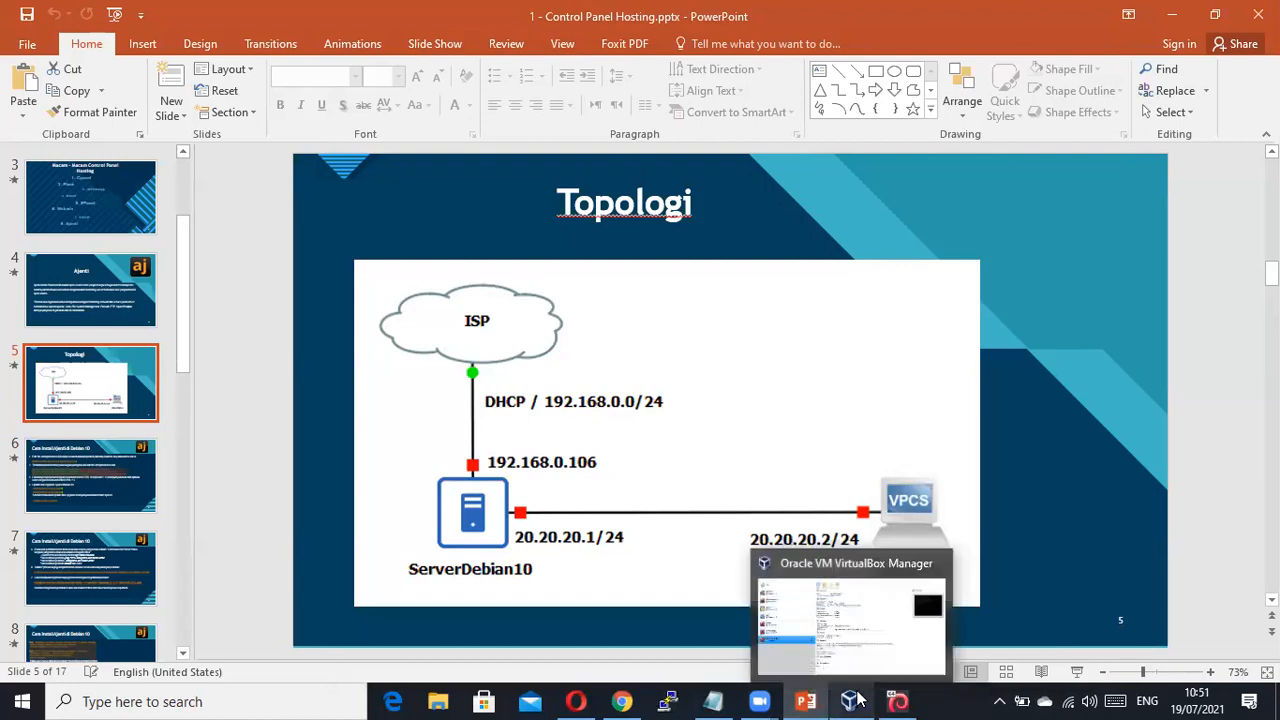
left_click(897, 701)
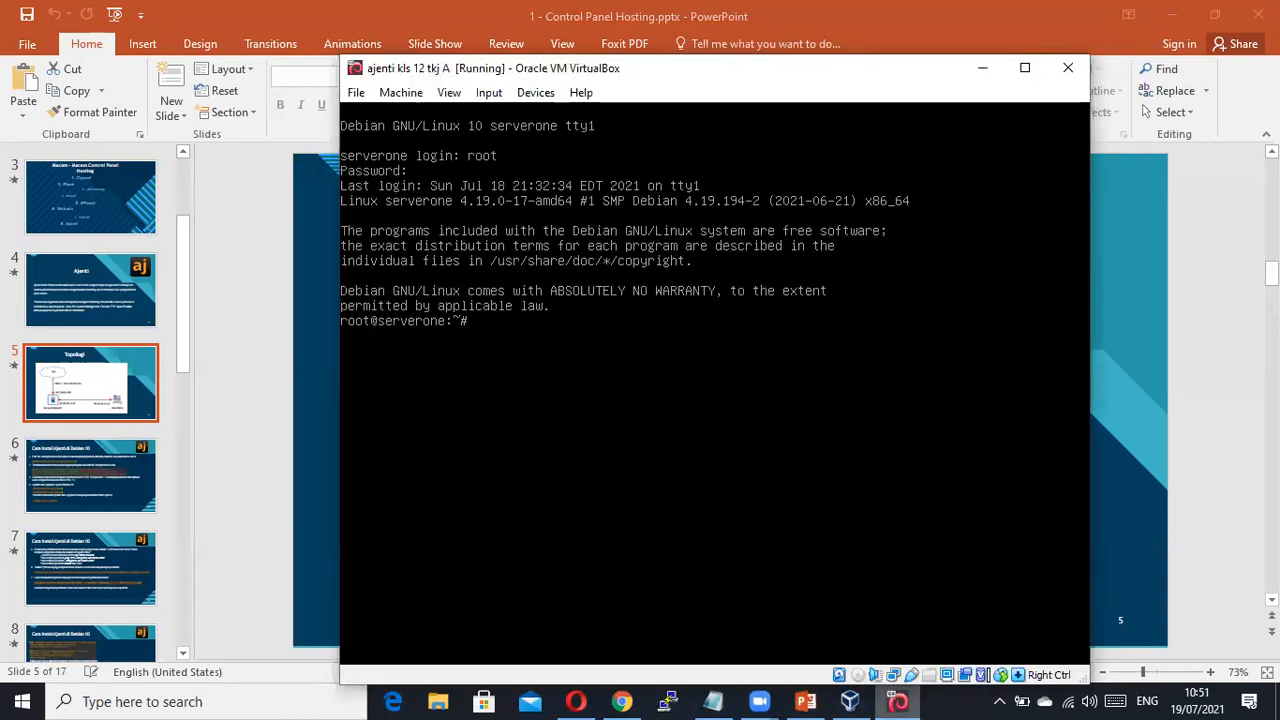
type("ip a")
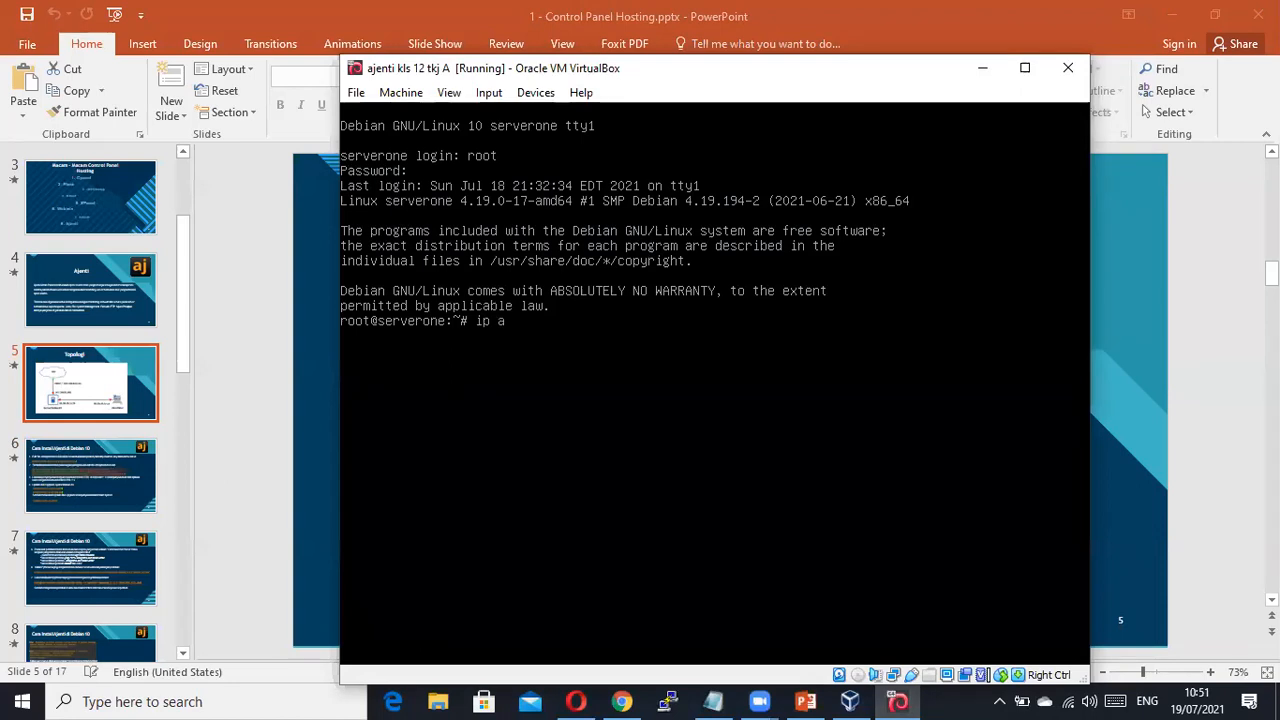
type("ddress")
key("Return")
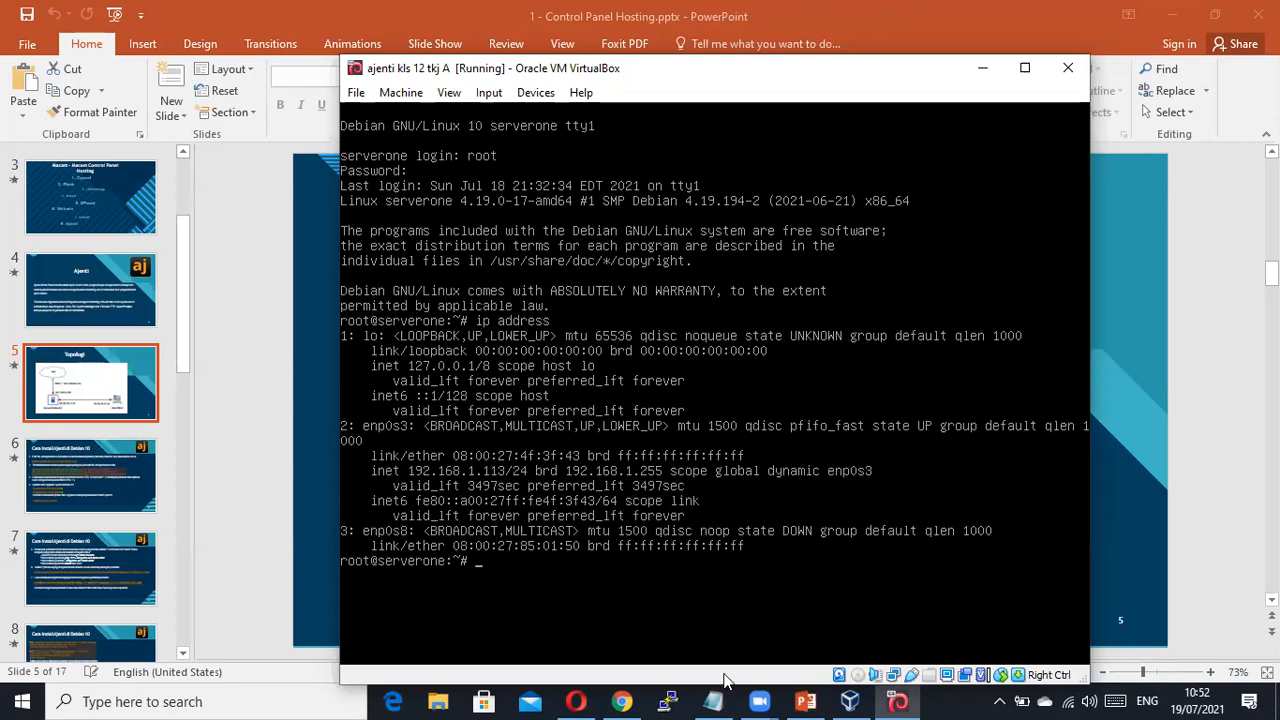
Try an SSH connection to 192.168.1.113 in PuTTY, then close the blank session window.
left_click(668, 701)
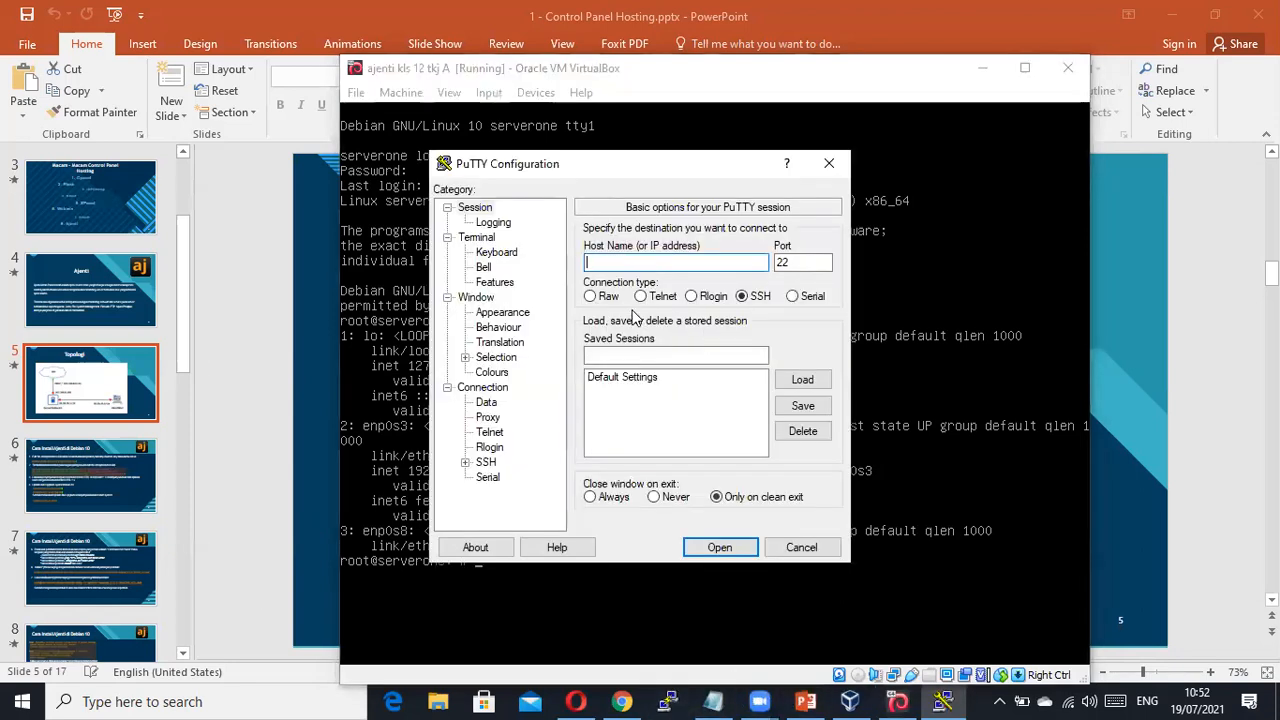
type("192.168")
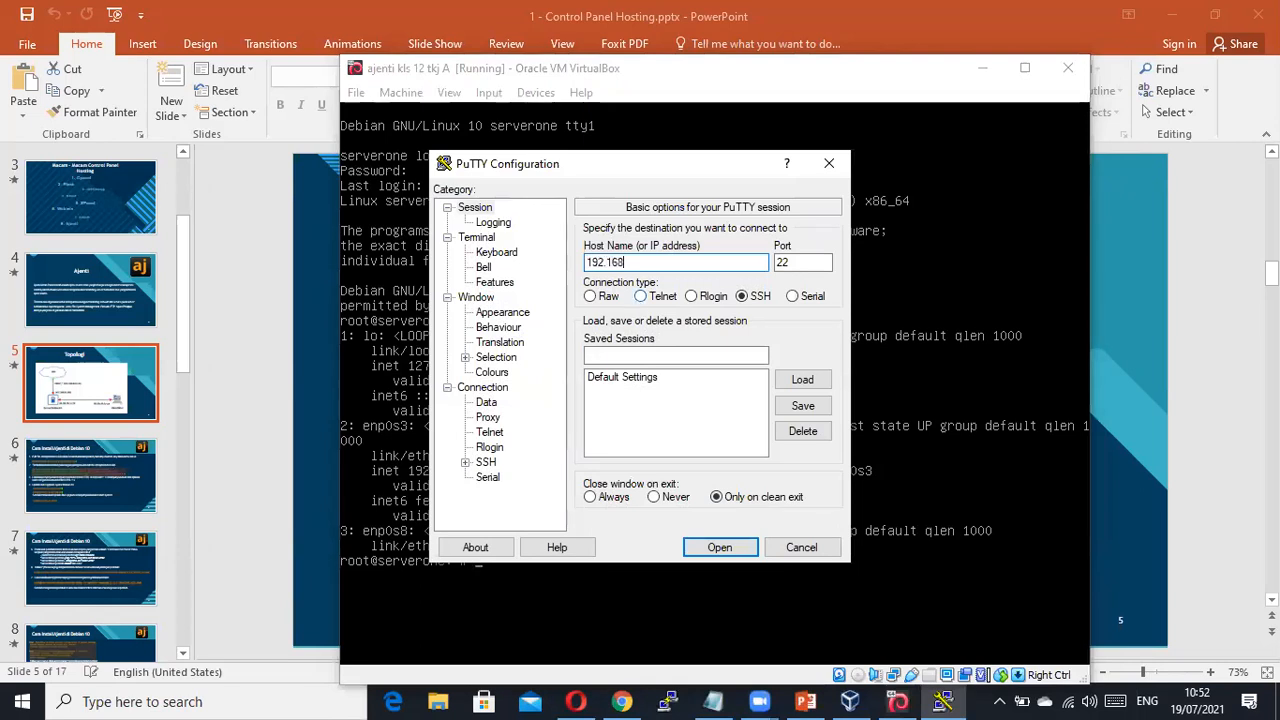
type(".1.113")
left_click(720, 548)
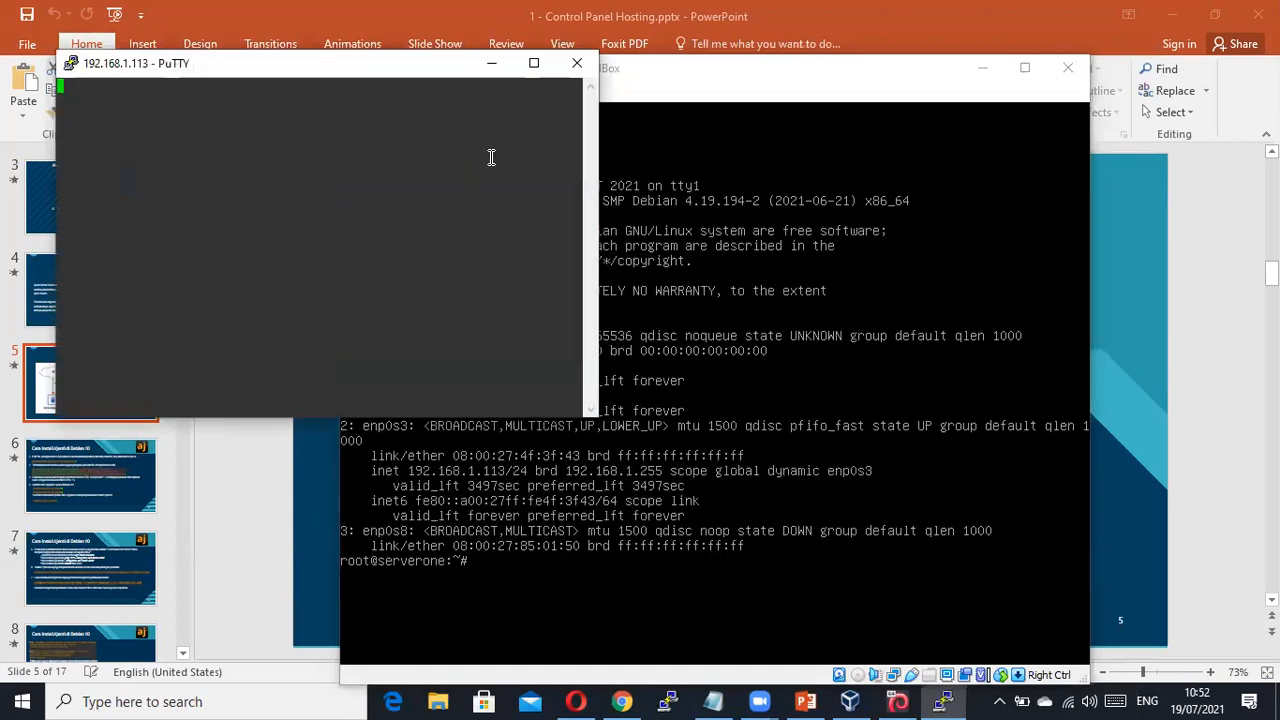
left_click(578, 65)
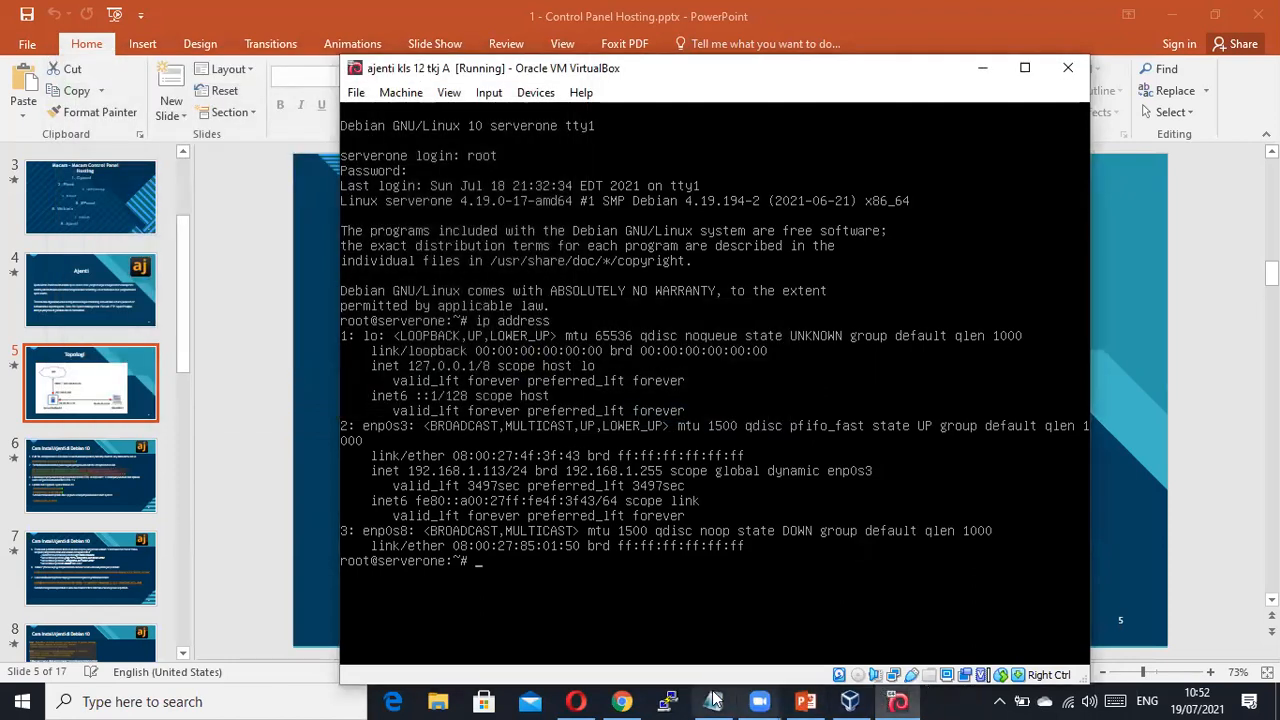
Reconnect to 192.168.1.113, log in with the user's name and password, and maximize the terminal.
left_click(668, 701)
type("192")
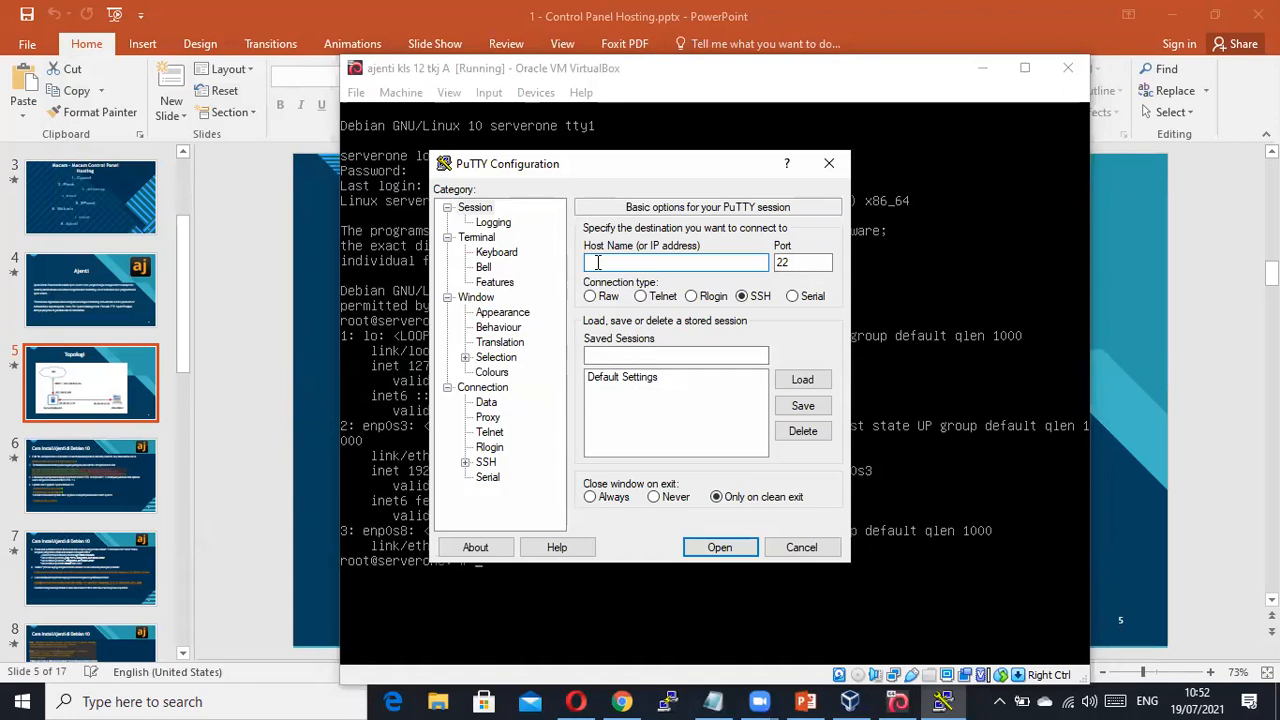
type(".168.1.113")
left_click_drag(713, 177, 701, 179)
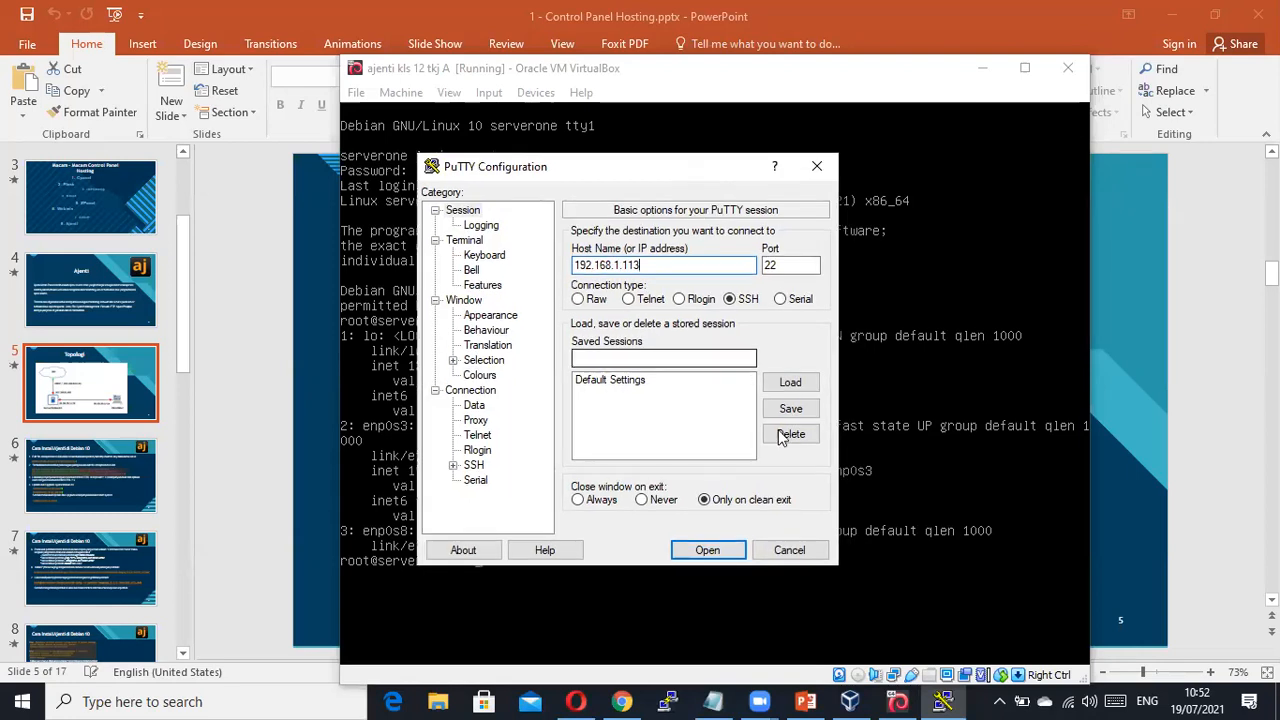
left_click(709, 548)
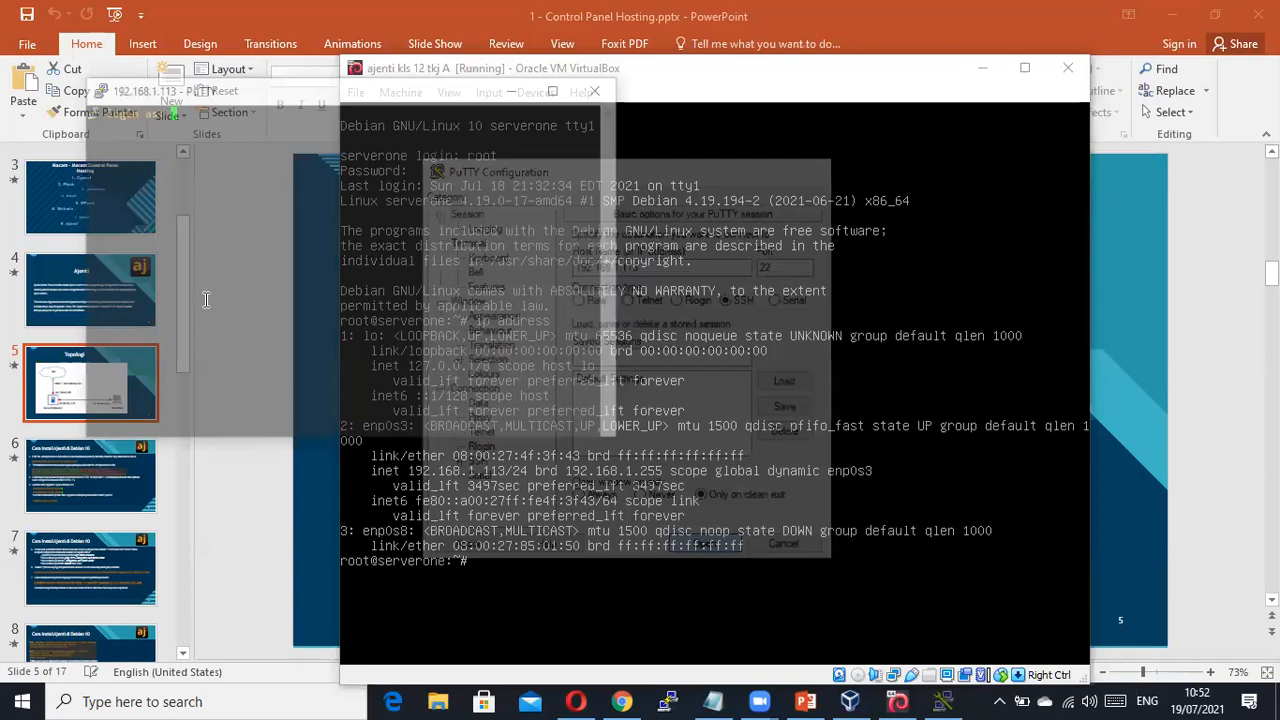
type("wahid")
key("Return")
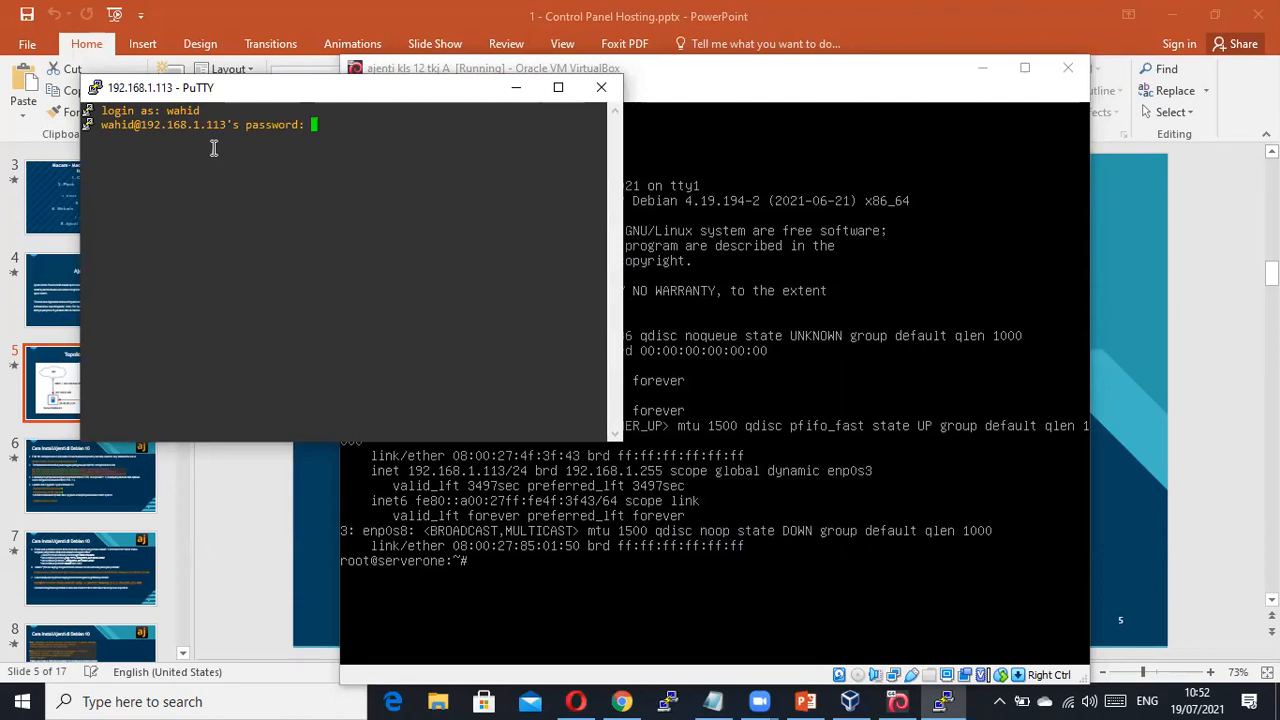
key("Return")
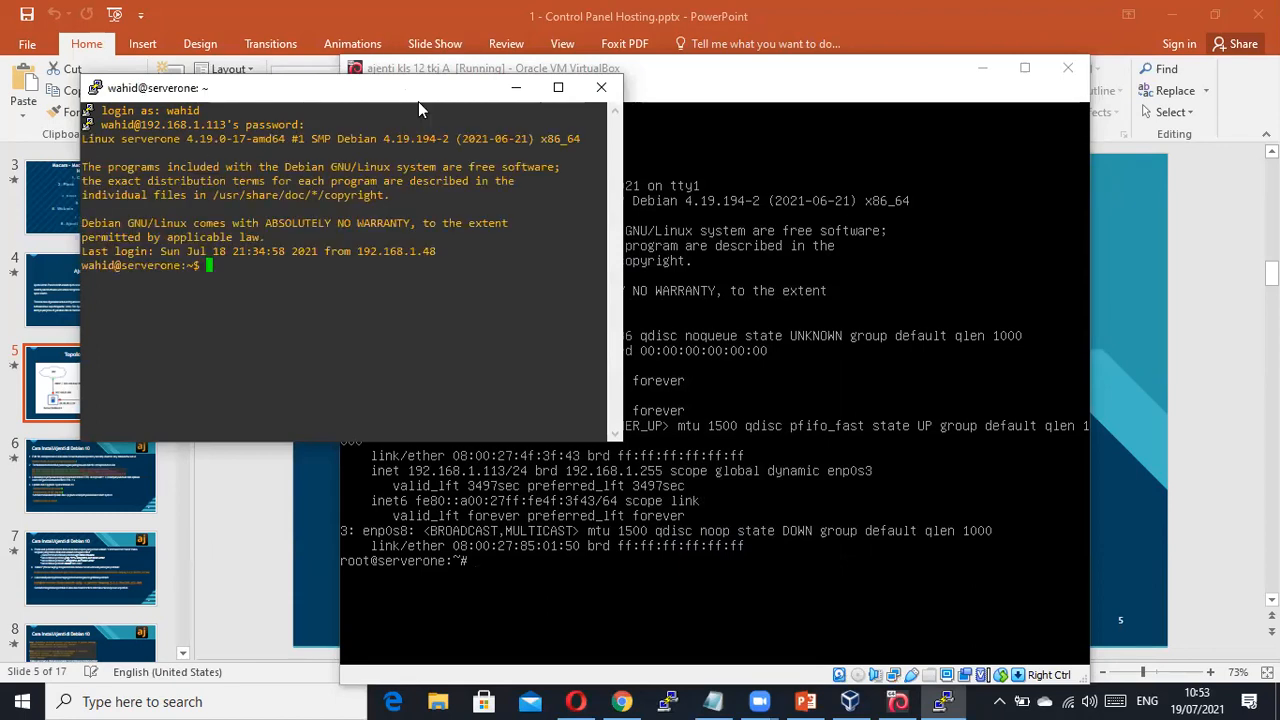
left_click(558, 87)
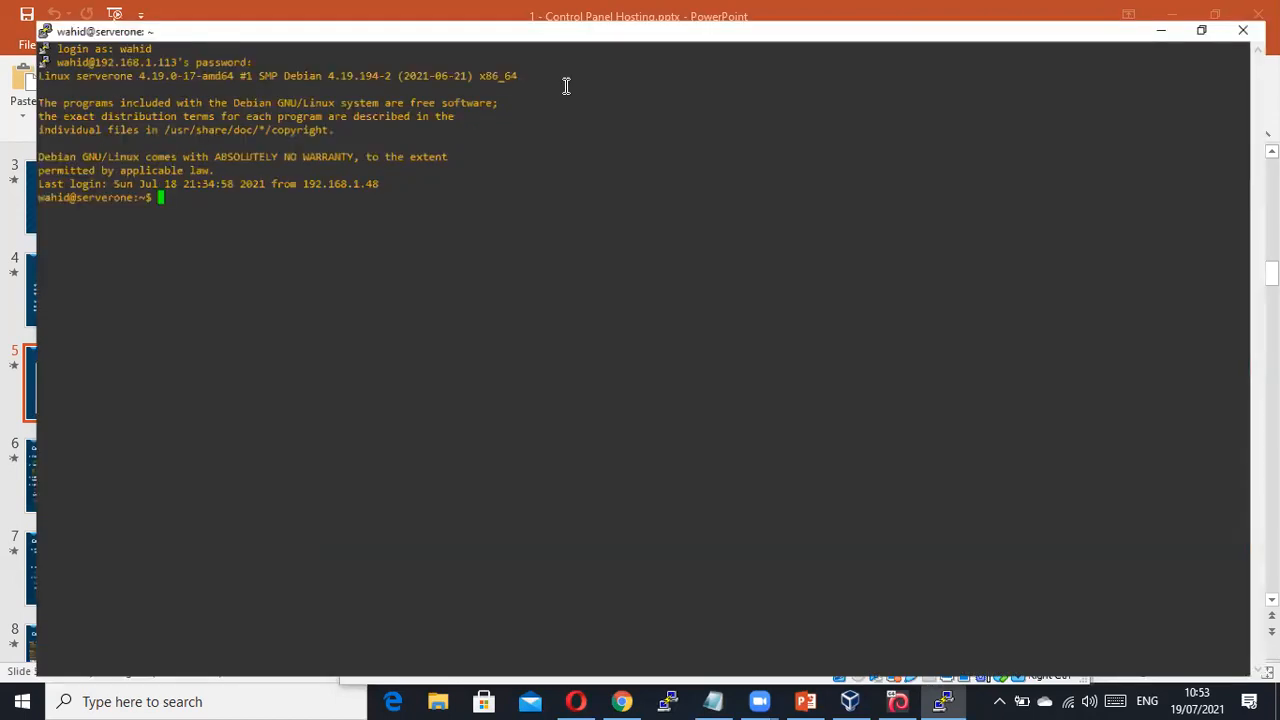
Change the PuTTY session font to 14-point Consolas in Window > Appearance and apply it.
right_click(202, 15)
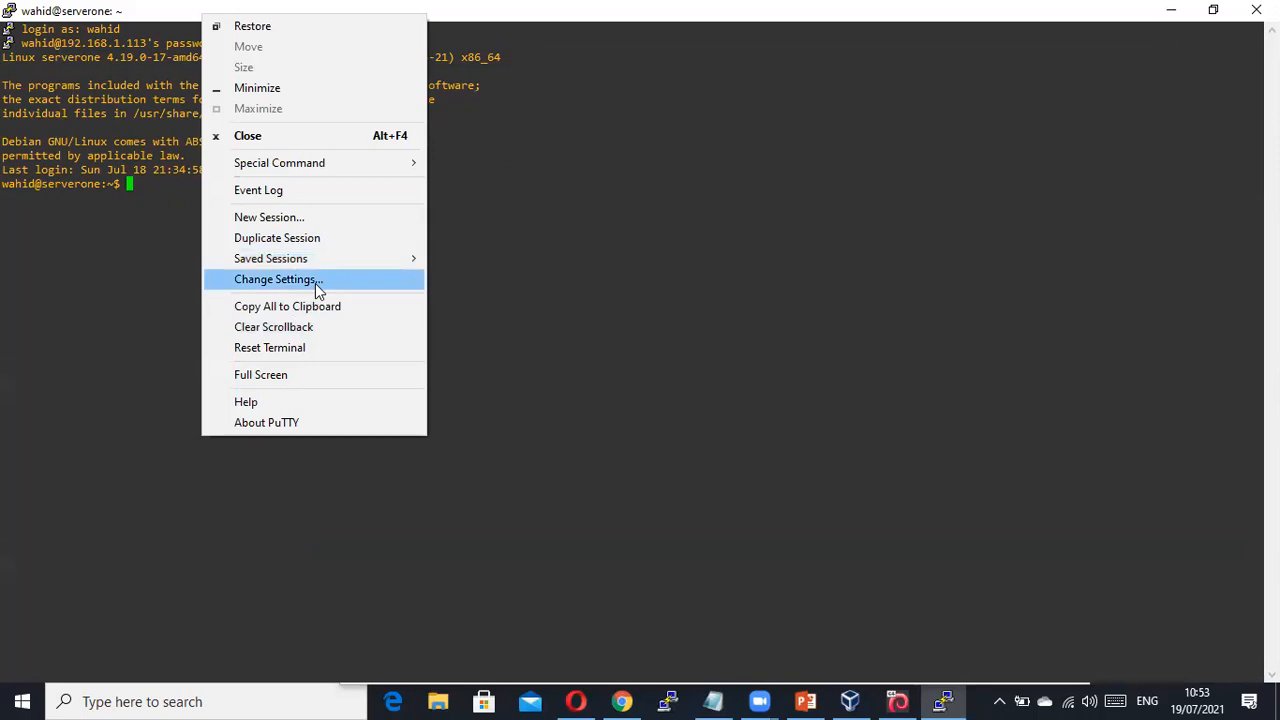
left_click(316, 284)
left_click(512, 316)
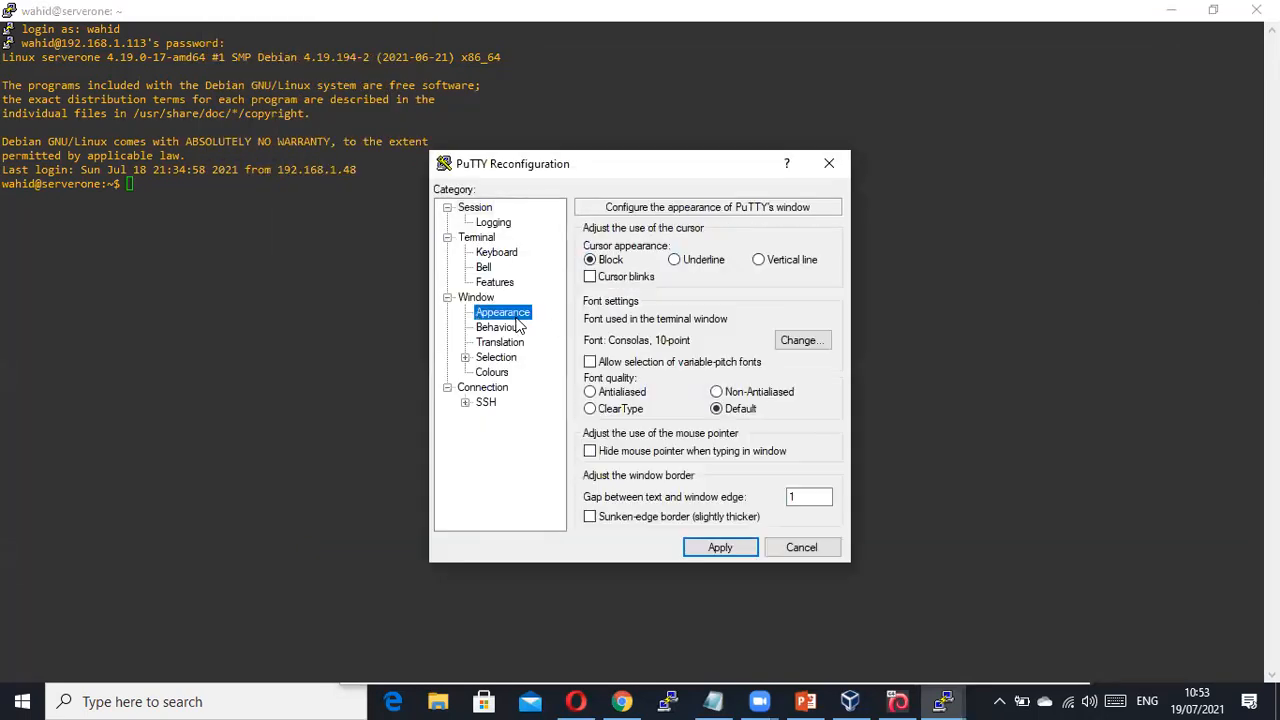
left_click(779, 340)
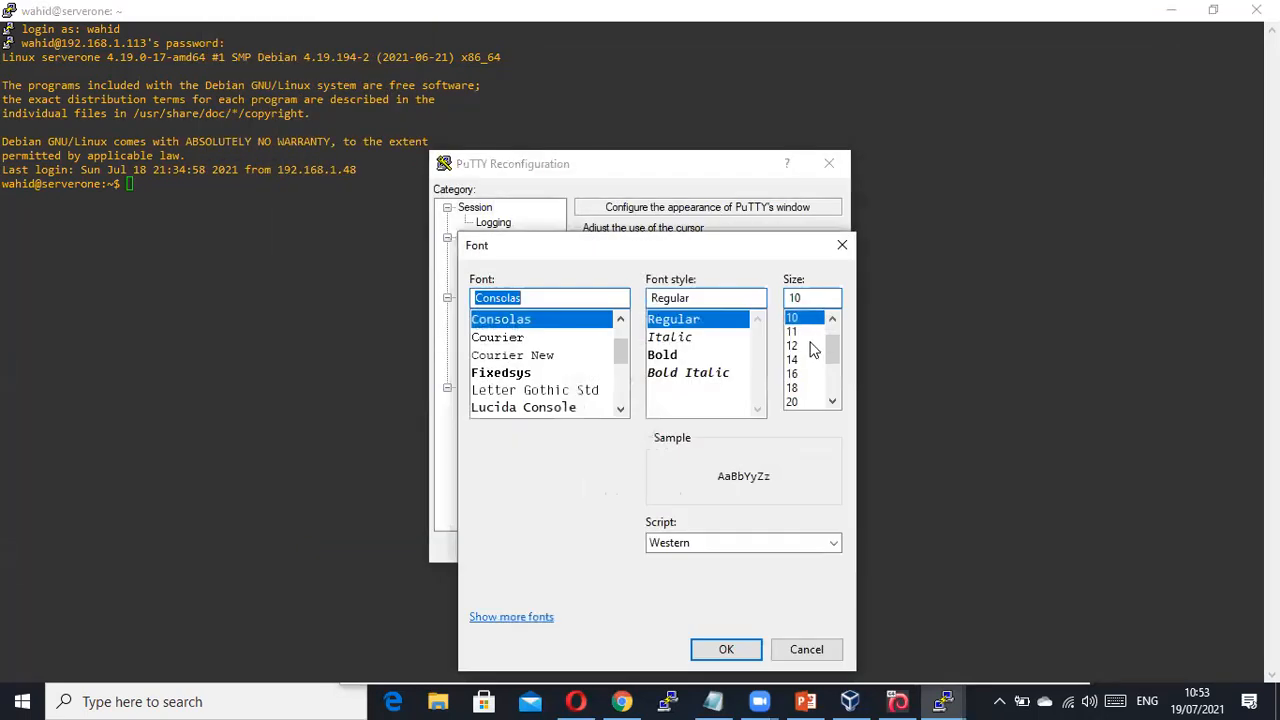
left_click(797, 362)
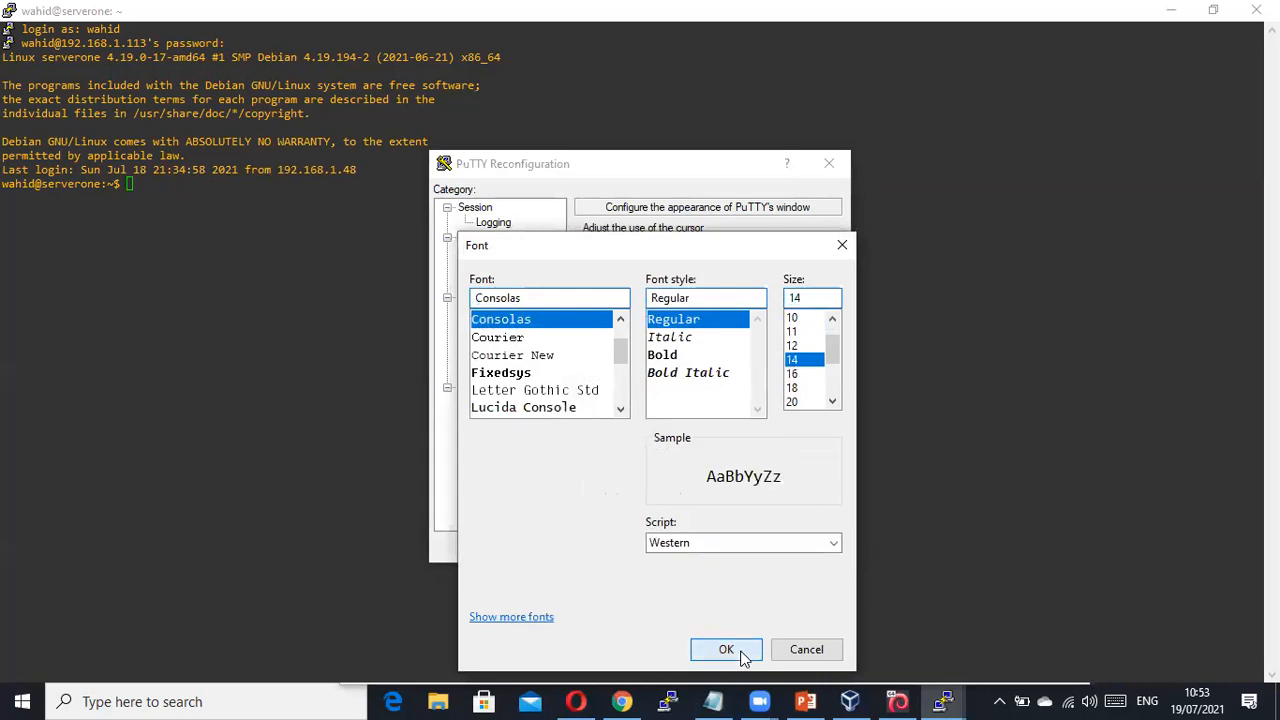
left_click(726, 650)
left_click(724, 544)
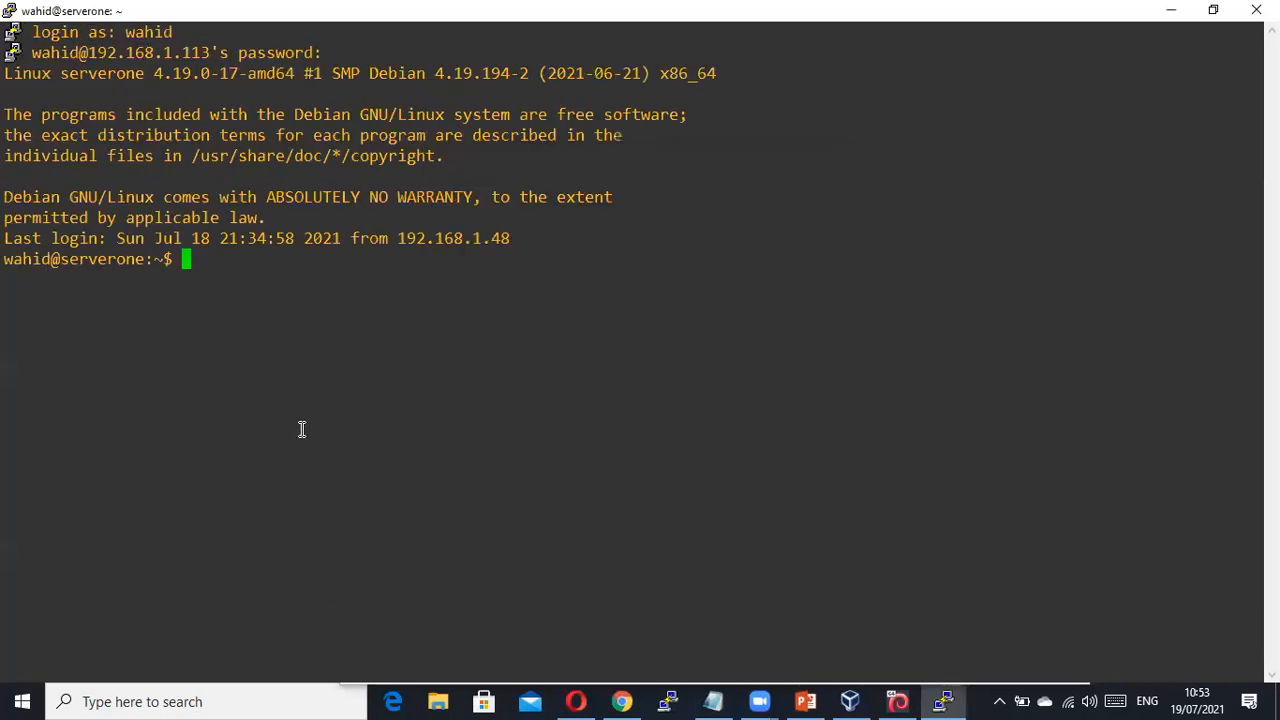
Switch to root with su and the root password.
type("su")
key("Return")
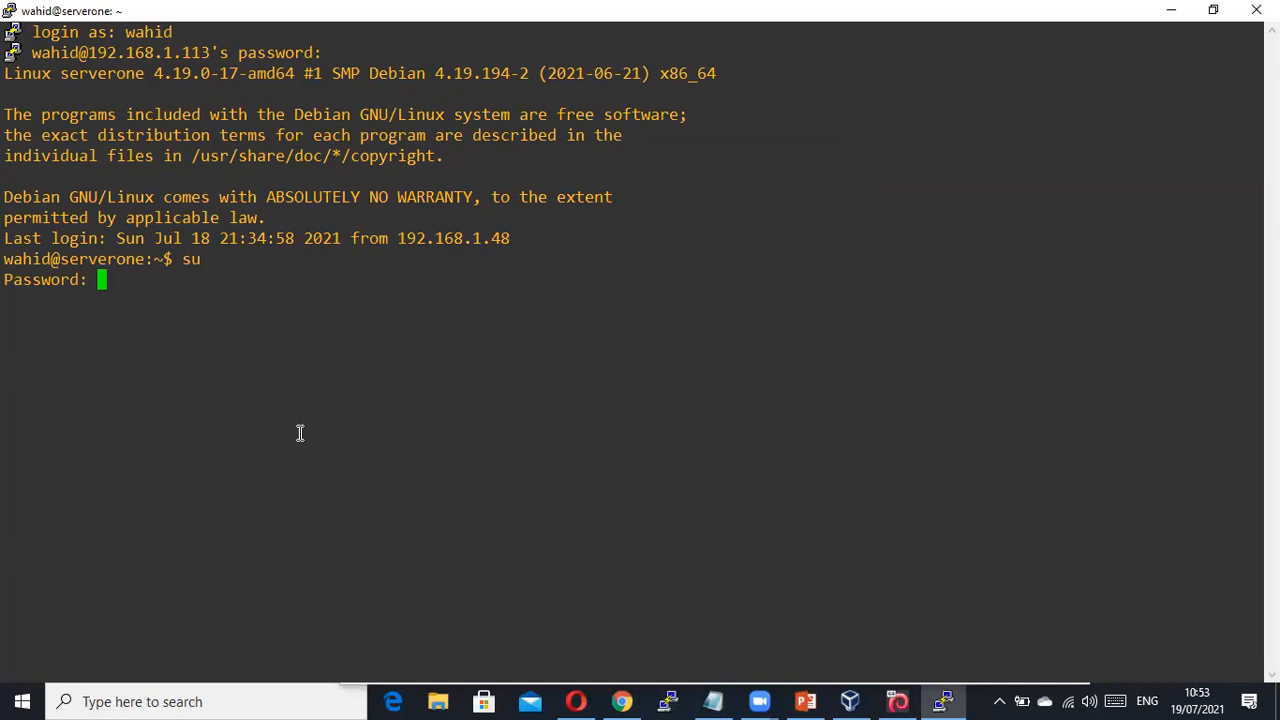
key("Return")
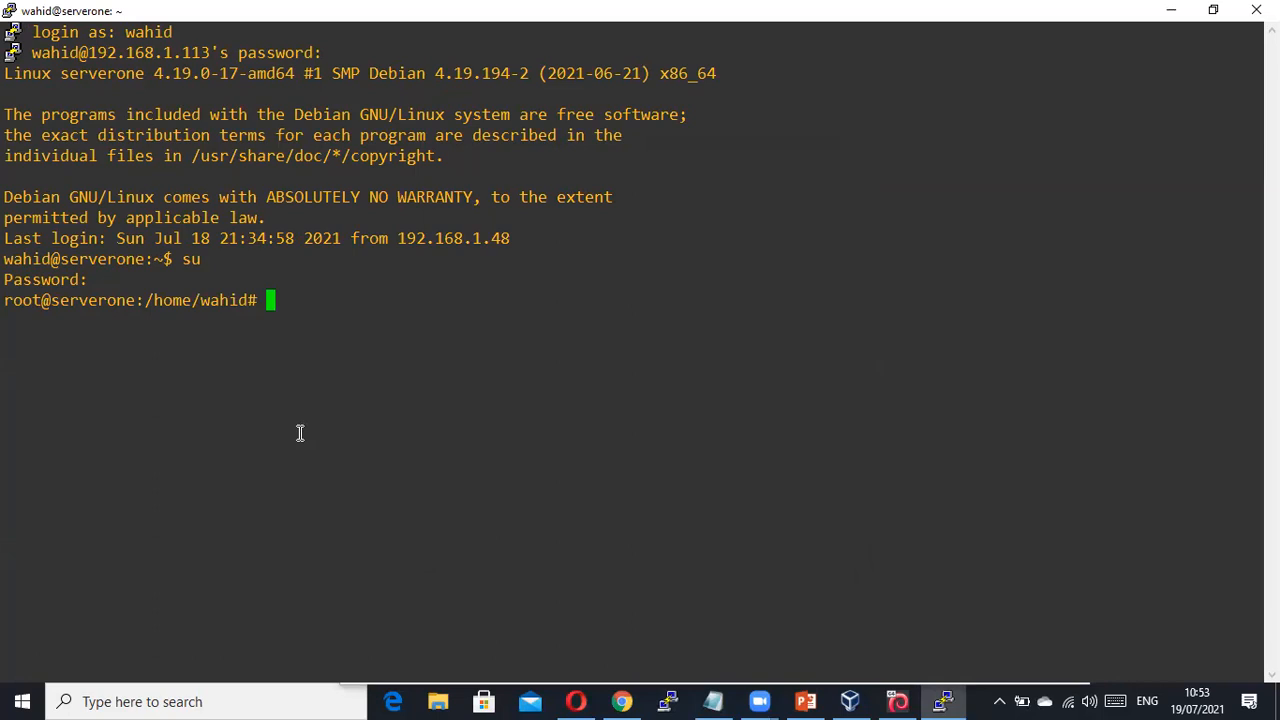
Run ip address, highlighting enp0s3, 192.168.1.113/24 and enp0s8, then show the Topologi slide.
type("ip address")
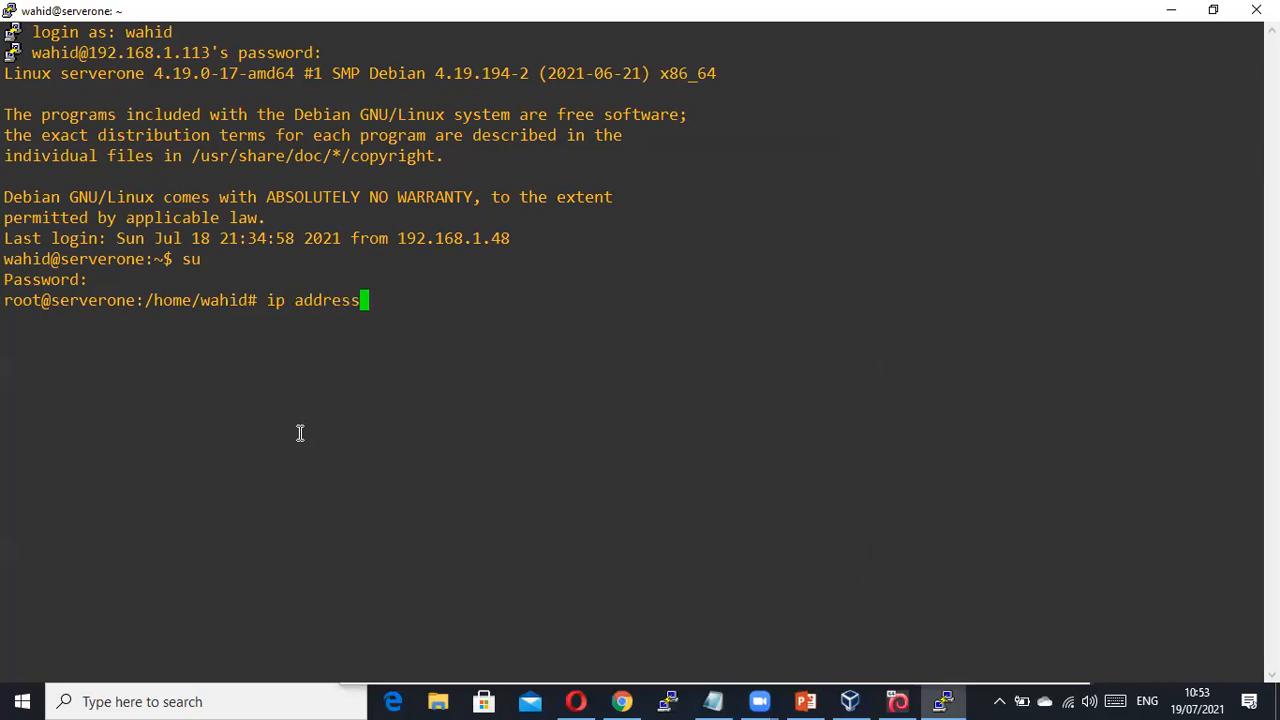
key("Return")
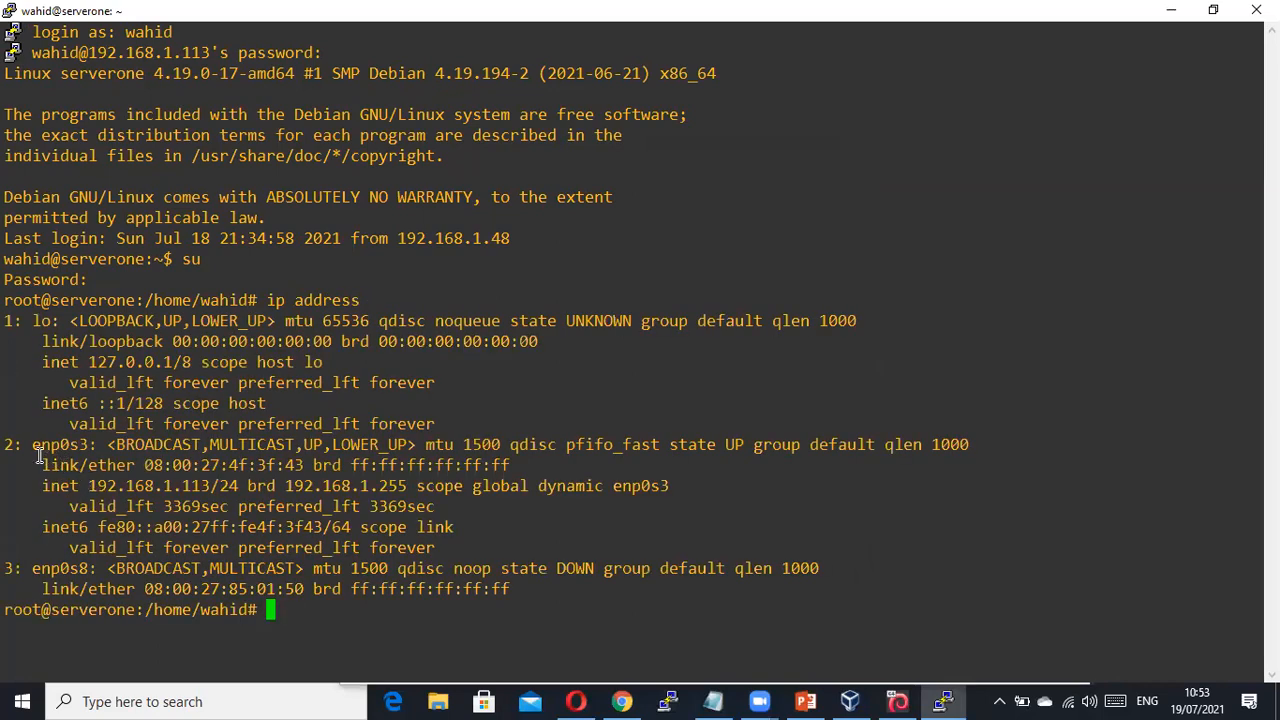
left_click_drag(24, 444, 88, 452)
left_click(87, 508)
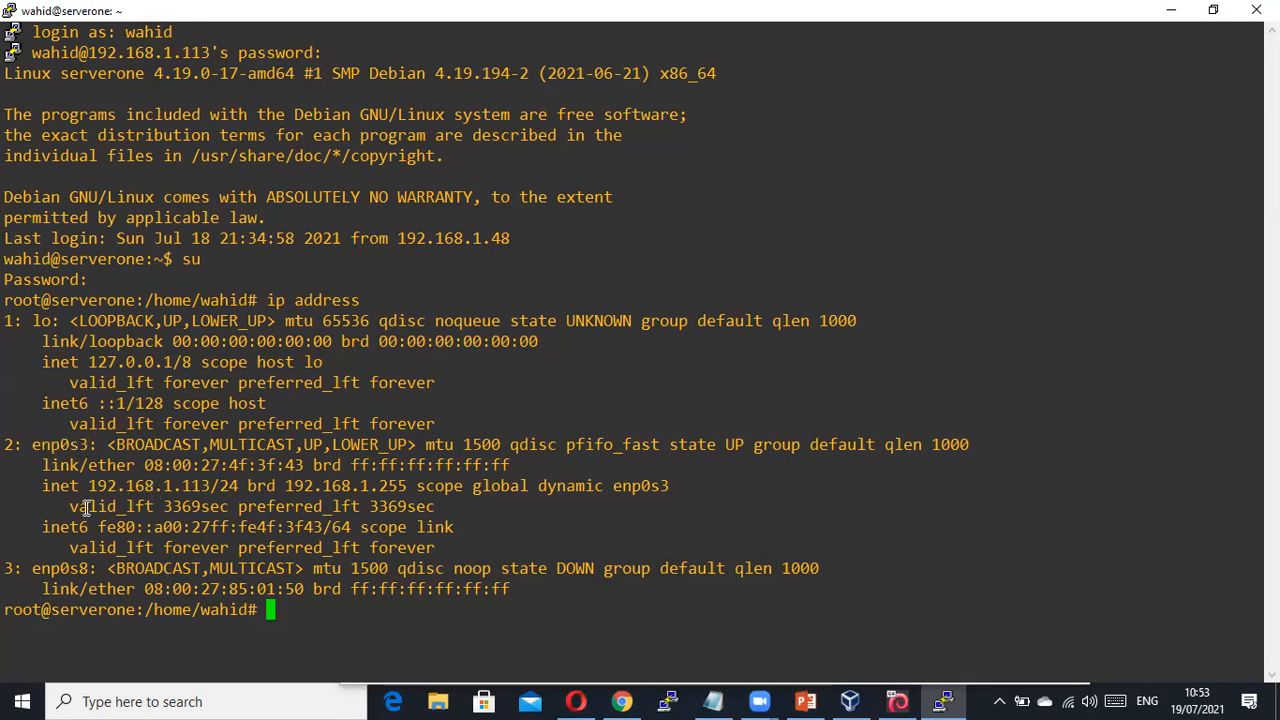
left_click_drag(88, 485, 246, 486)
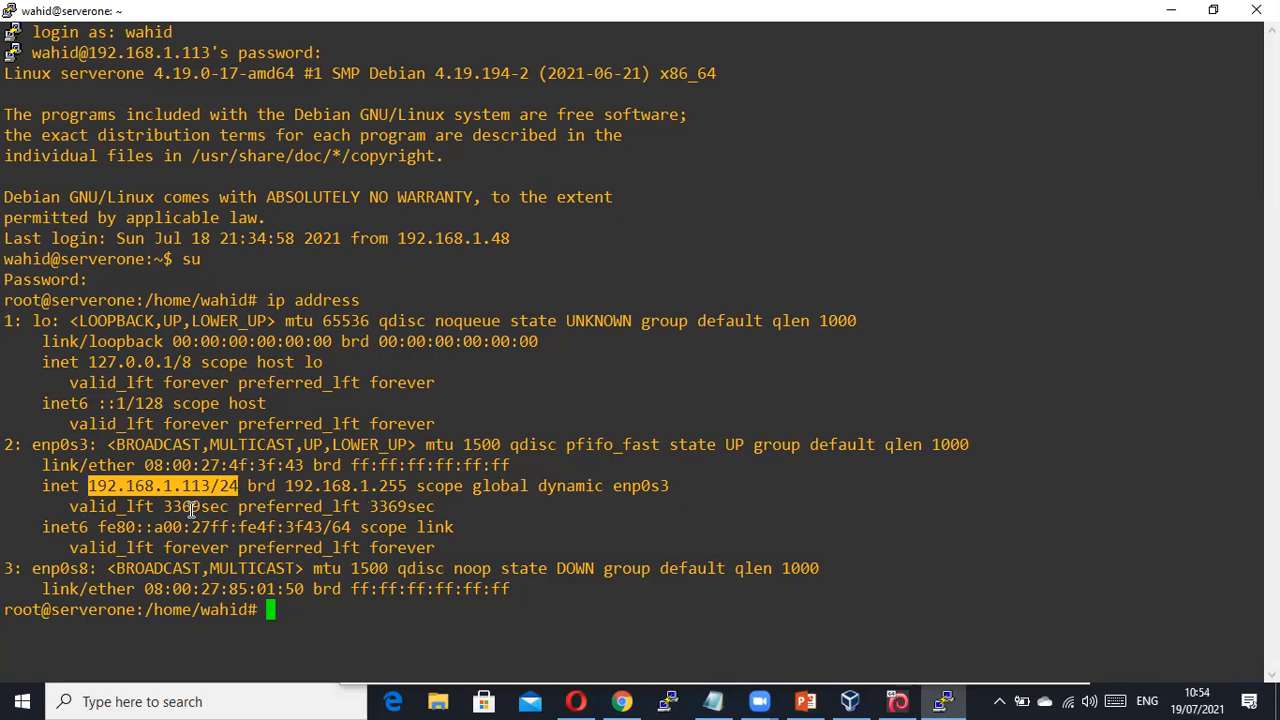
left_click(252, 478)
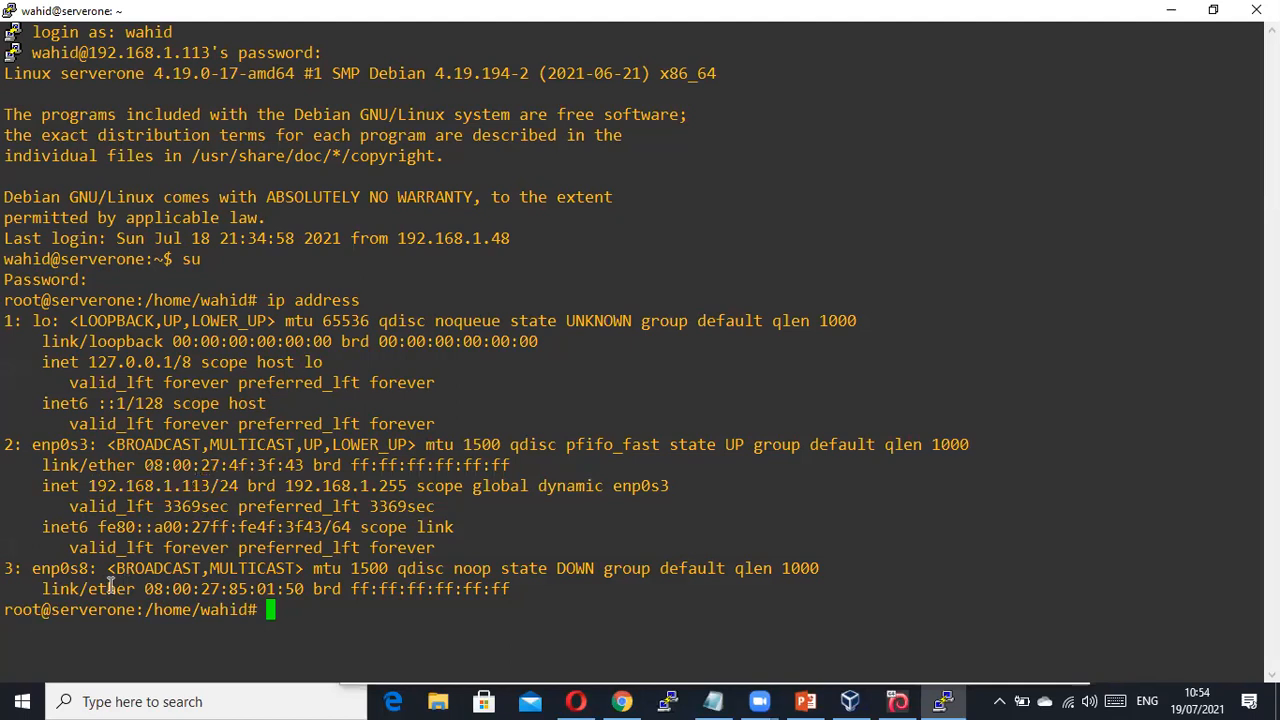
left_click_drag(25, 568, 93, 571)
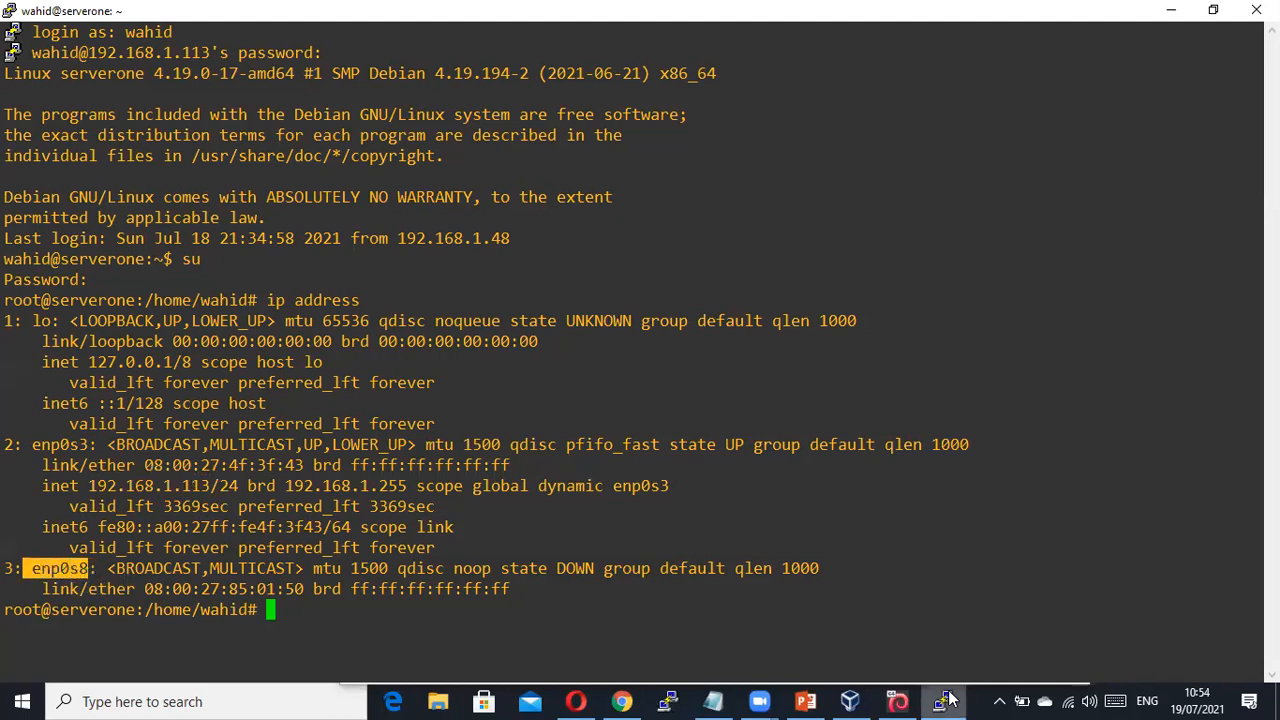
left_click(806, 701)
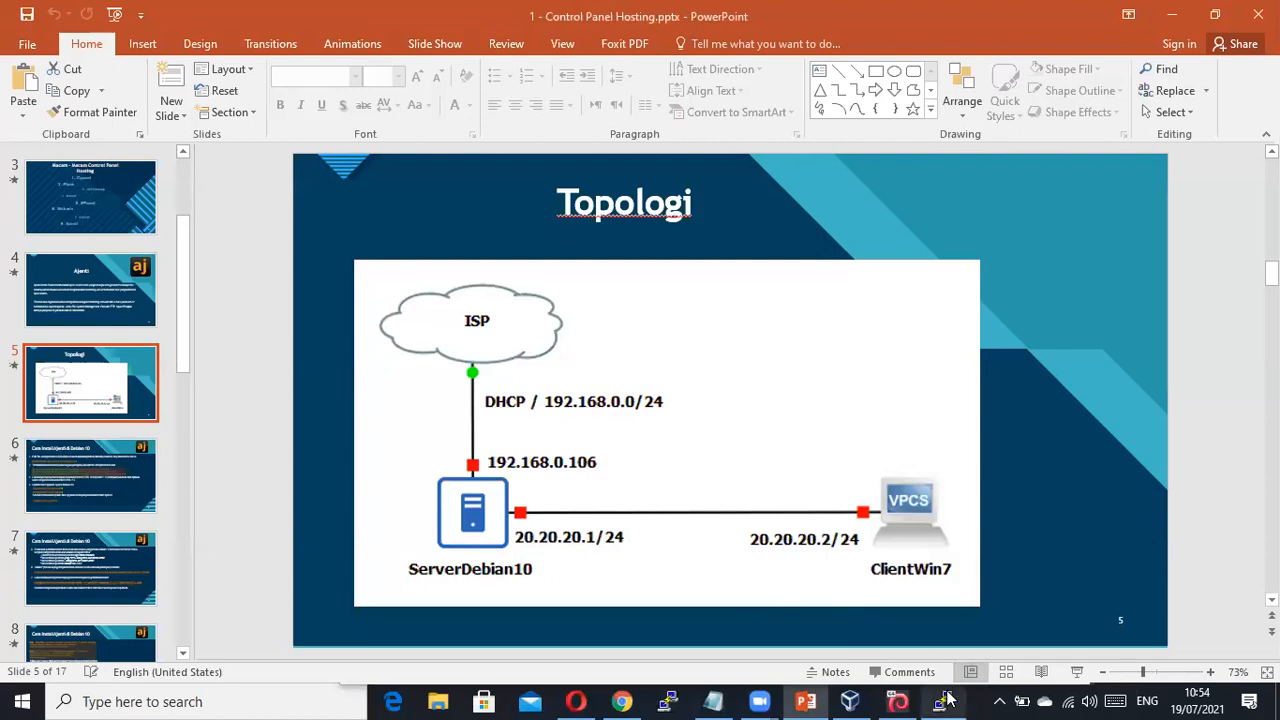
Switch back to the PuTTY root session and deselect the enp0s8 text.
mouse_move(850, 701)
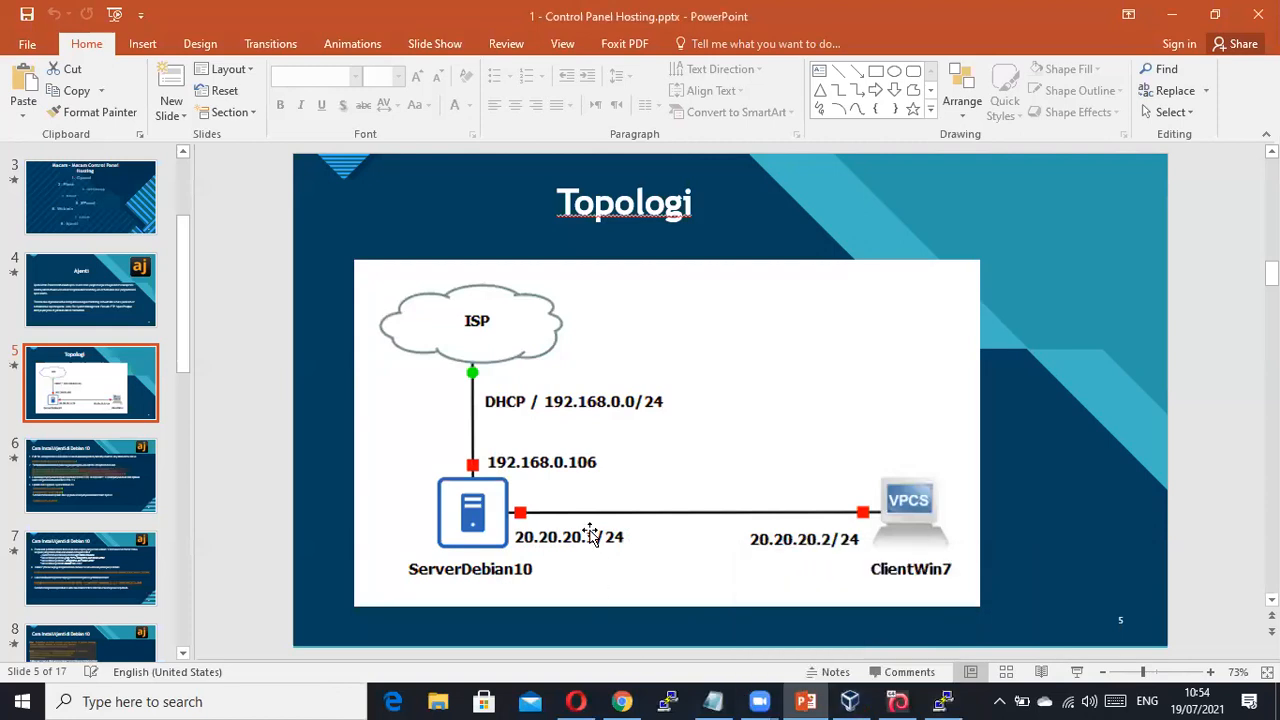
left_click(943, 701)
left_click(626, 600)
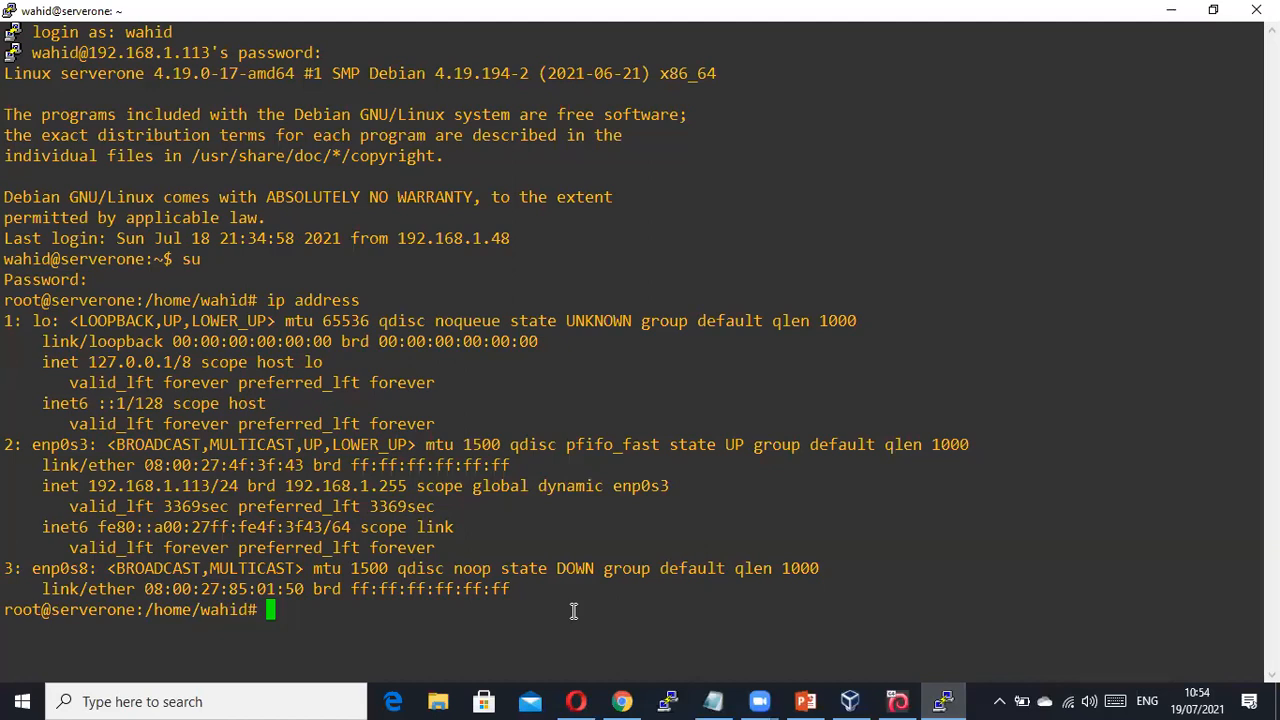
type("ping www")
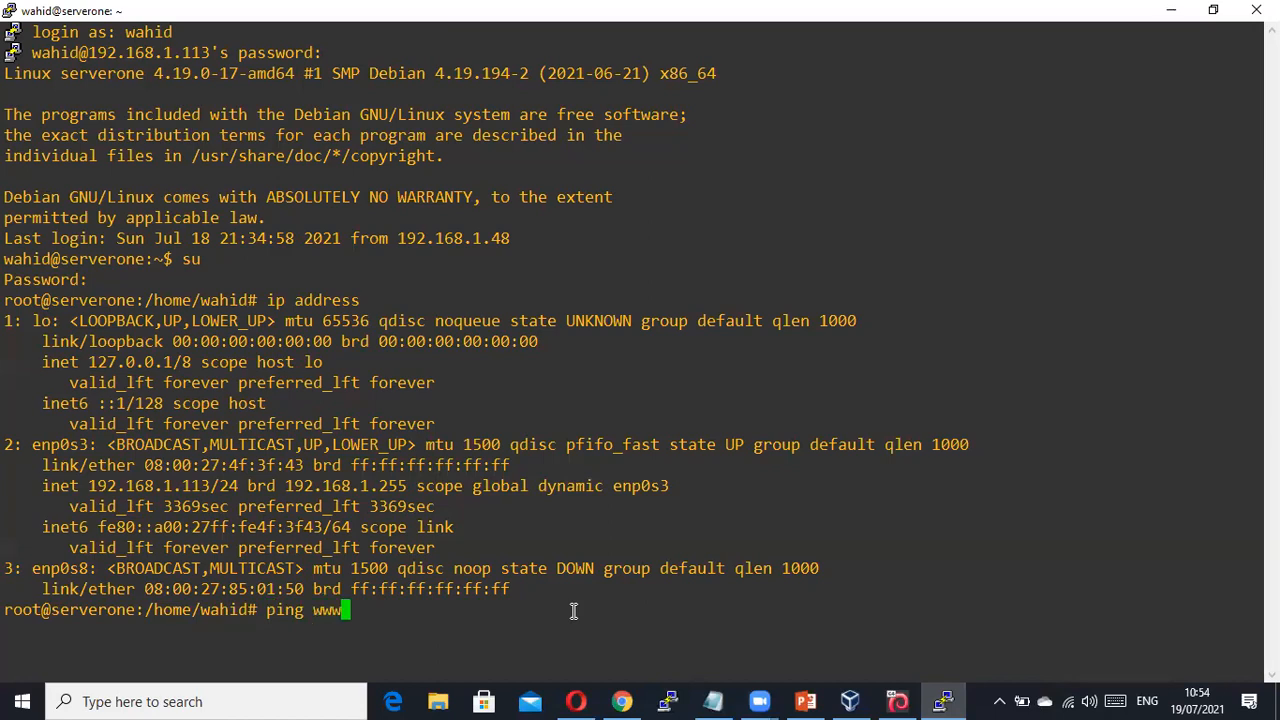
type(".google.com")
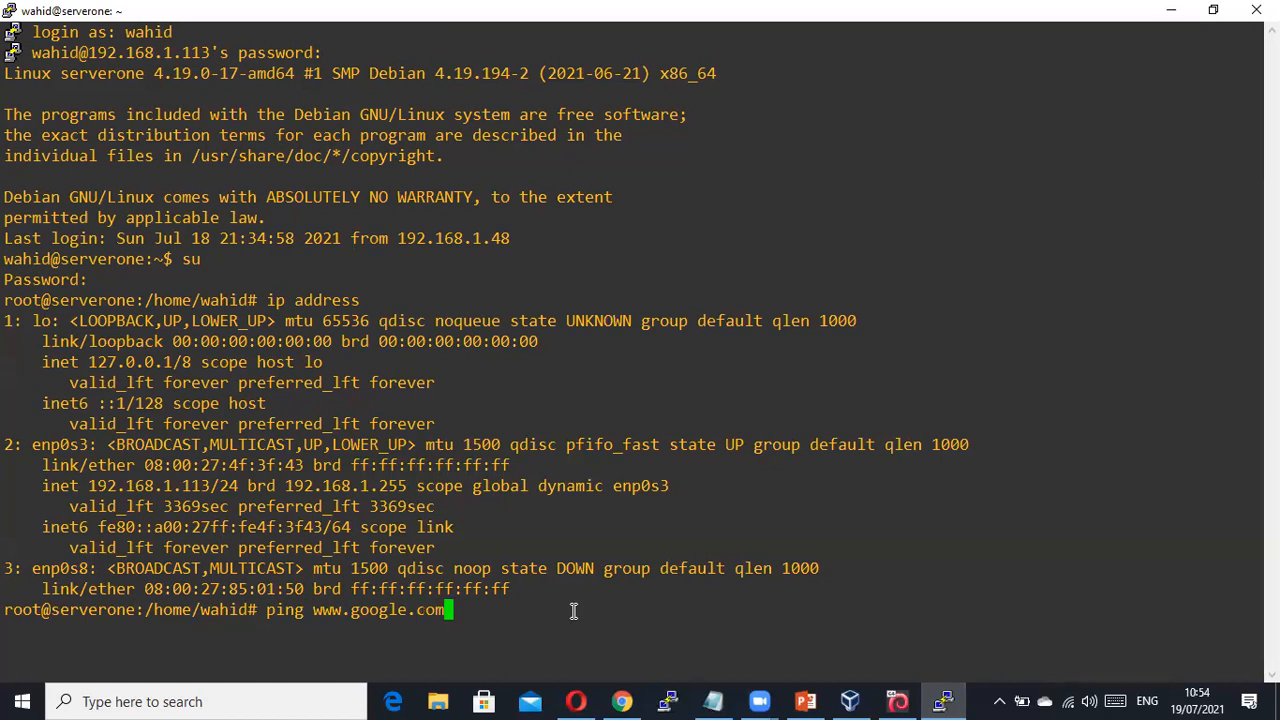
key("Return")
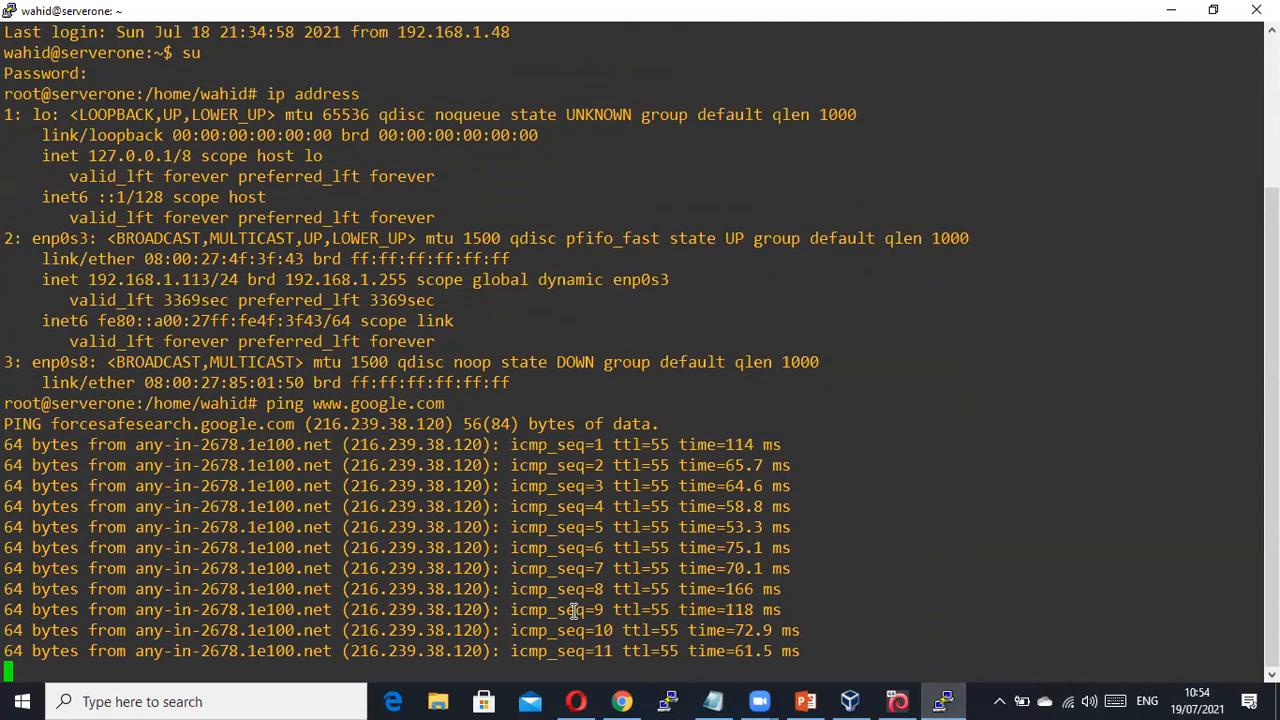
key("ctrl+c")
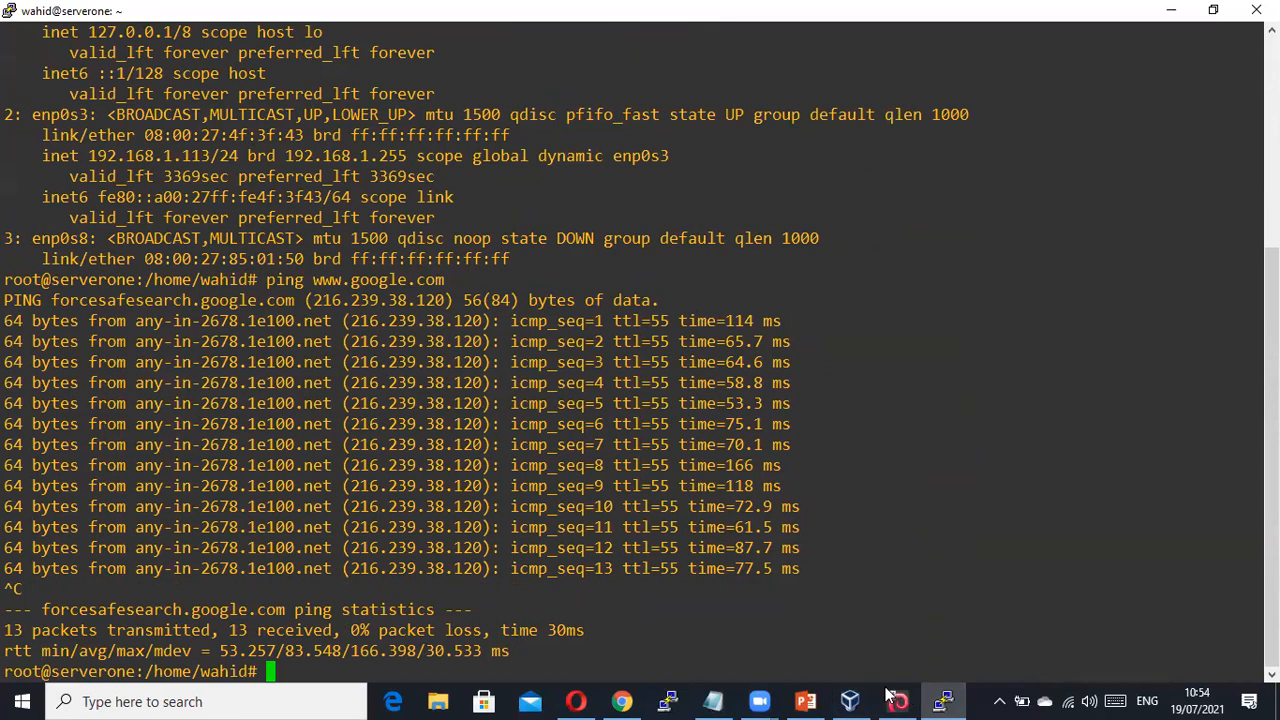
left_click(806, 699)
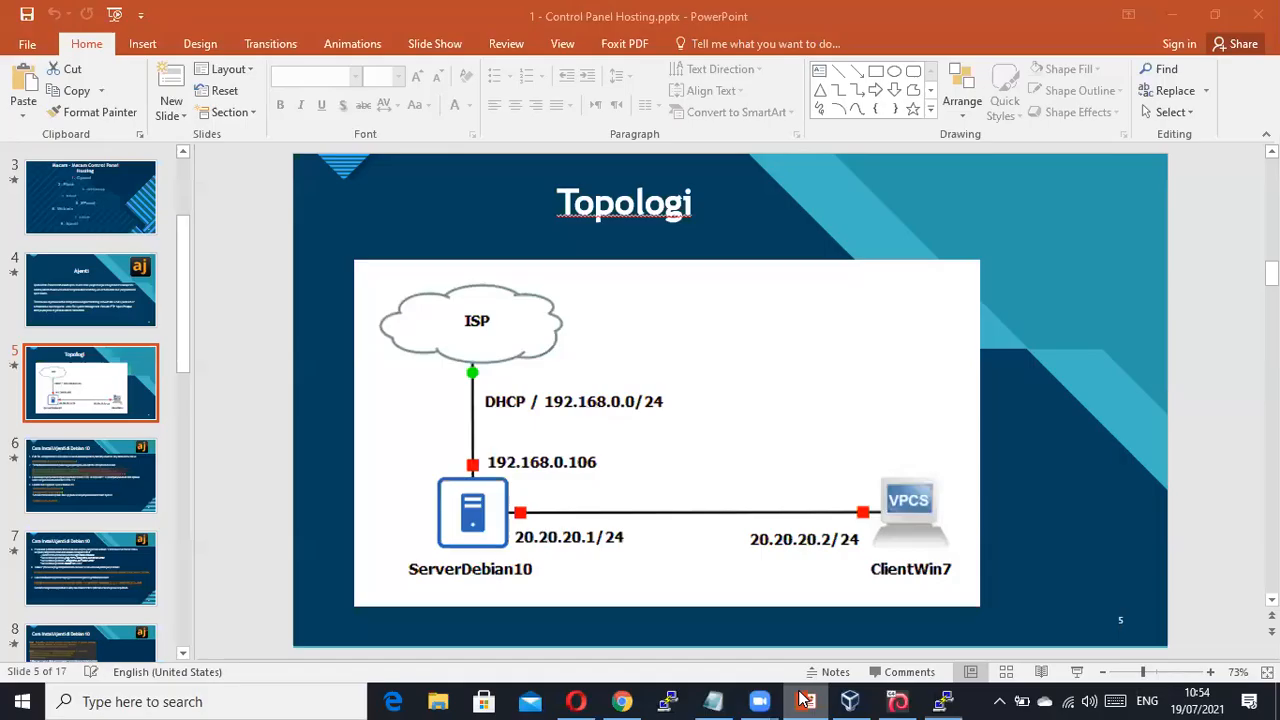
left_click(106, 490)
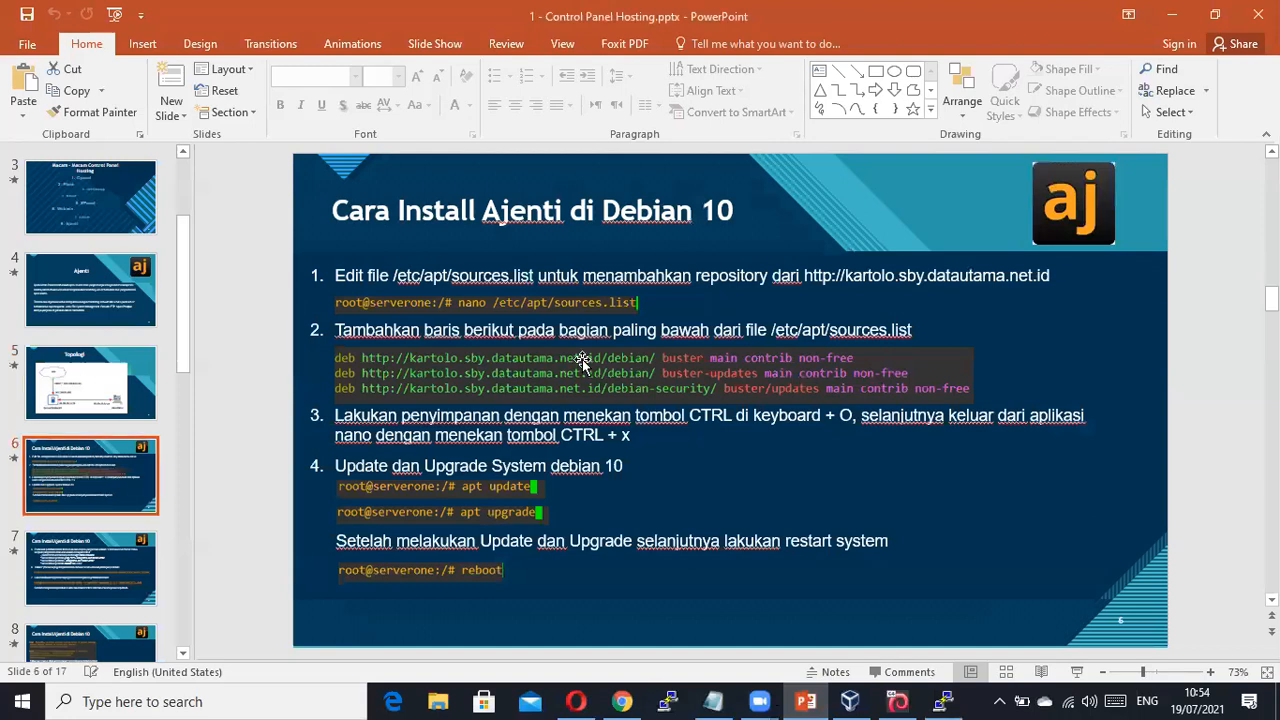